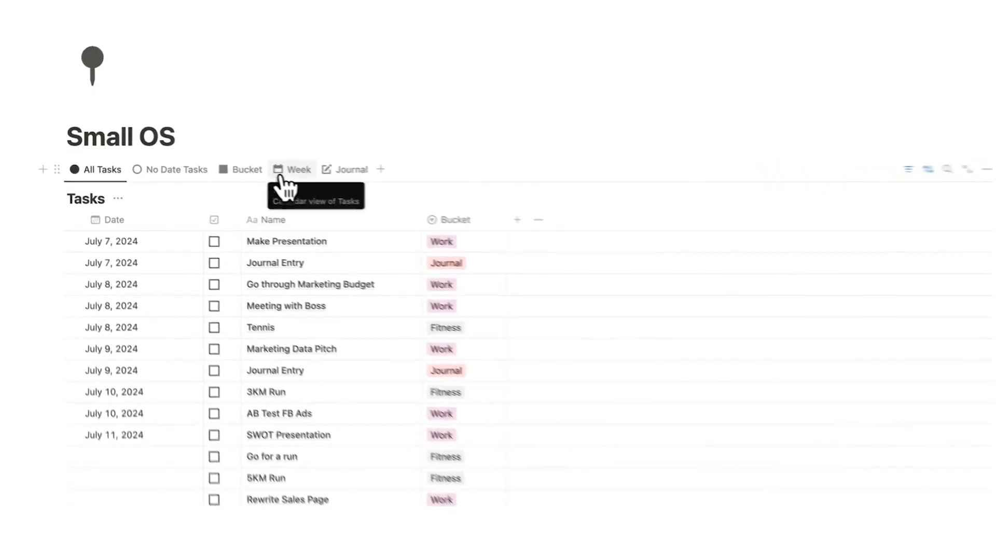
Step: Mark the Write Report task as done in the All Tasks list and Make Presentation as done in the Week calendar
left_click(288, 172)
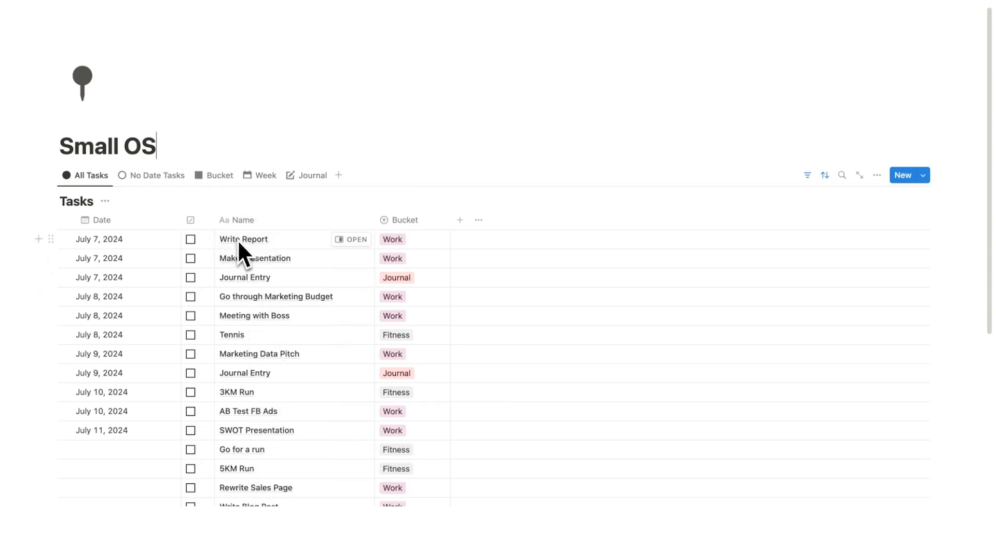
left_click(191, 239)
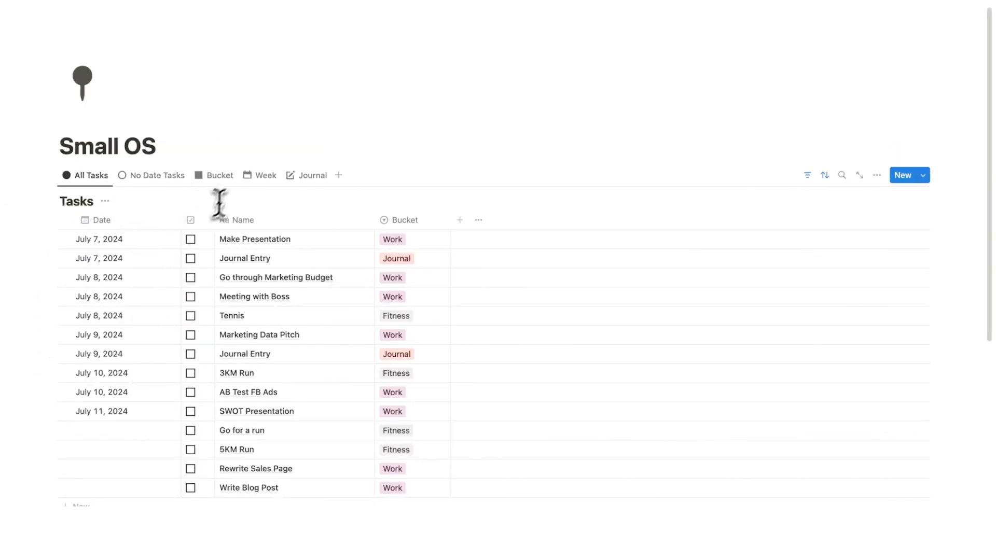
left_click(250, 179)
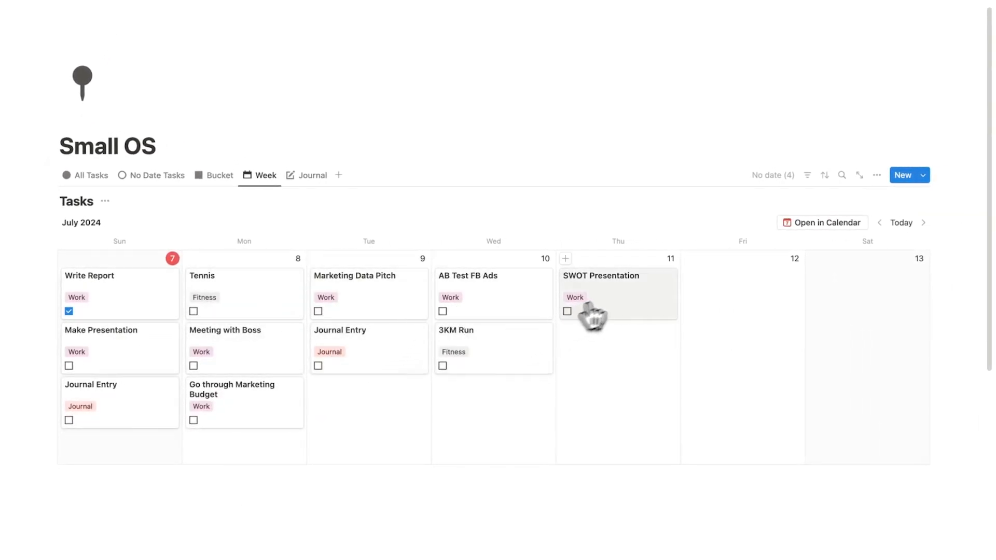
left_click(69, 366)
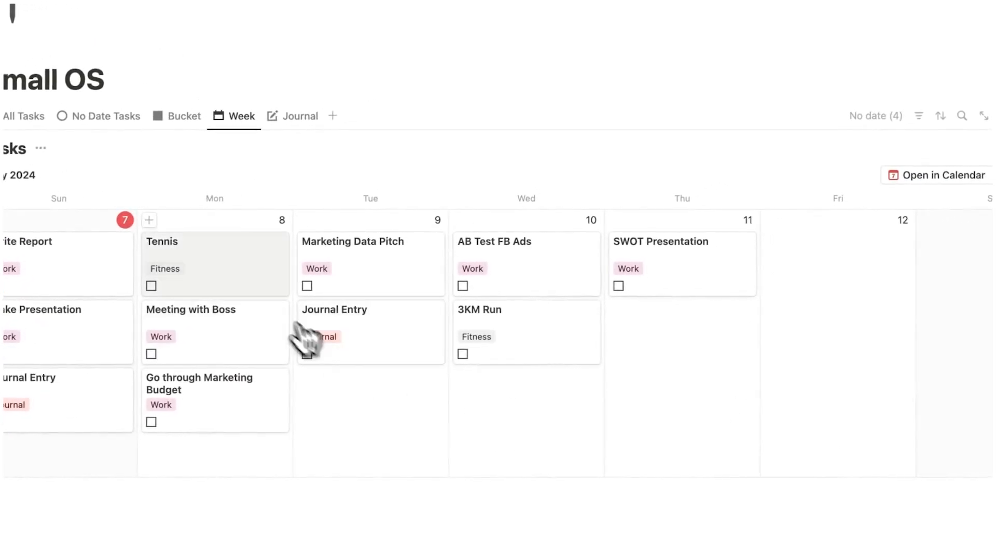
Step: Try moving the Marketing Data Pitch task to another day and back in the Week calendar, and browse the adjacent week
left_click_drag(306, 250, 457, 267)
left_click_drag(388, 283, 290, 290)
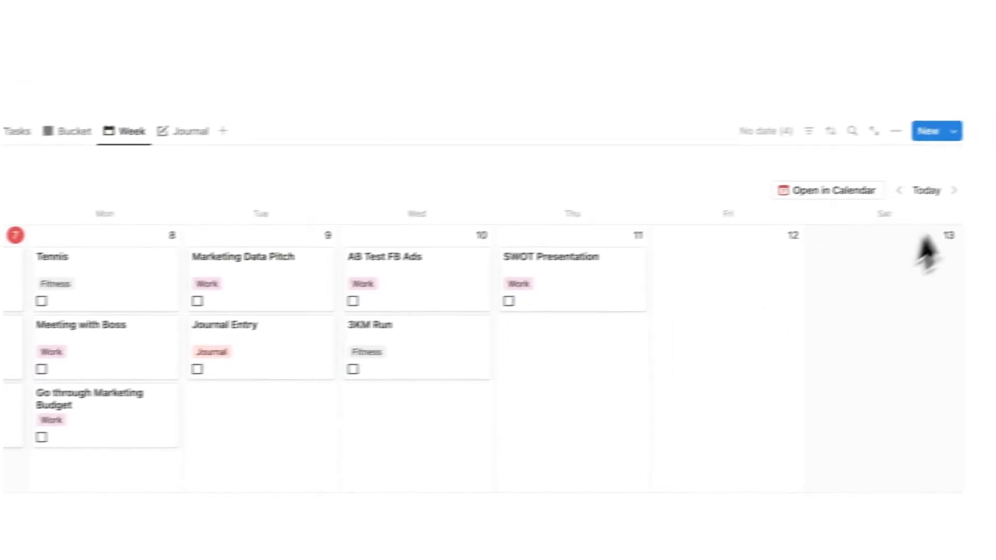
left_click(911, 195)
left_click(876, 197)
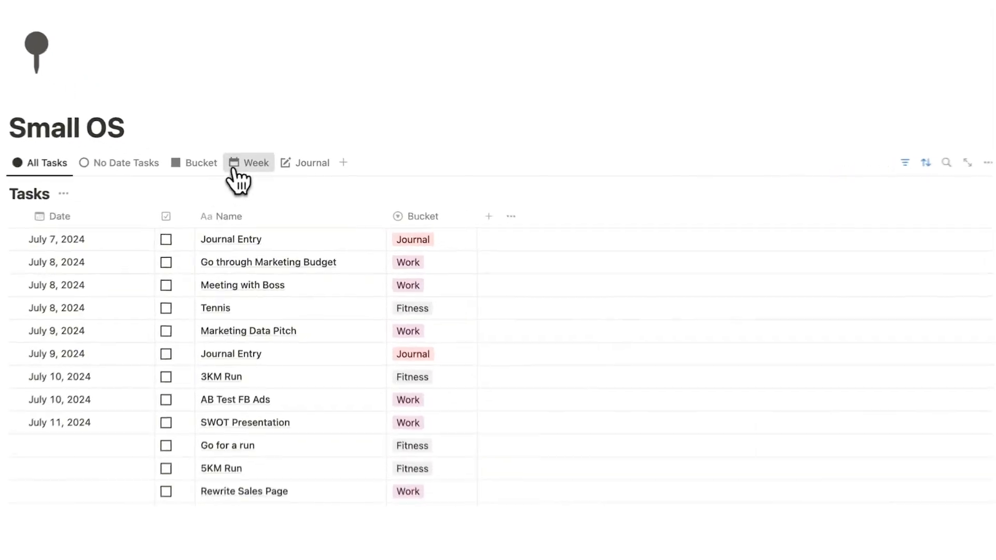
Step: Schedule the undated Go for a run task for July 11, 2024 from the No Date Tasks view
left_click(260, 175)
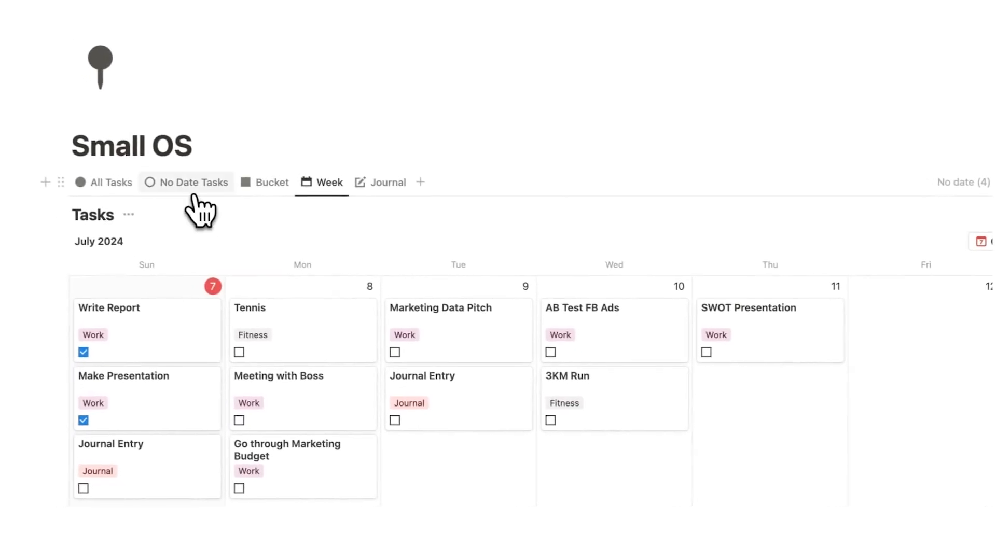
left_click(176, 181)
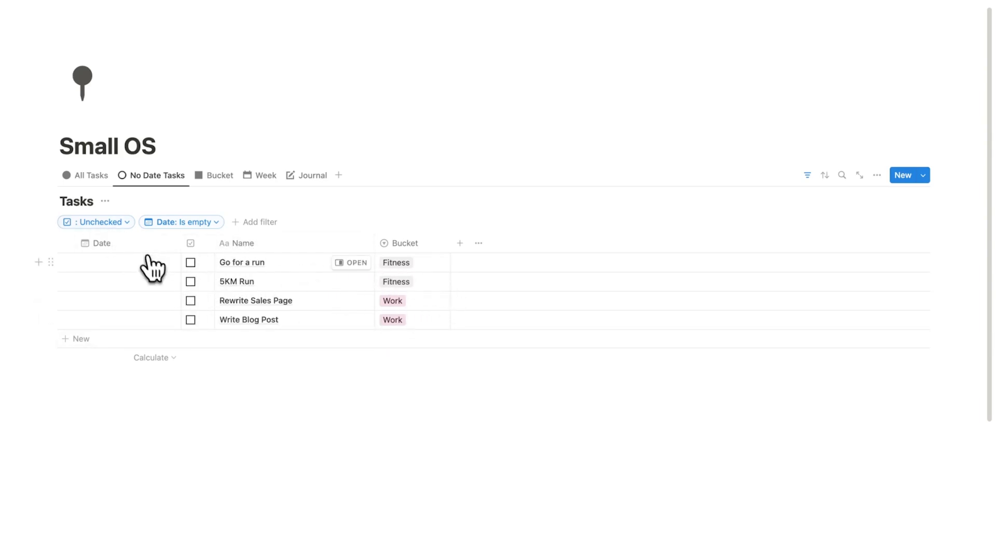
left_click(150, 264)
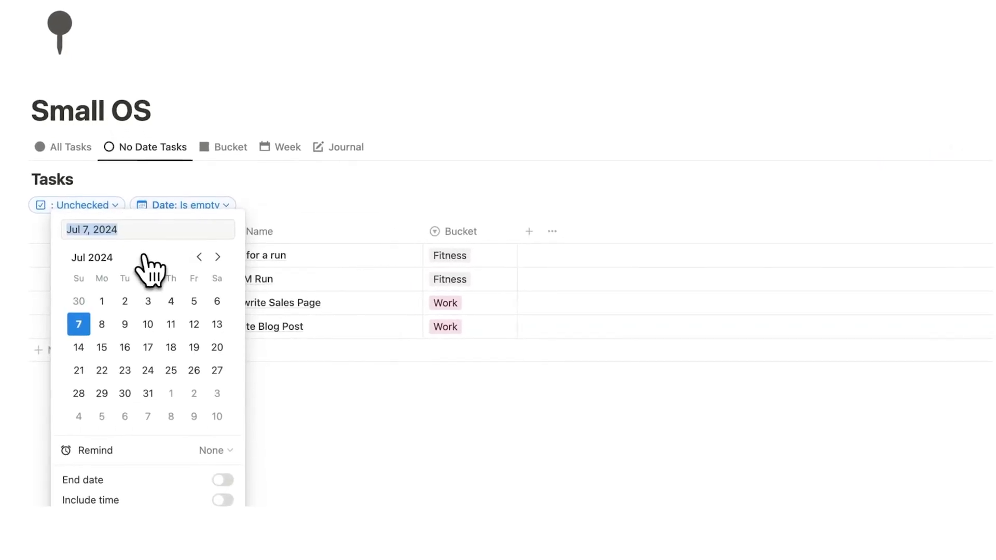
left_click(171, 324)
left_click(389, 400)
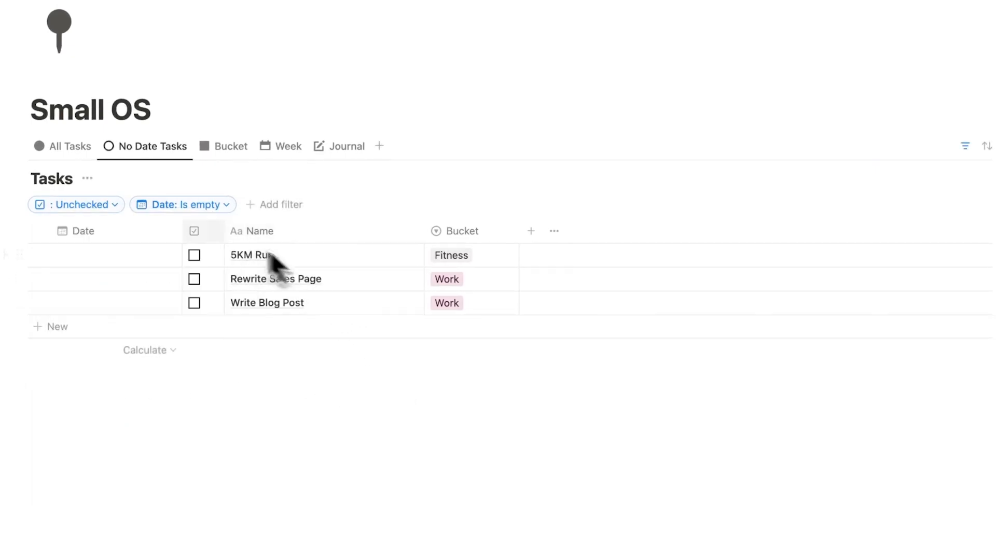
Step: Check the Go for a run task in the Week calendar and look through the All Tasks, No Date Tasks and Bucket views
left_click(284, 146)
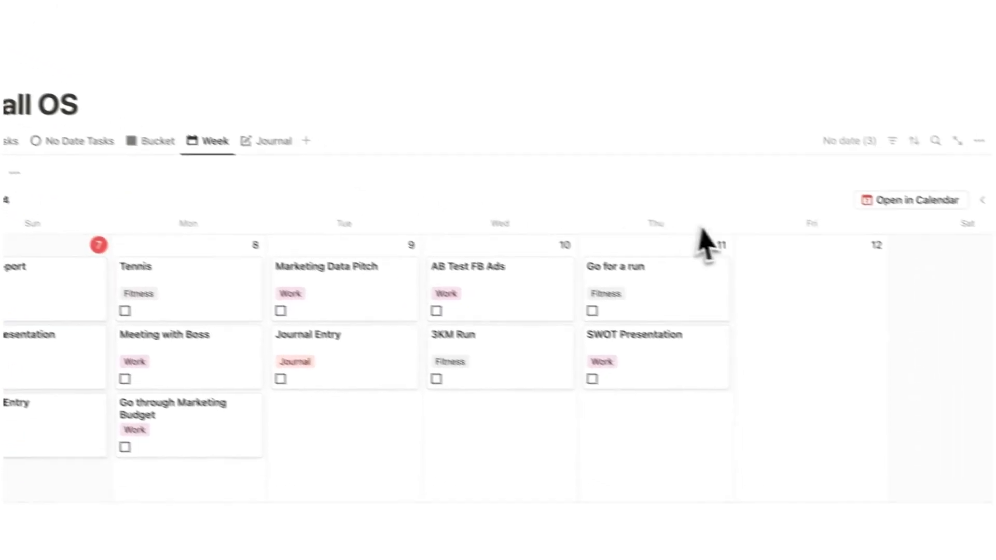
left_click(78, 141)
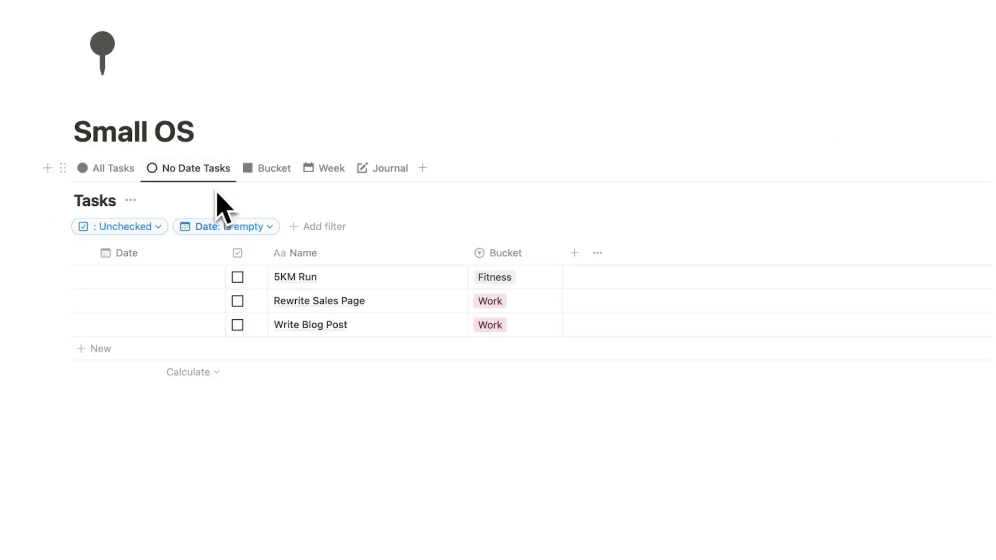
left_click(122, 172)
left_click(186, 171)
left_click(259, 174)
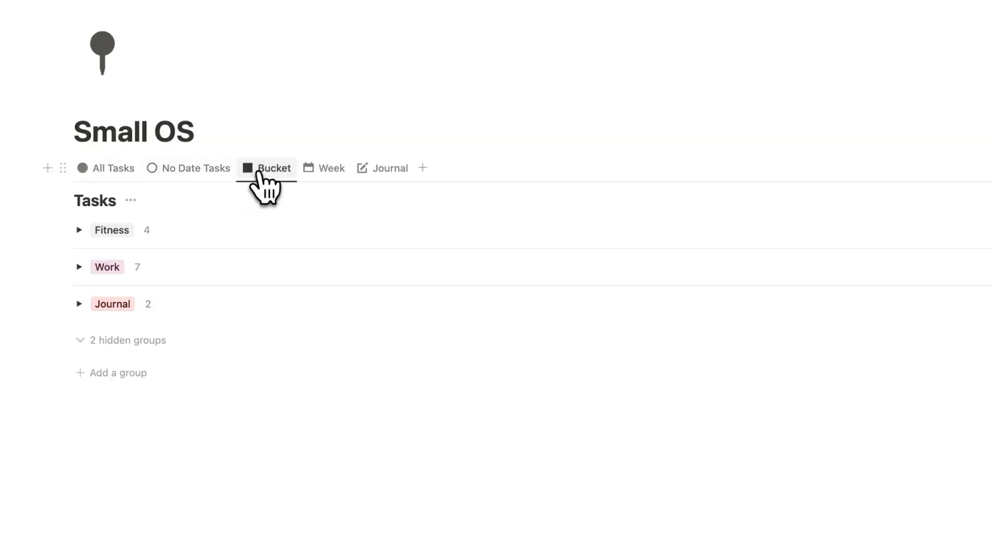
left_click(219, 175)
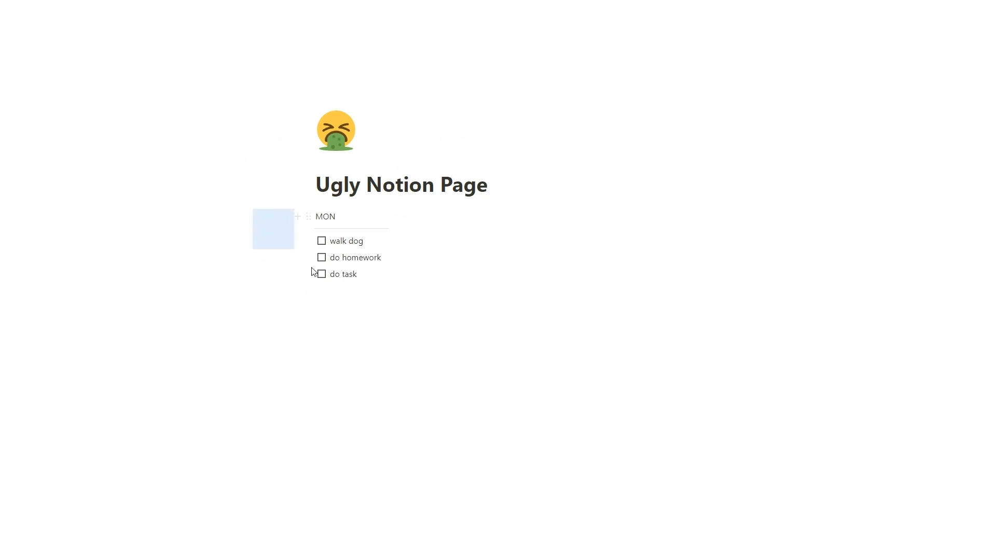
Step: On the Ugly Notion Page, copy the MON checklist and paste it twice beside the original
left_click_drag(312, 268, 334, 280)
key("ctrl+c")
left_click(447, 217)
key("ctrl+v")
left_click(562, 217)
key("ctrl+v")
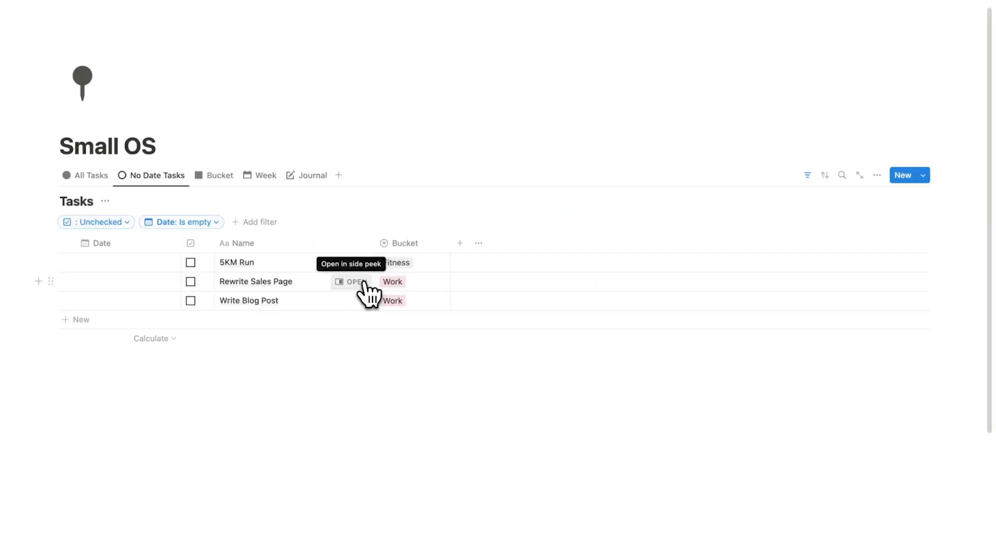
Step: Add a short placeholder note beginning "hey blah" to the Rewrite Sales Page task in Small OS and close the task
left_click(363, 283)
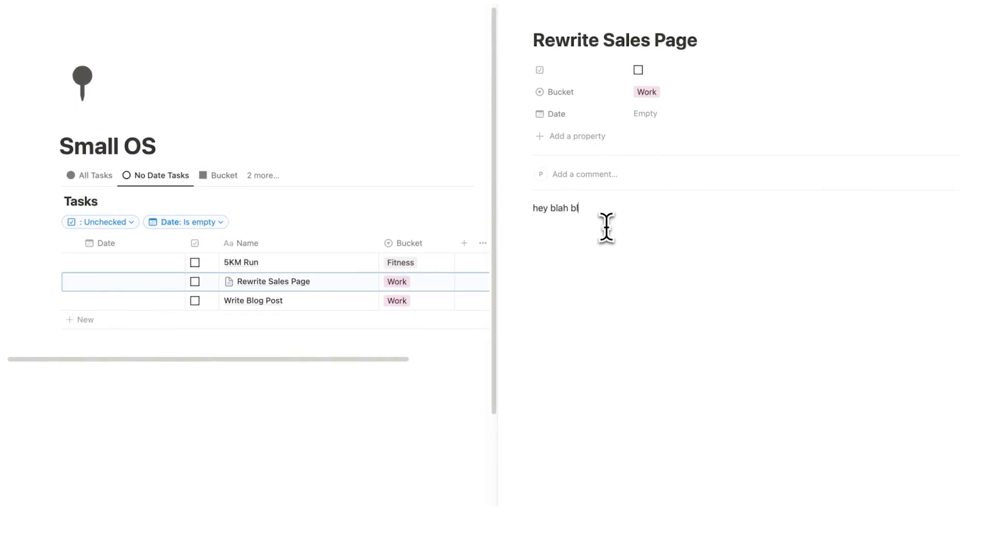
left_click(508, 7)
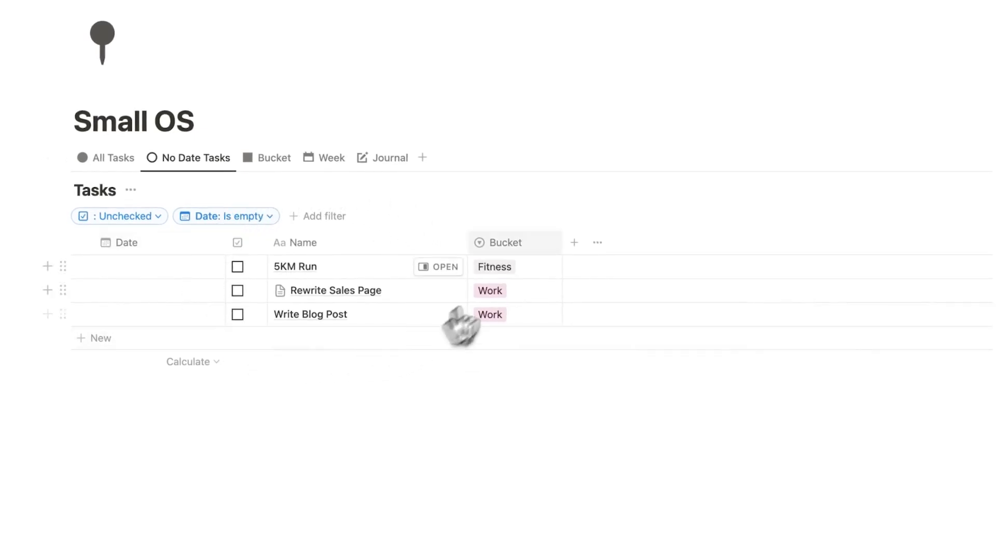
Step: Look through the All Tasks, No Date Tasks and Week views, and examine the Fitness group in the Bucket view
left_click(112, 157)
left_click(184, 159)
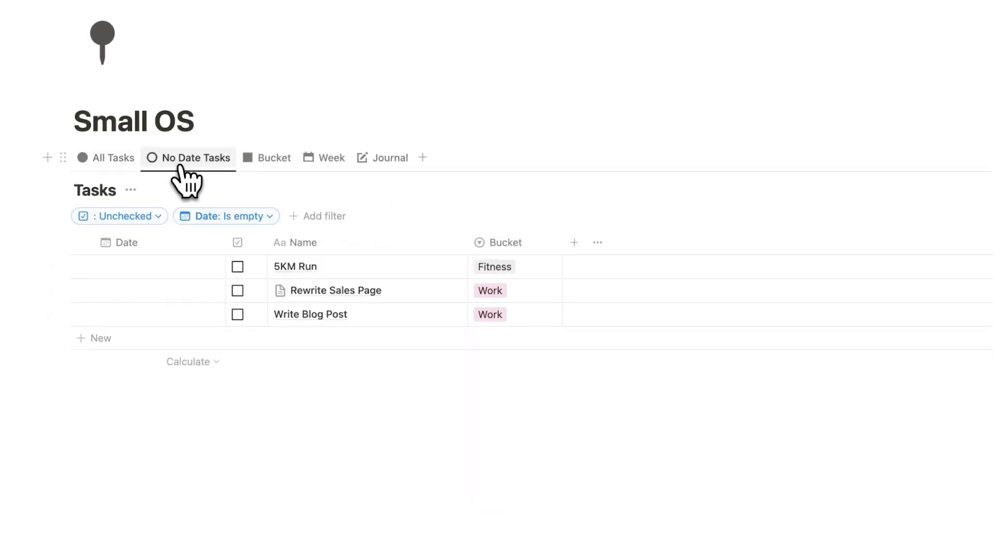
left_click(313, 161)
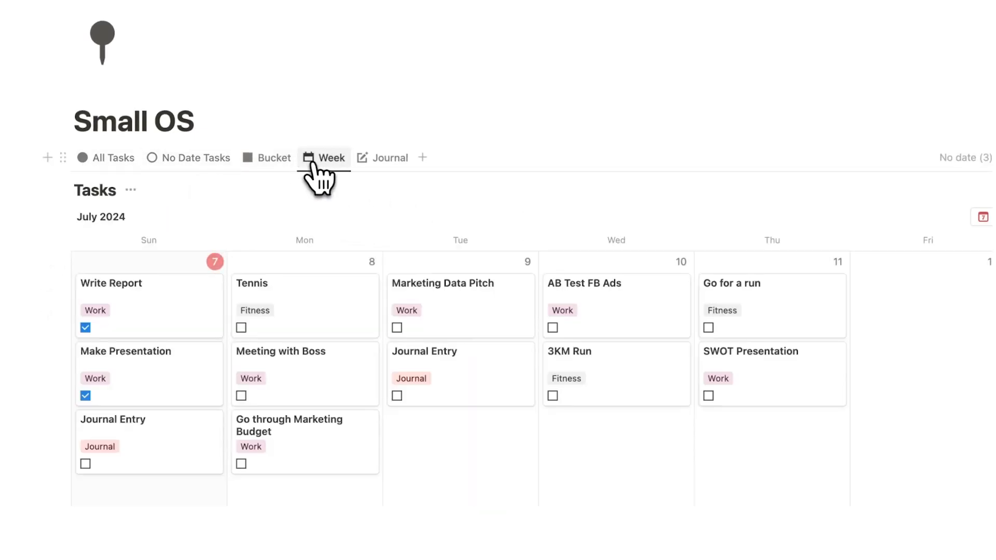
left_click(280, 174)
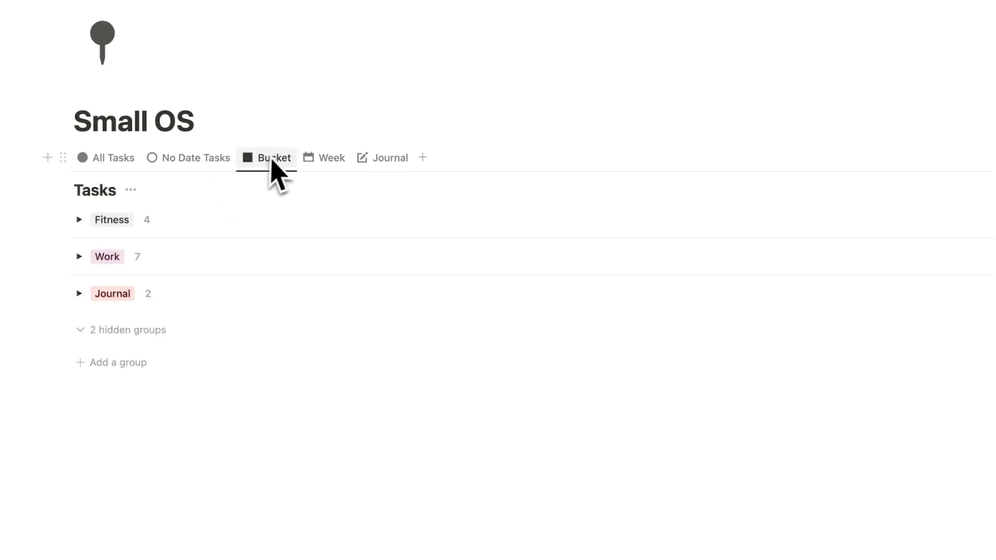
left_click(96, 222)
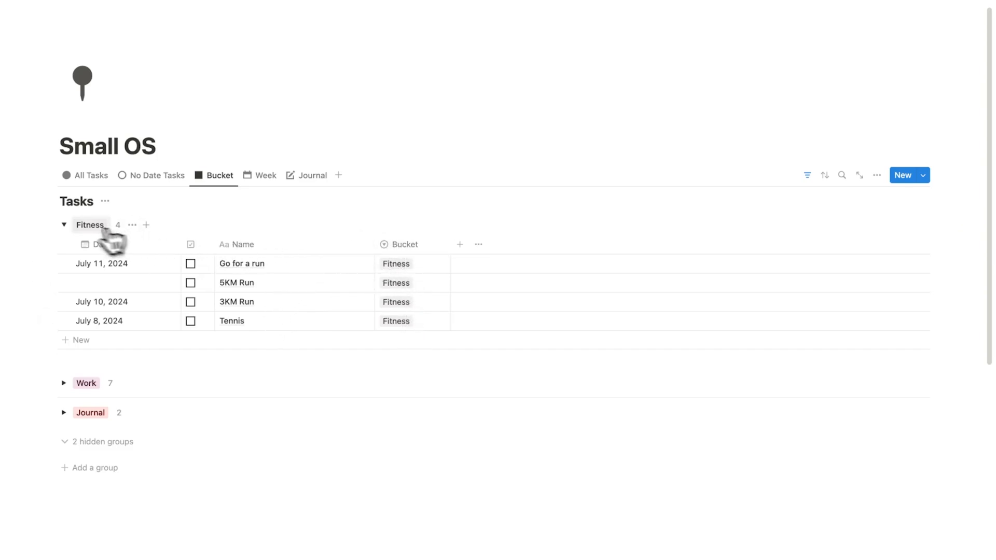
left_click(63, 225)
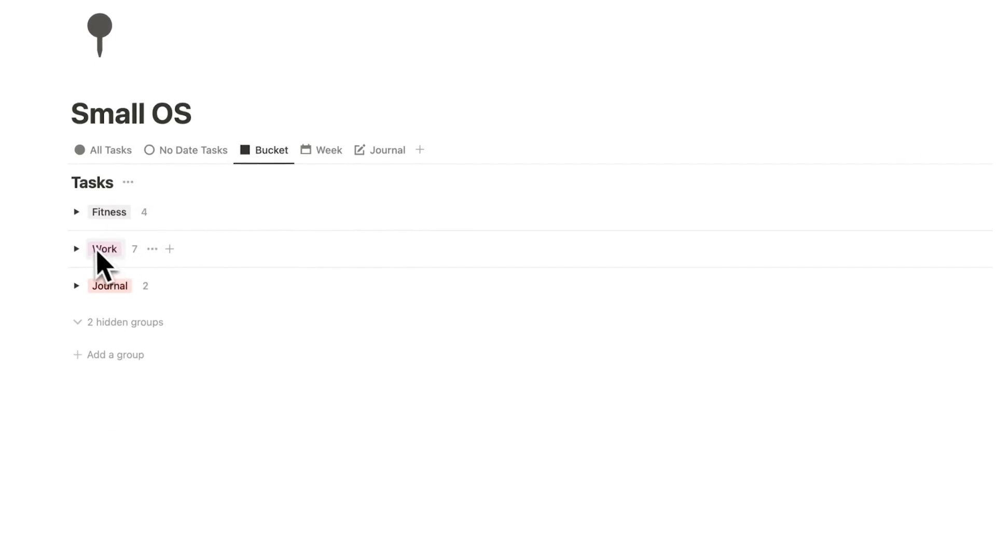
Step: Add an undated task named "Hang out with blah" and assign it to a new bucket named Friend
left_click(207, 156)
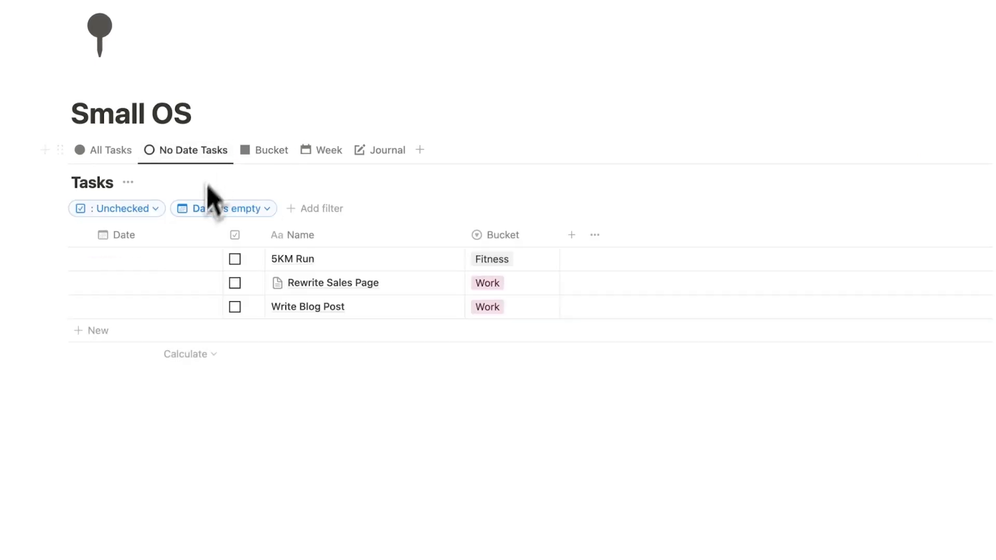
left_click(124, 330)
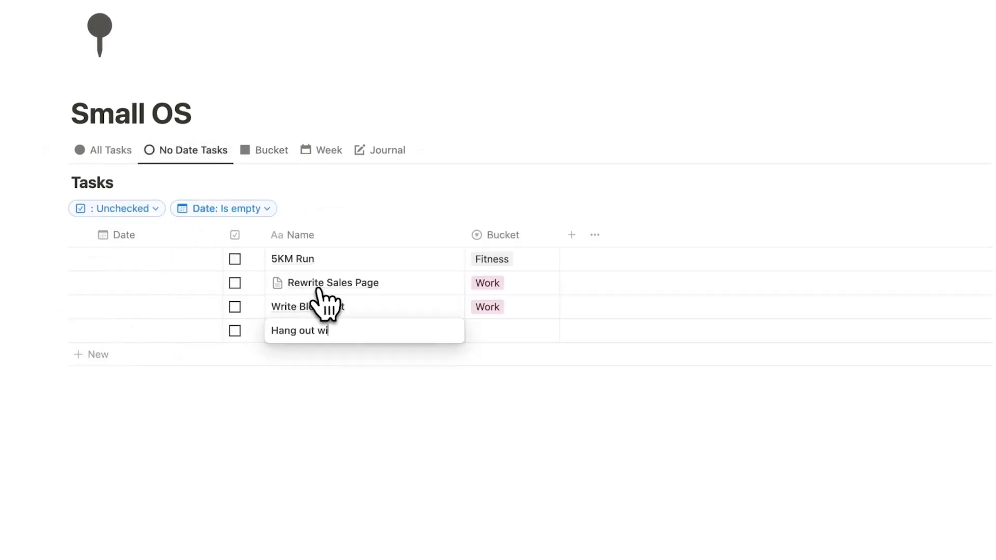
type("Hang out with blah")
key("Return")
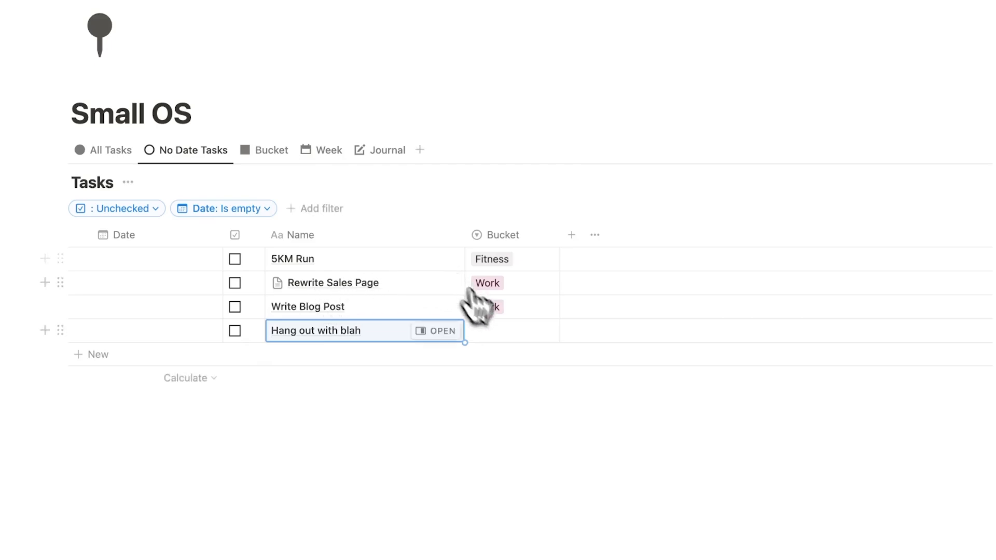
left_click(498, 331)
type("Friend")
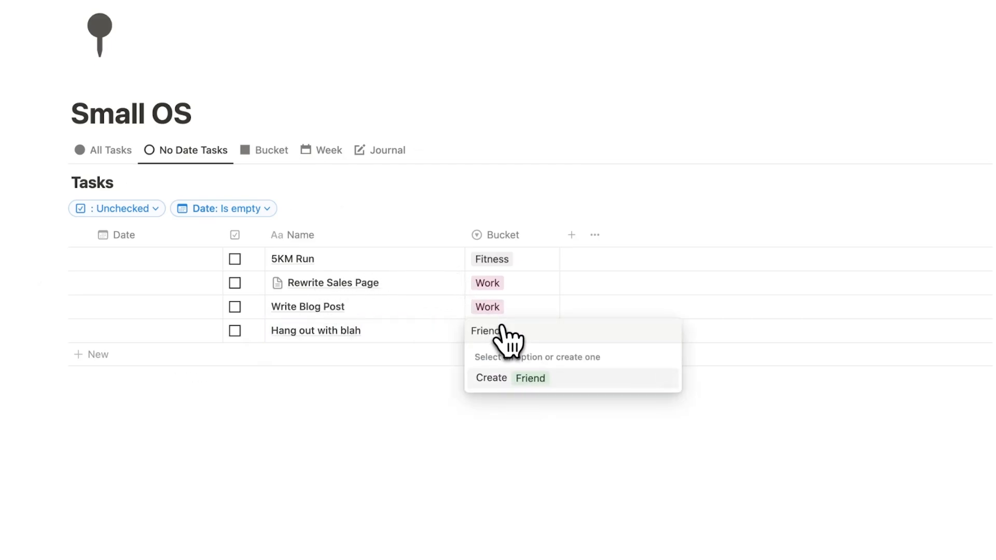
left_click(534, 377)
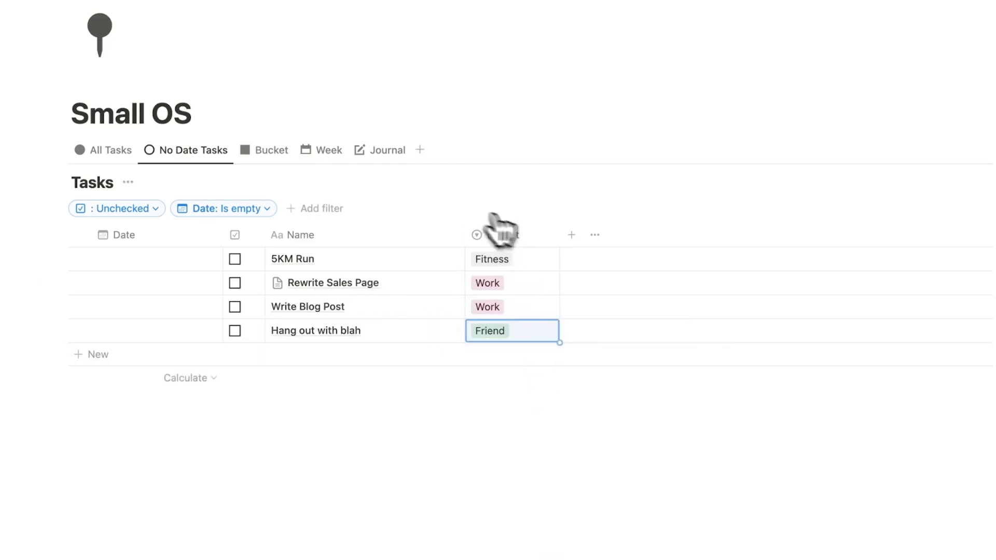
Step: Check the Friend group in the Bucket view, collapse it, and view the Week calendar
left_click(281, 158)
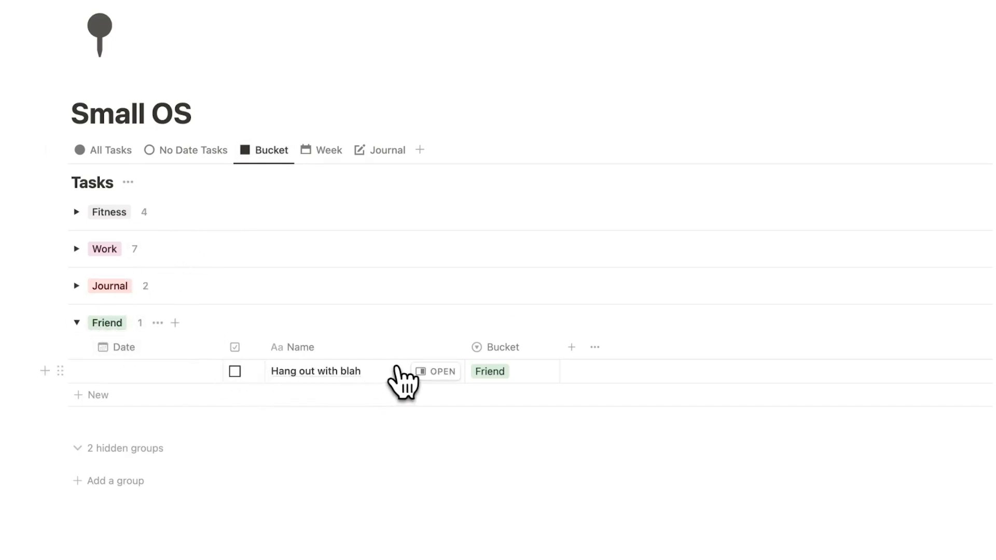
left_click(76, 323)
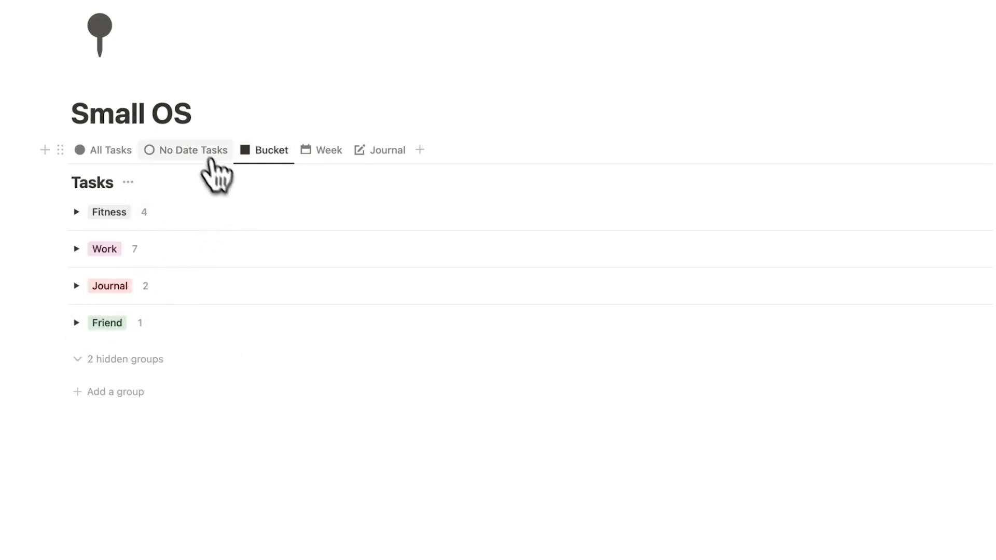
left_click(334, 161)
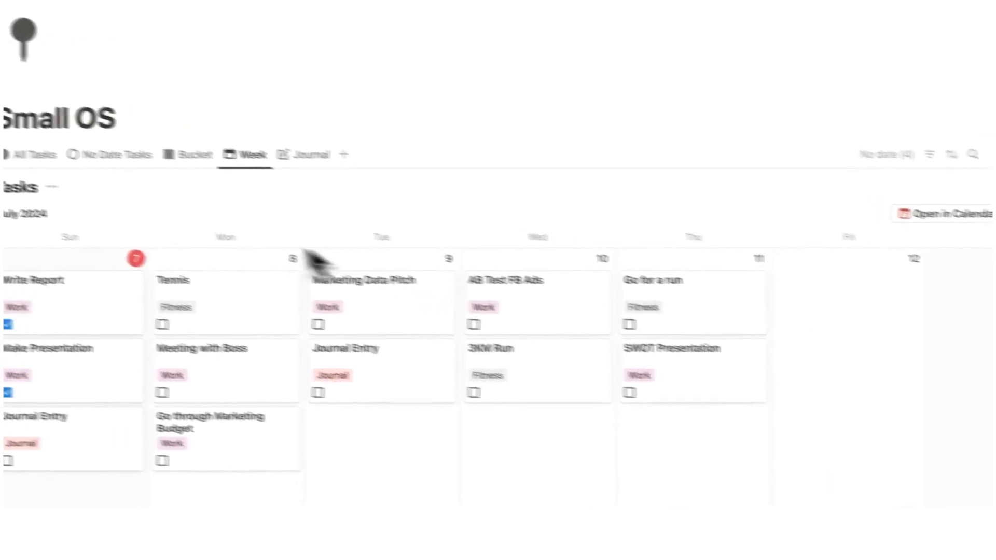
Step: Set the date of the 5KM Run task in the Bucket view's Fitness group to July 13, 2024
left_click(185, 155)
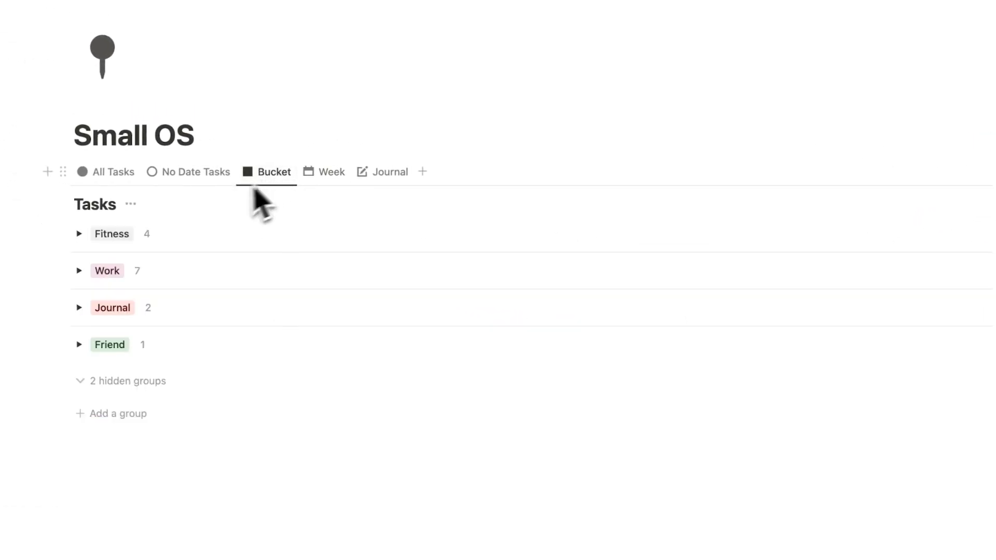
left_click(86, 234)
left_click(86, 234)
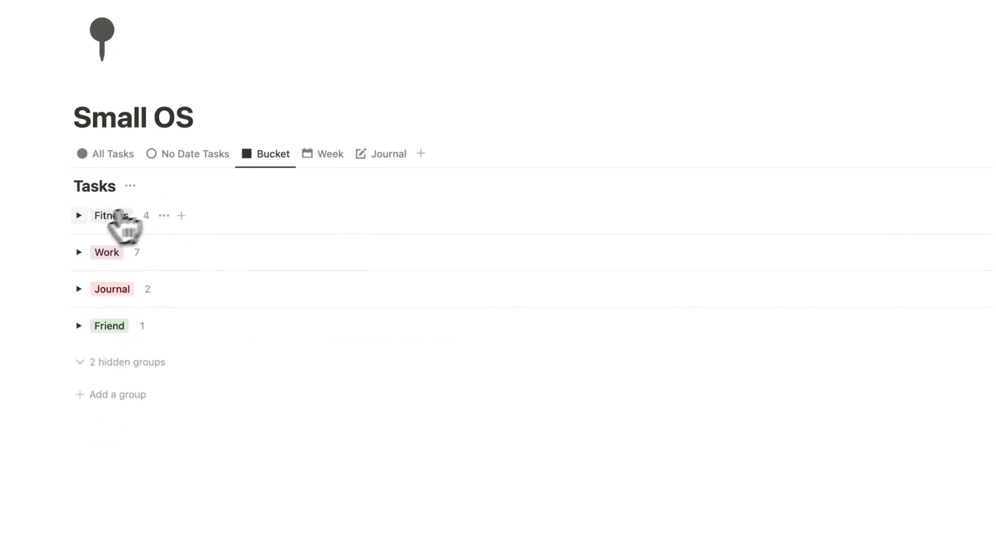
left_click(84, 234)
scroll(101, 233, "down", 1)
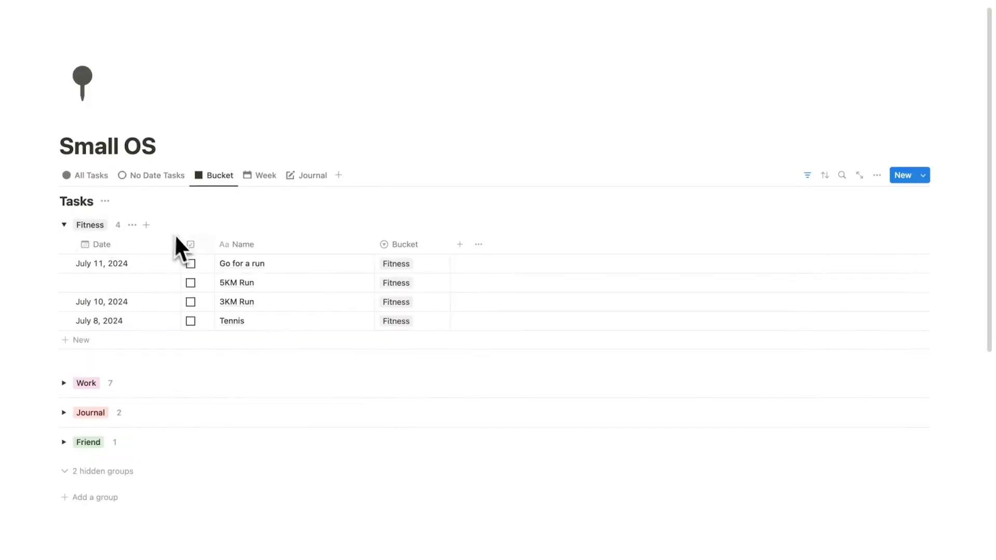
left_click(111, 285)
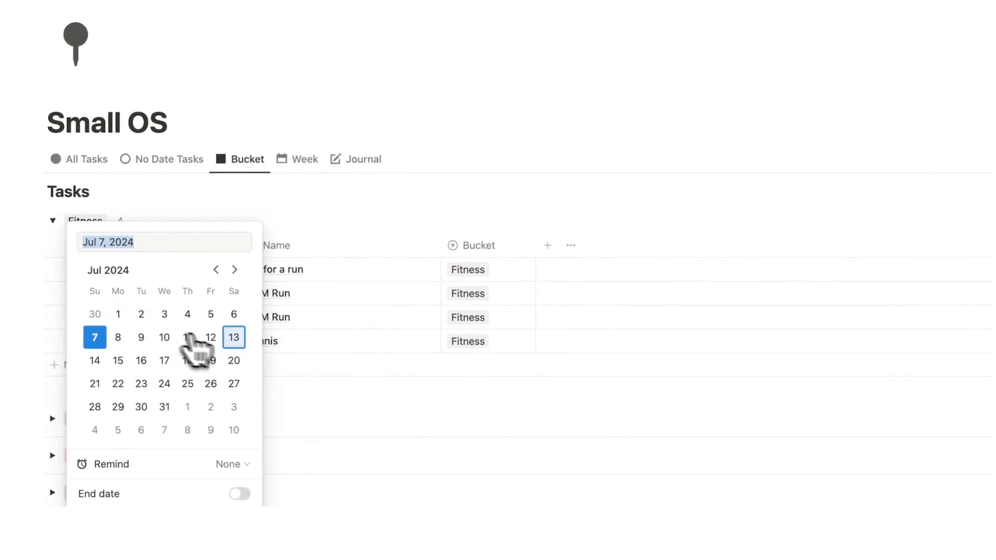
left_click(233, 336)
key("Escape")
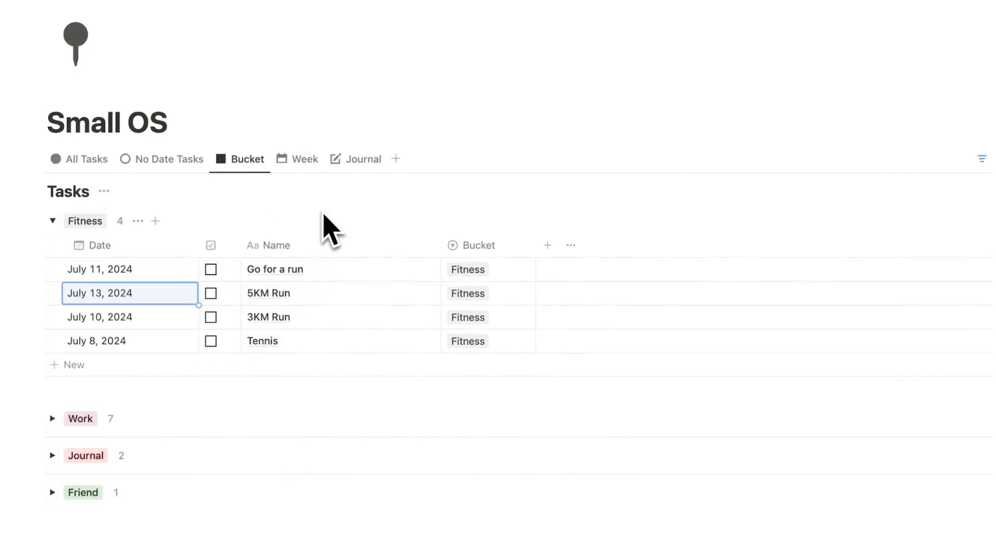
Step: Mark the 5KM Run, Go for a run and Tennis tasks complete in the Week view, and check the Bucket view
left_click(305, 159)
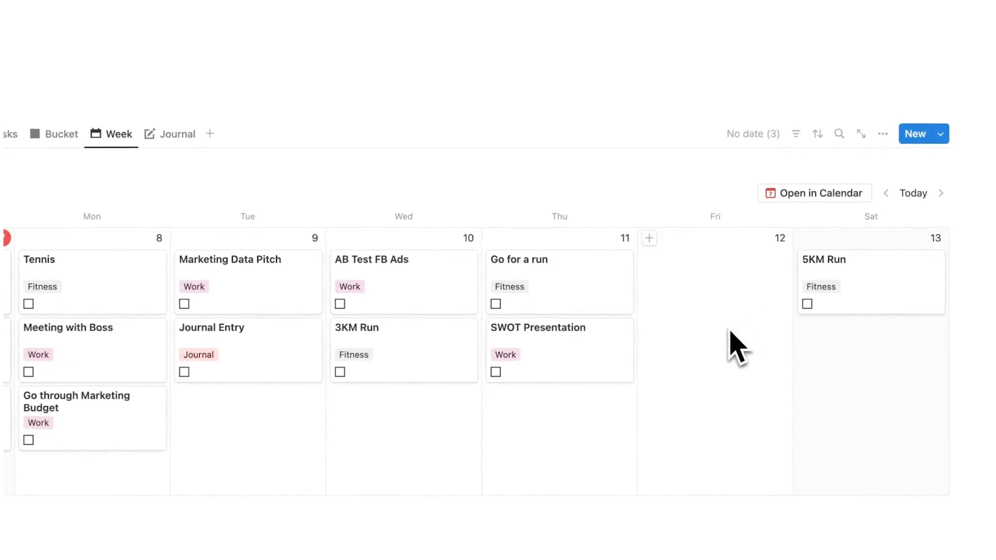
left_click(807, 304)
left_click(496, 304)
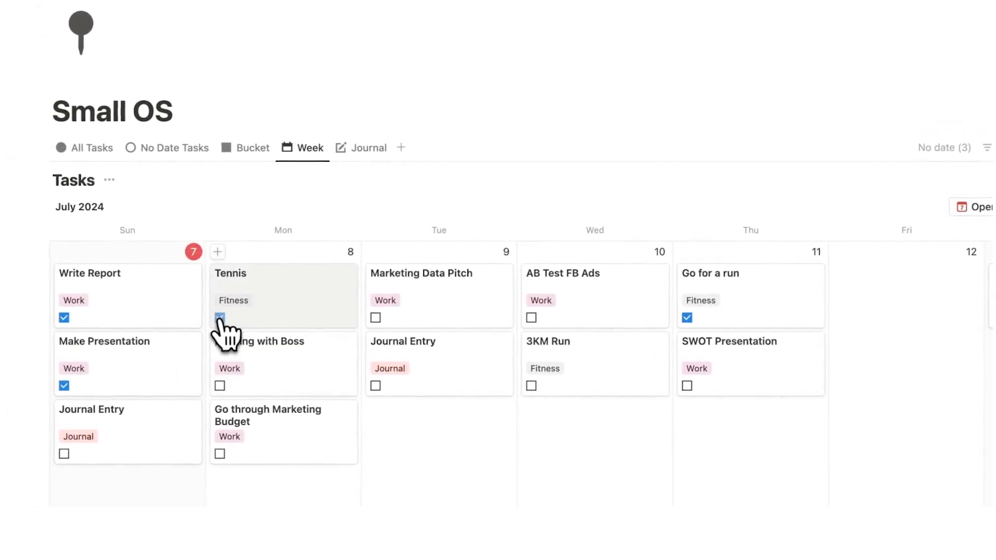
left_click(245, 147)
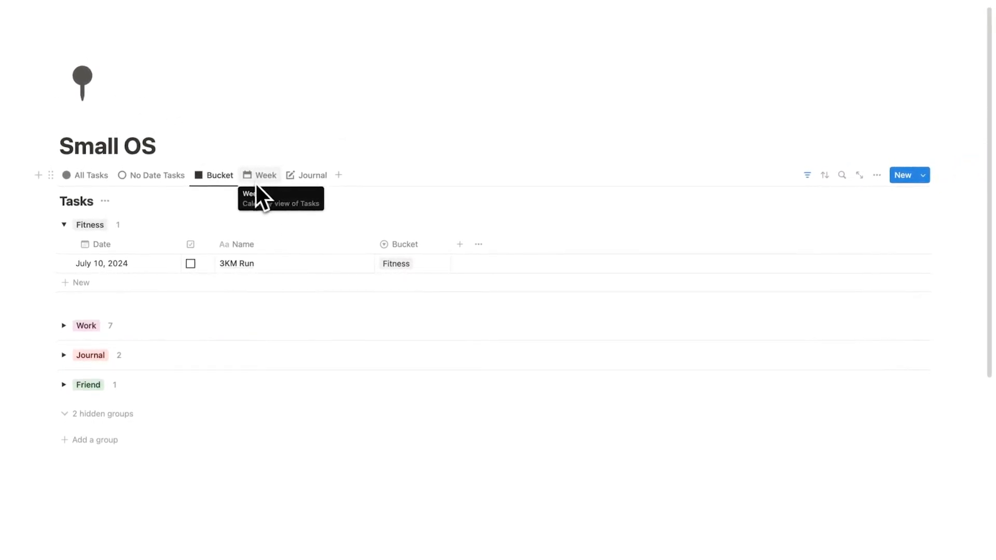
Step: Add a new entry named "I feel happy" in the Journal view
left_click(293, 178)
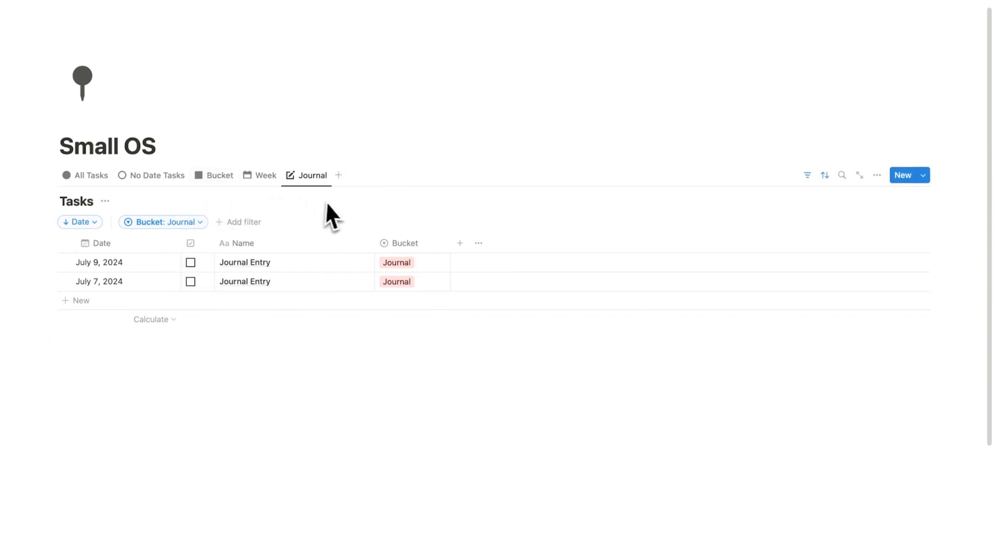
left_click(151, 301)
type("Journal Entry")
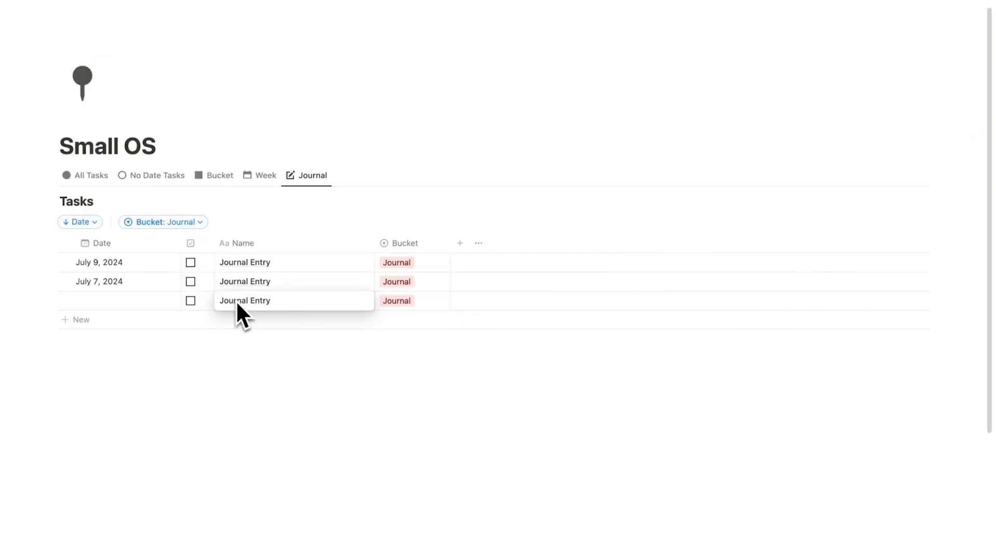
key("super+a")
type("I feel happy")
key("Escape")
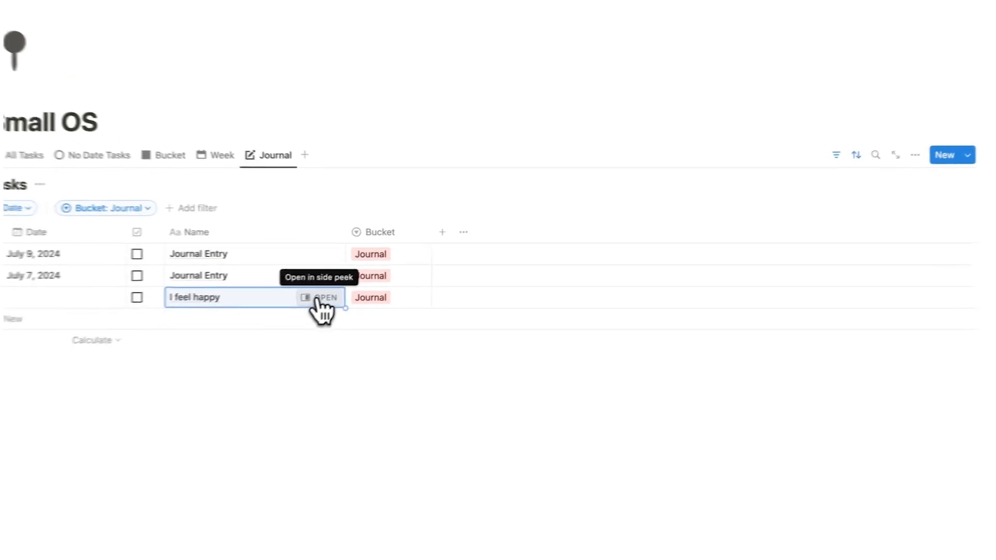
Step: Open the "I feel happy" entry and write "I feel happy and so I subscribed" in its page body
left_click(317, 299)
key("Return")
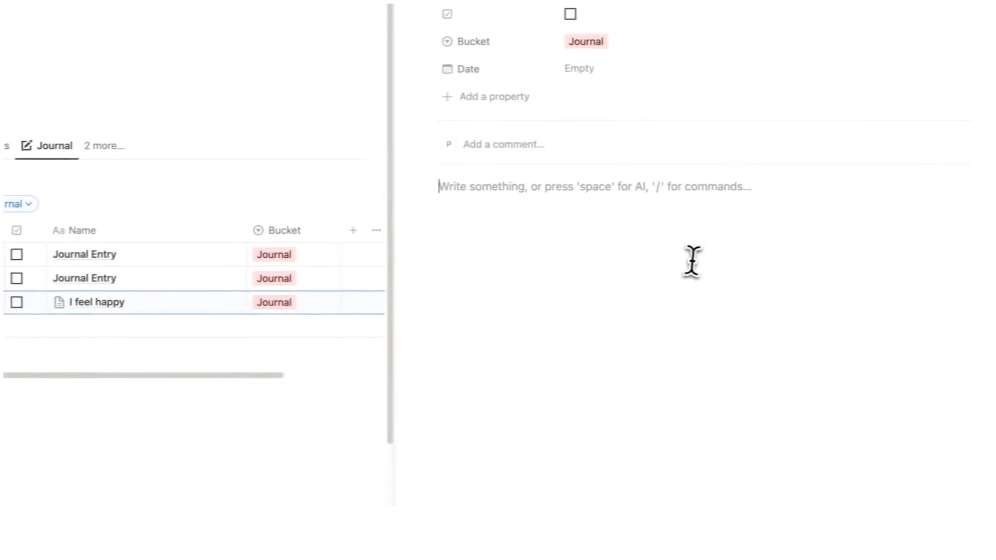
type("I feel hap")
type("py and so I subscribed")
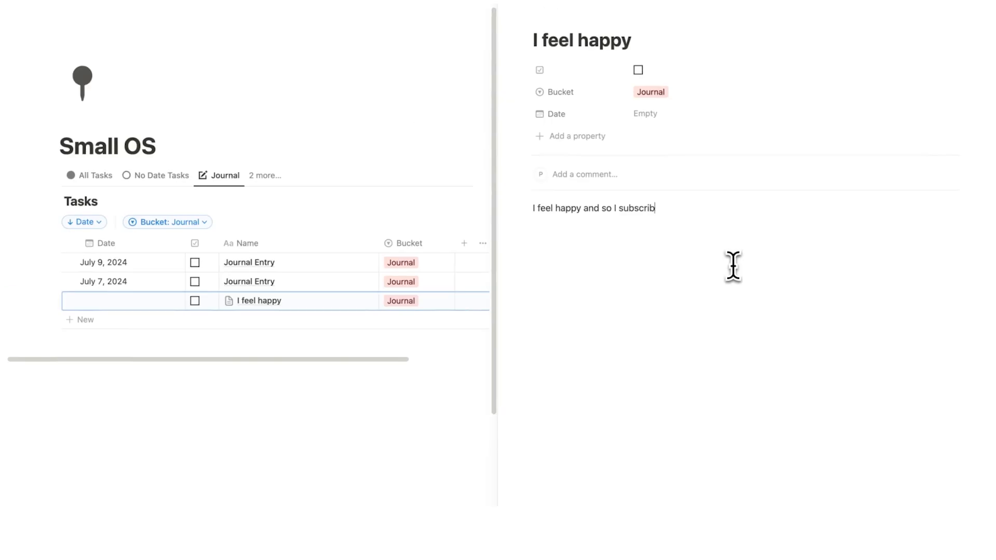
Step: Set the "I feel happy" entry's date to July 7, 2024 and close its page
left_click(692, 129)
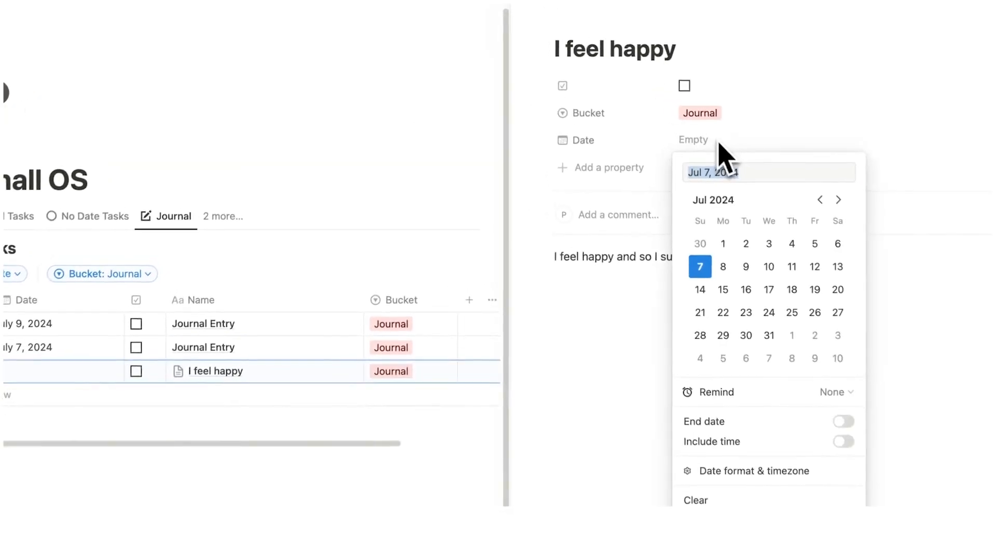
left_click(671, 237)
left_click(562, 159)
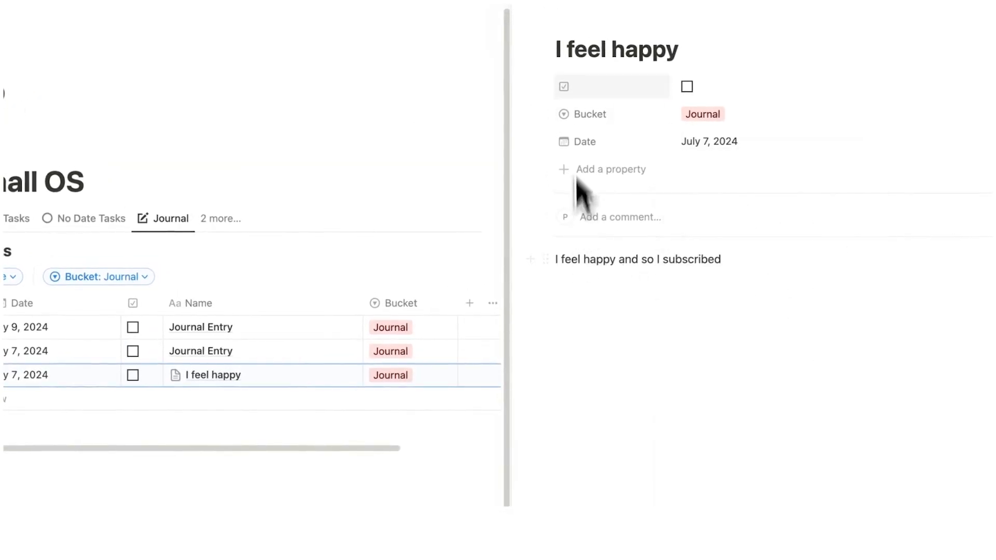
left_click(547, 17)
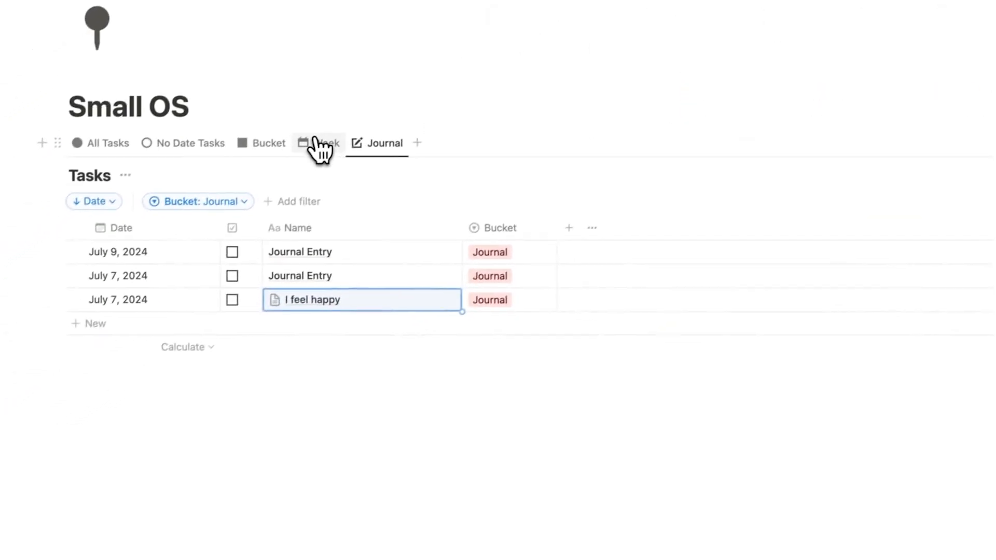
Step: Mark the "I feel happy" entry complete in the Week view and check it in the Journal view
left_click(316, 143)
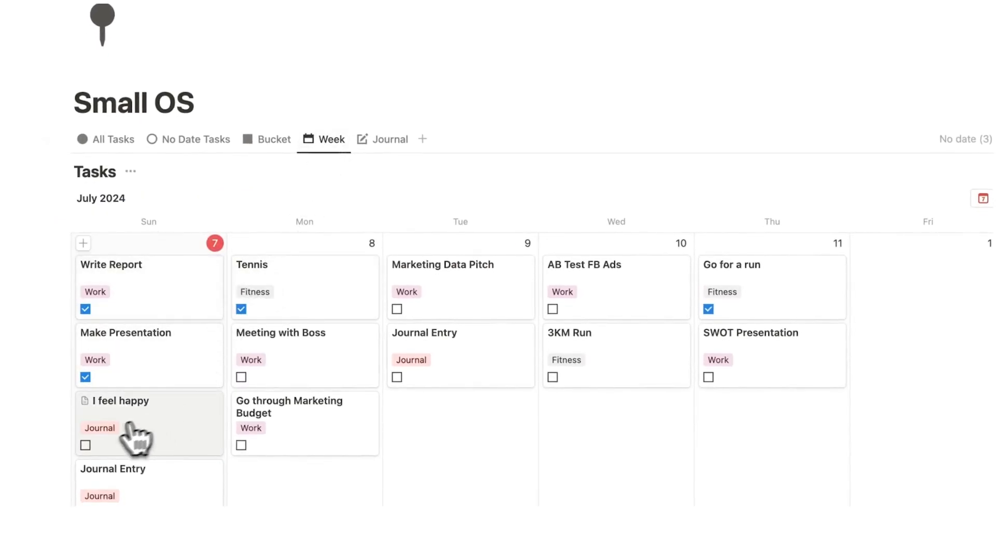
left_click(85, 446)
left_click(383, 140)
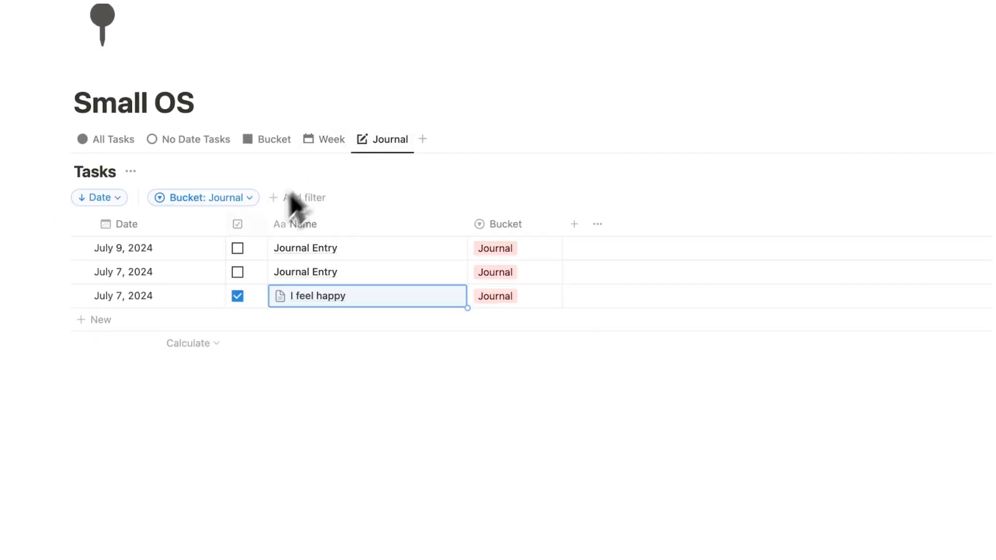
Step: Look through the All Tasks, No Date Tasks, Bucket and Week views
left_click(327, 374)
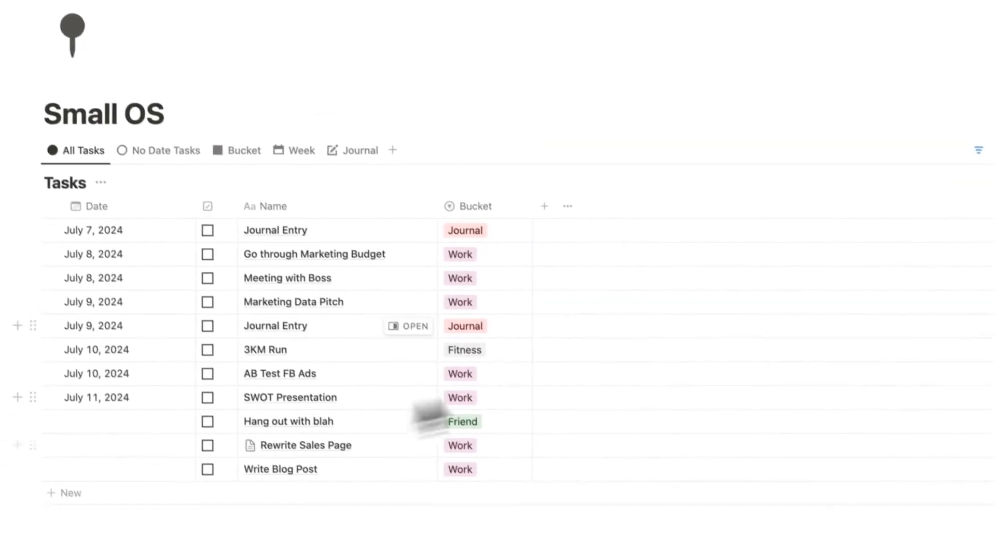
left_click(177, 138)
left_click(228, 138)
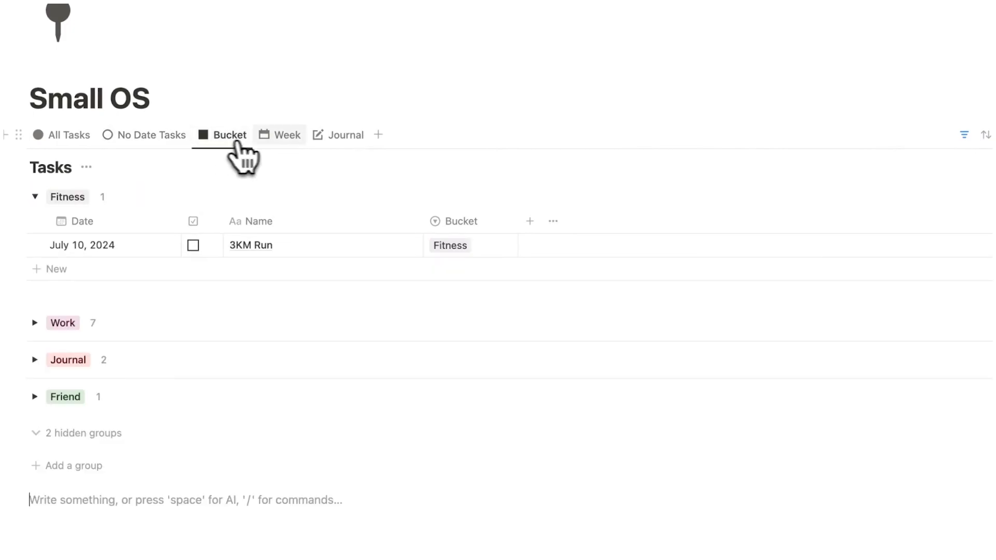
left_click(265, 139)
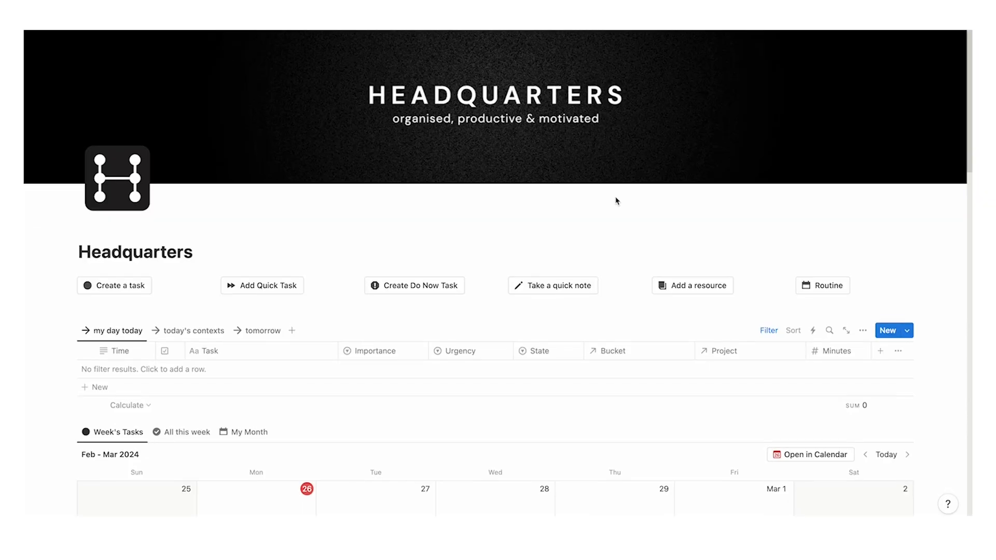
Step: Examine the Headquarters dashboard and the weekly review page's reflection questions and completed tasks
scroll(616, 201, "down", 10)
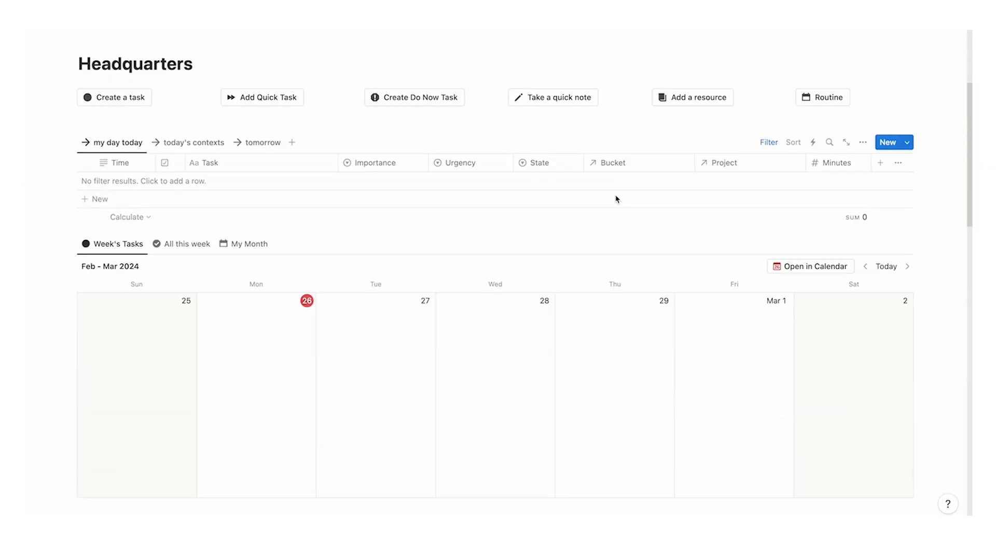
scroll(140, 207, "down", 10)
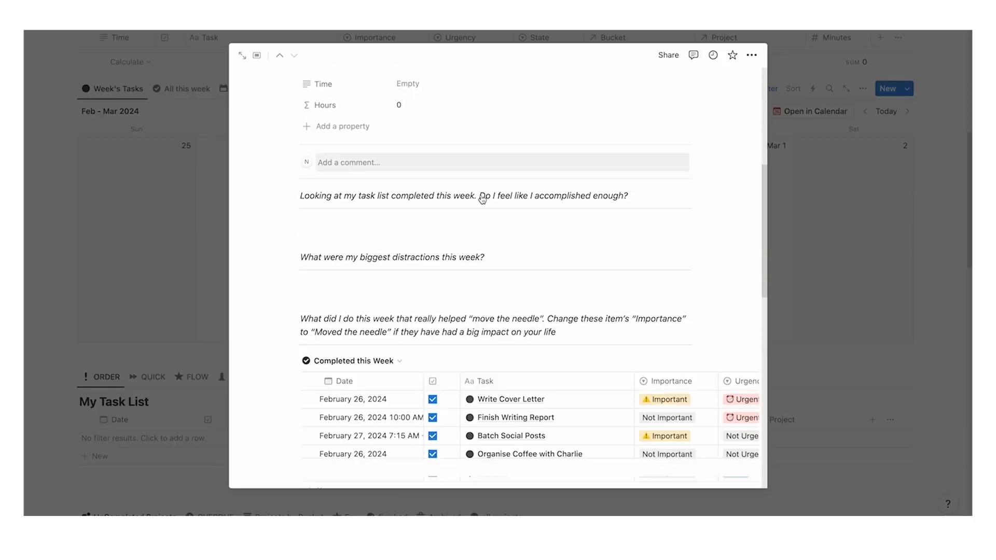
scroll(490, 208, "down", 5)
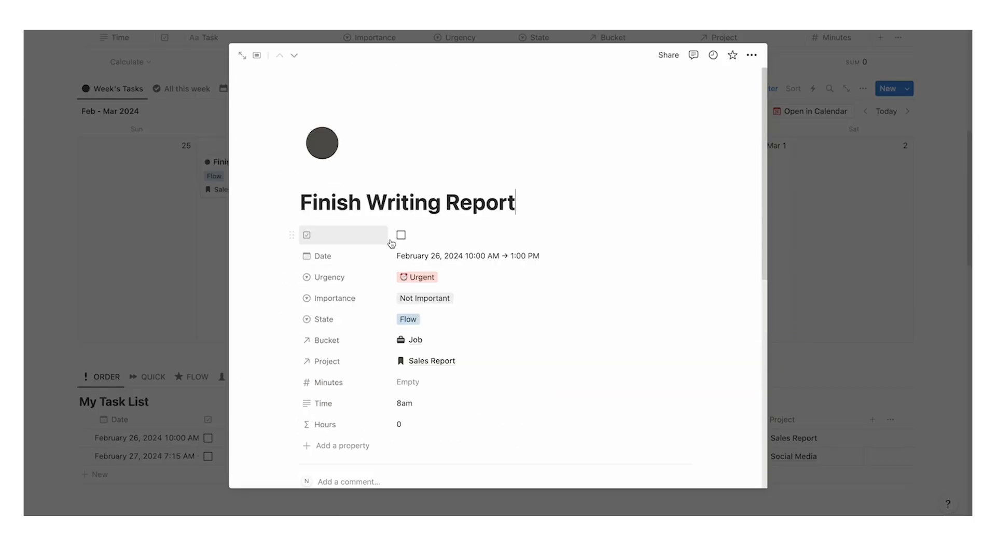
Step: Mark the Finish Writing Report task complete and look through the Time Track page
left_click(397, 233)
left_click(175, 228)
left_click(386, 195)
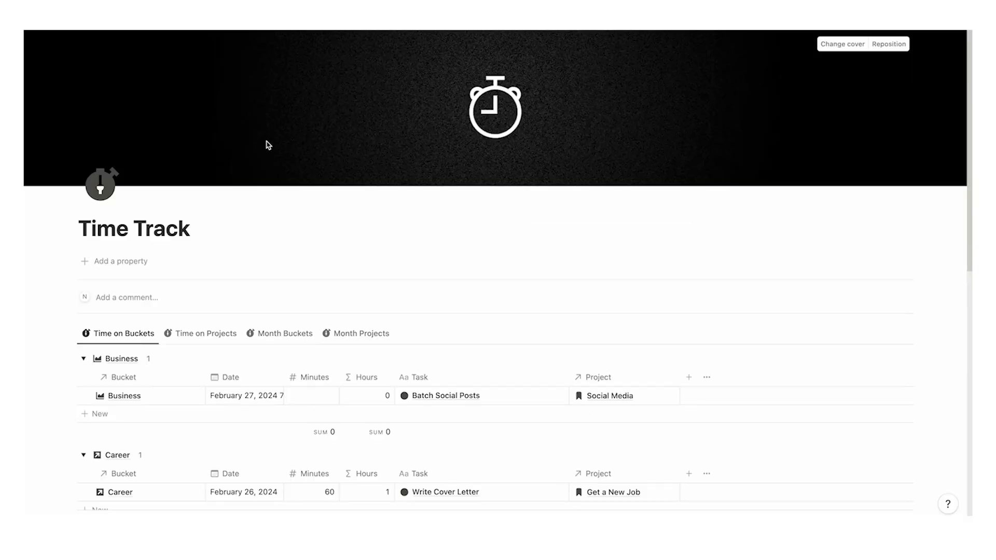
scroll(260, 155, "down", 3)
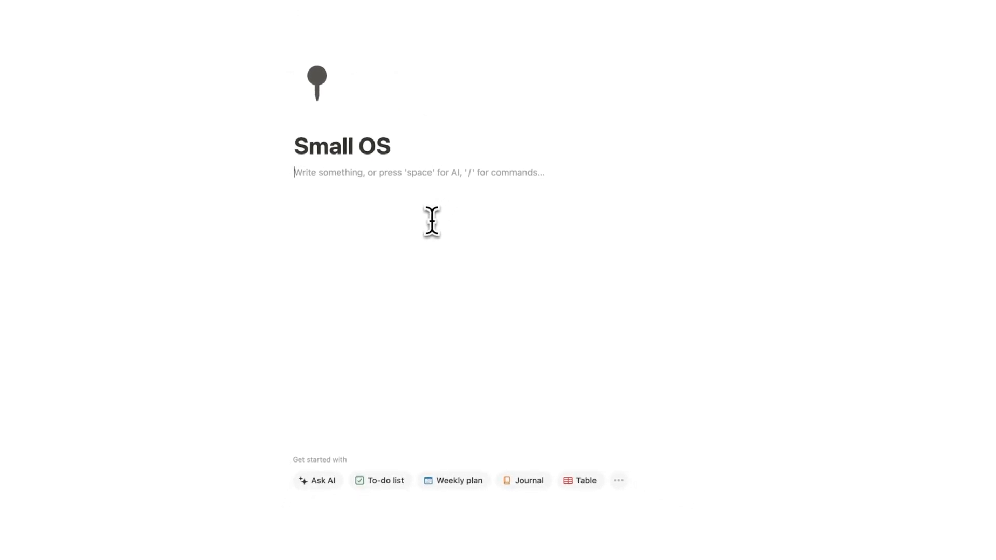
Step: Insert a new blank table database on the empty Small OS page and title it Tasks
type("/data")
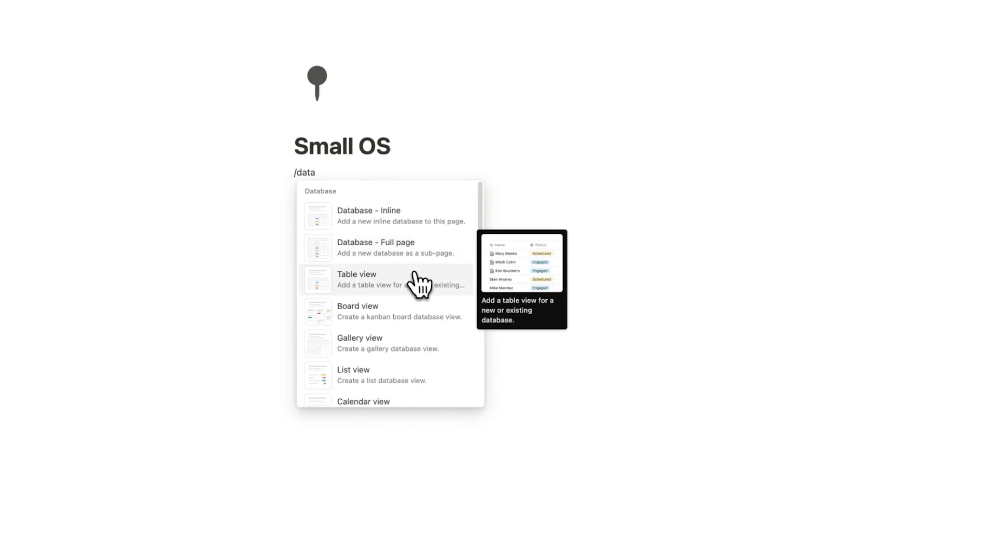
left_click(419, 285)
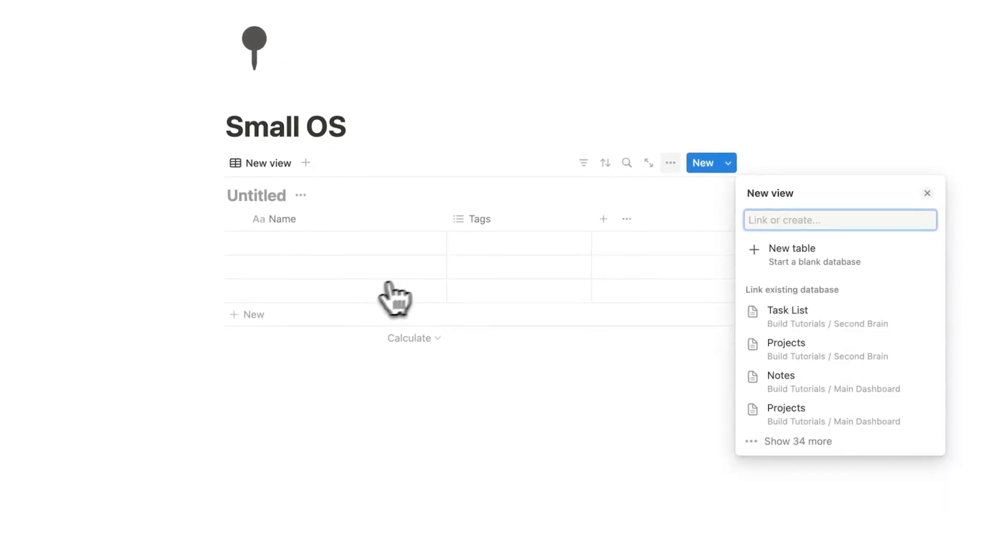
left_click(771, 258)
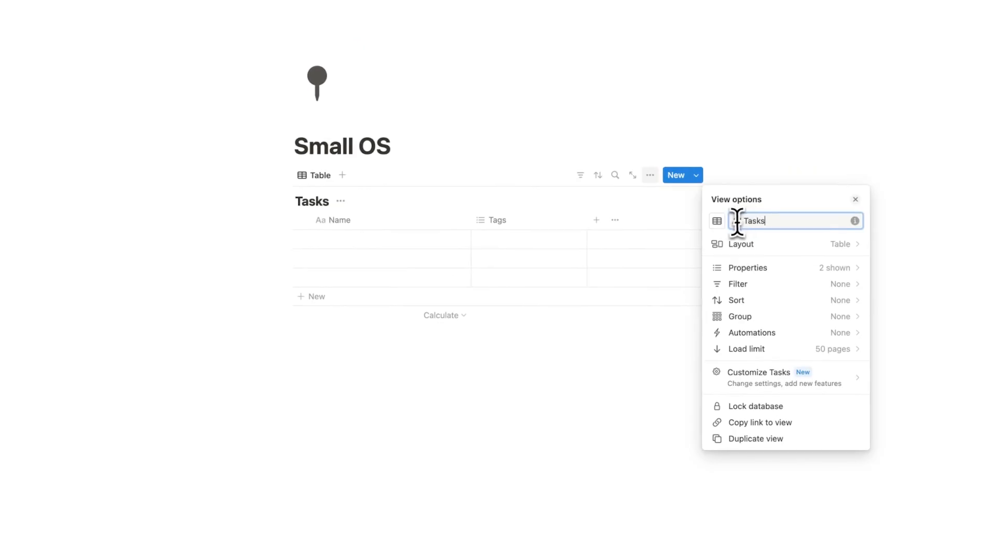
Step: Name the table view All Tasks and give it the filled circle icon
left_click(717, 221)
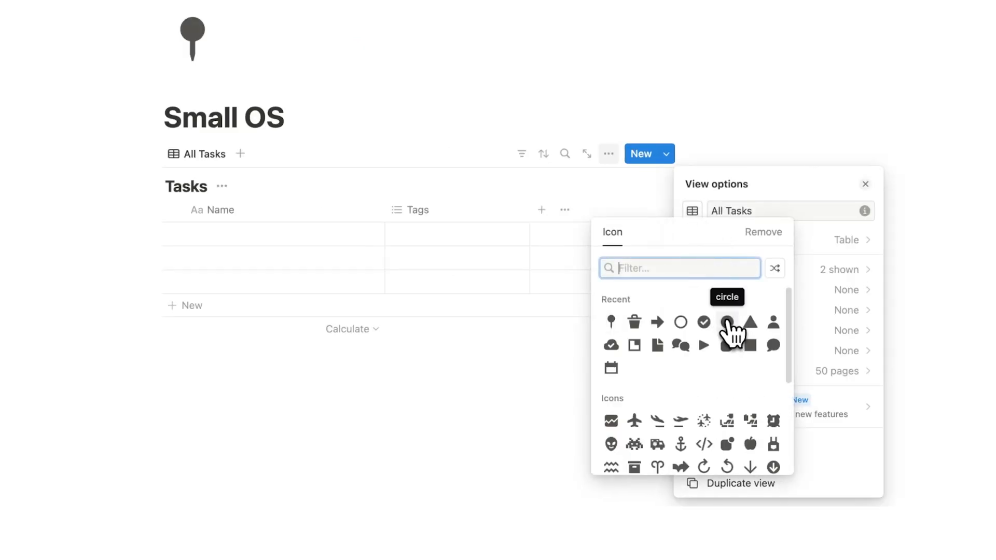
left_click(728, 322)
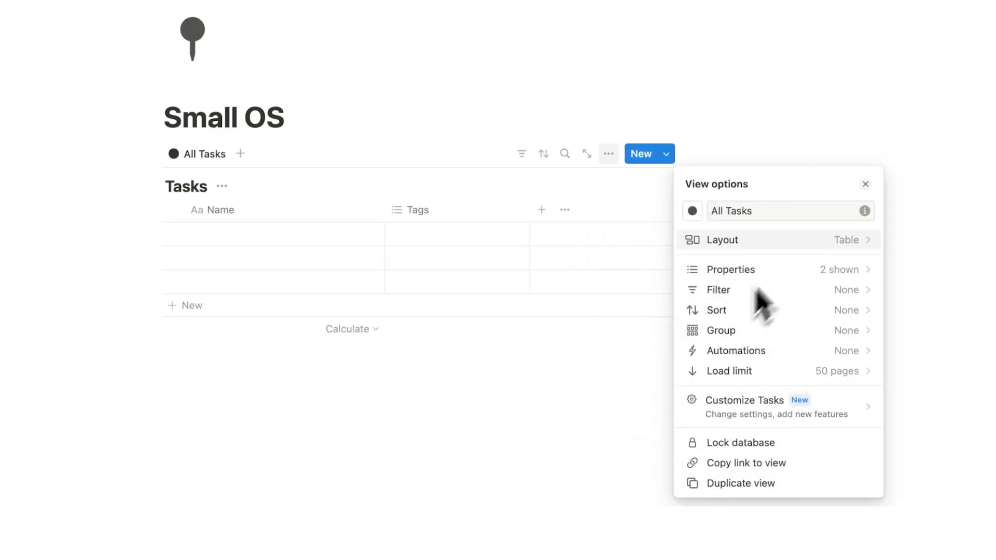
left_click(865, 184)
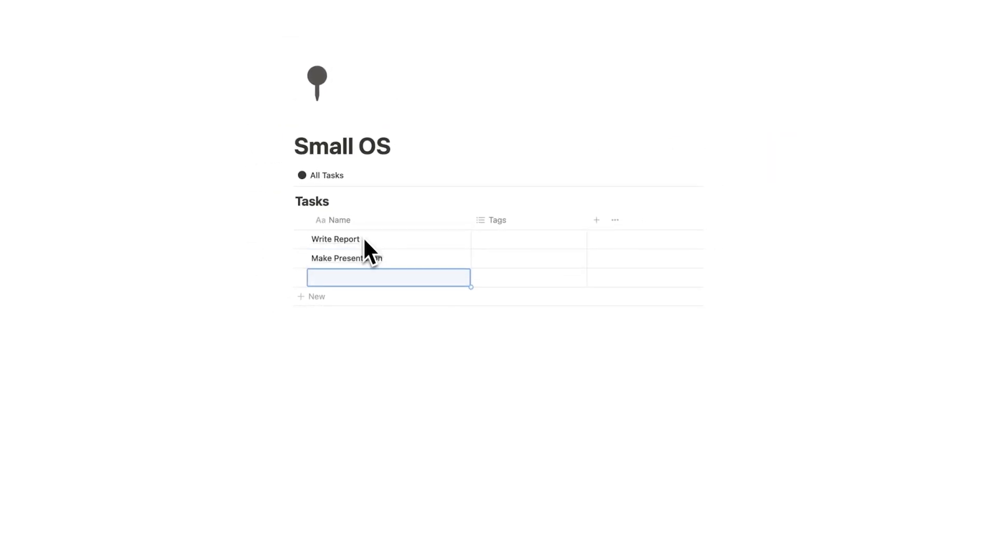
Step: Enter "Go for a run" as the task below Make Presentation and delete the Tags property
type("Go for a run")
left_click(517, 224)
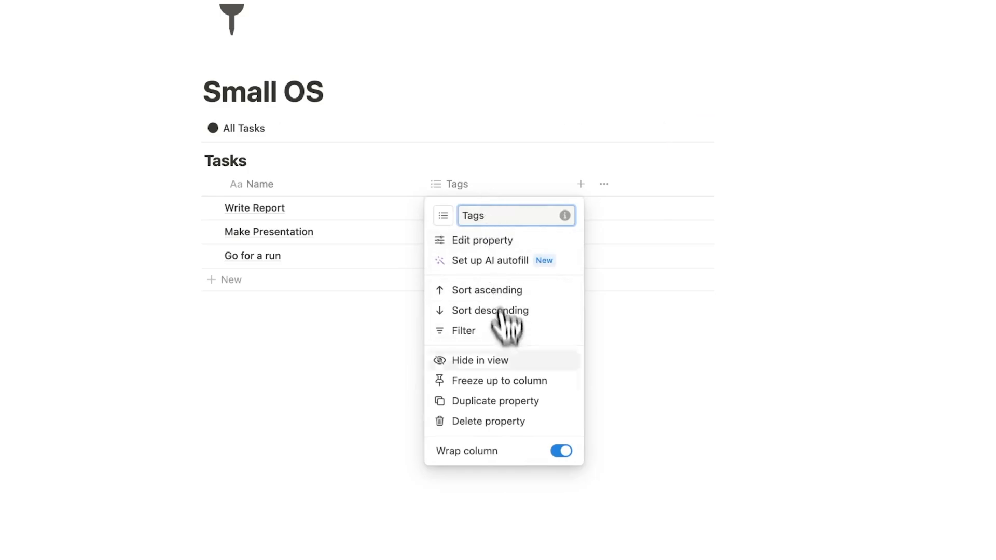
left_click(511, 421)
left_click(512, 239)
Step: Add a Select property named Bucket to the Tasks table
left_click(436, 184)
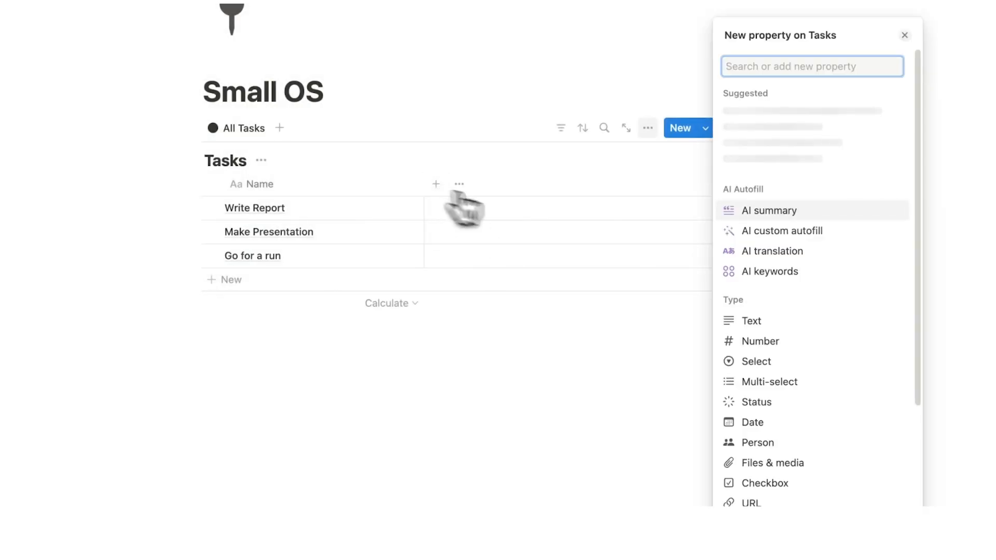
scroll(782, 326, "down", 2)
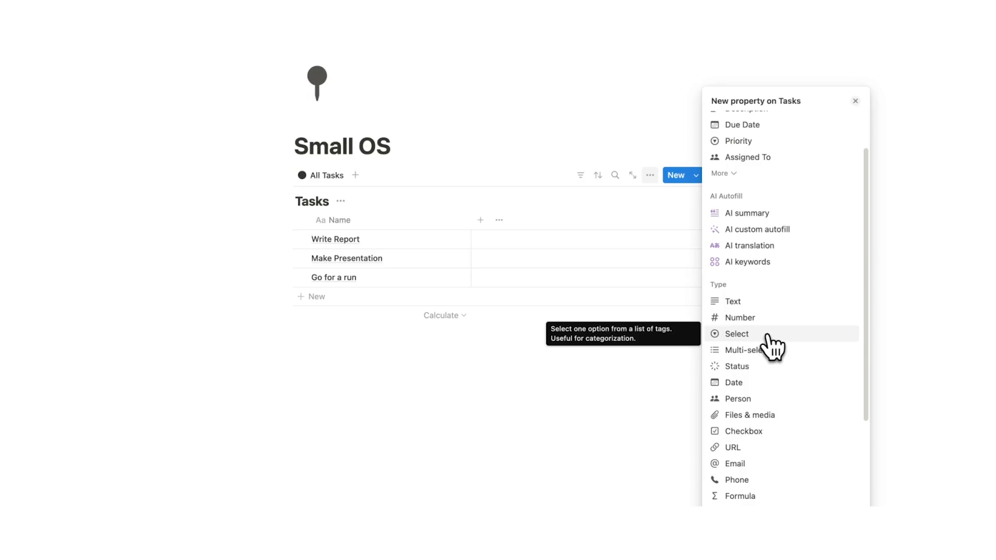
left_click(768, 336)
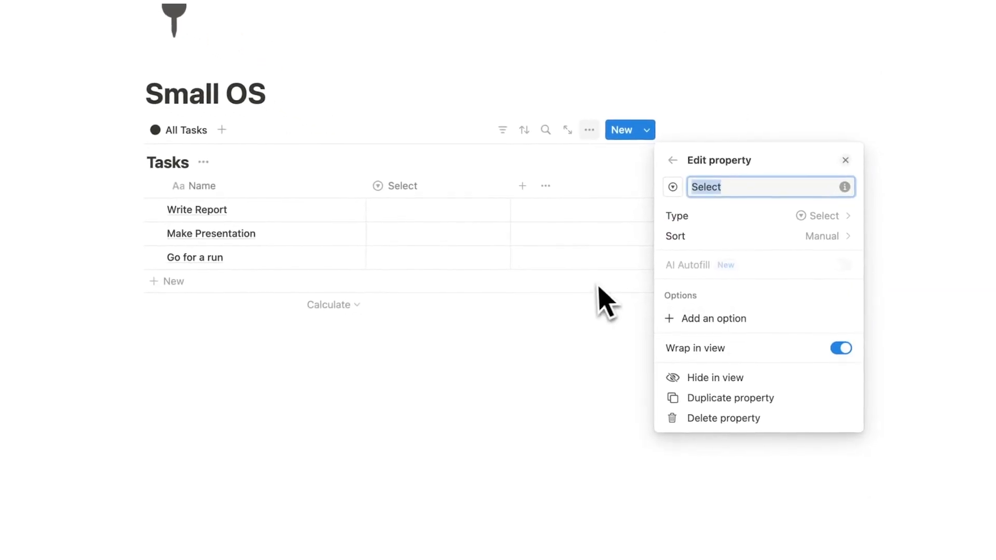
type("Bucket")
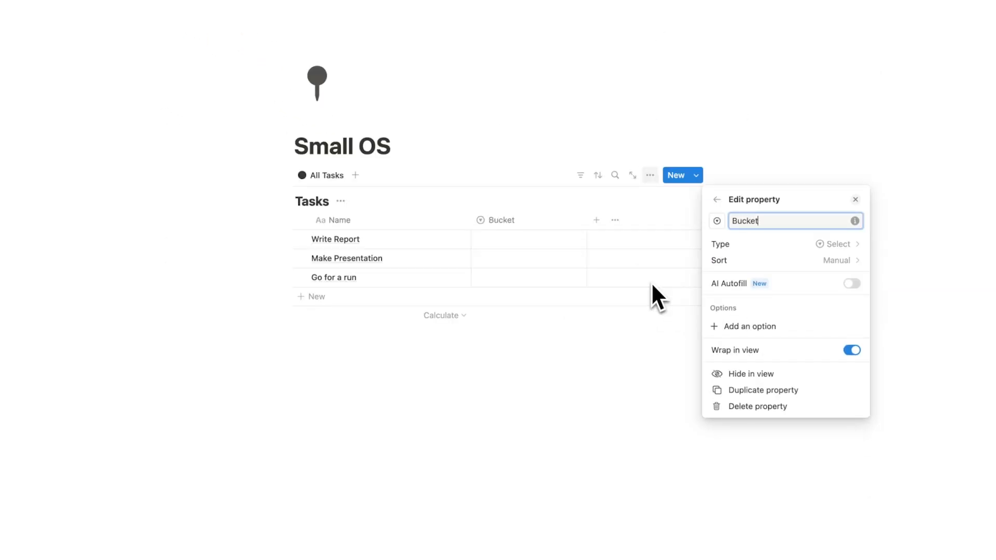
left_click(555, 335)
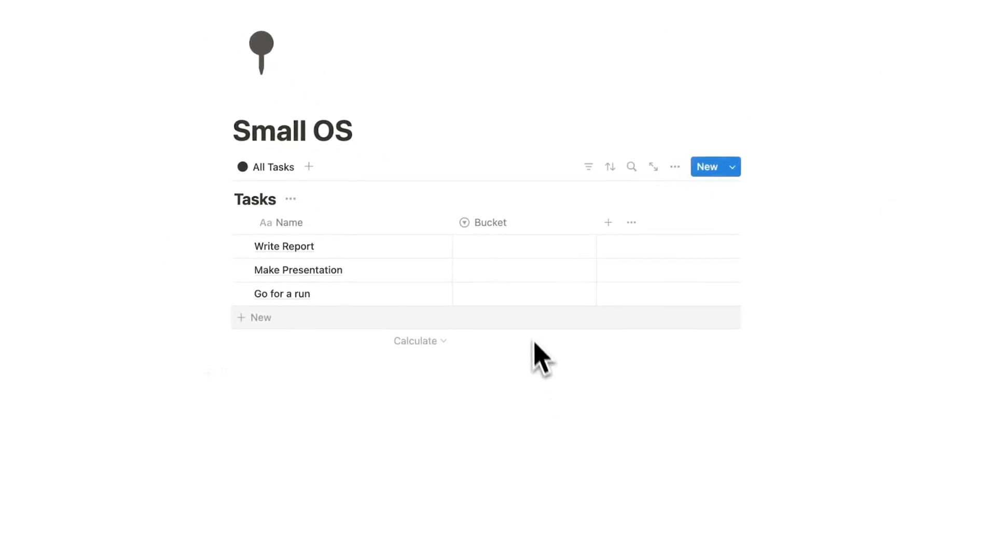
Step: Create a Work bucket option and assign it to the Write Report task
left_click(528, 247)
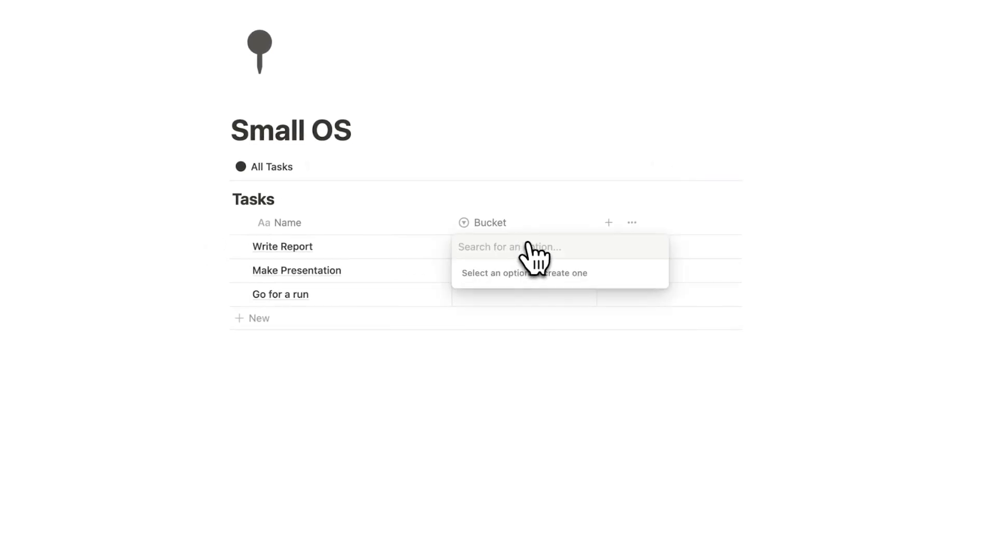
type("Work")
key("Return")
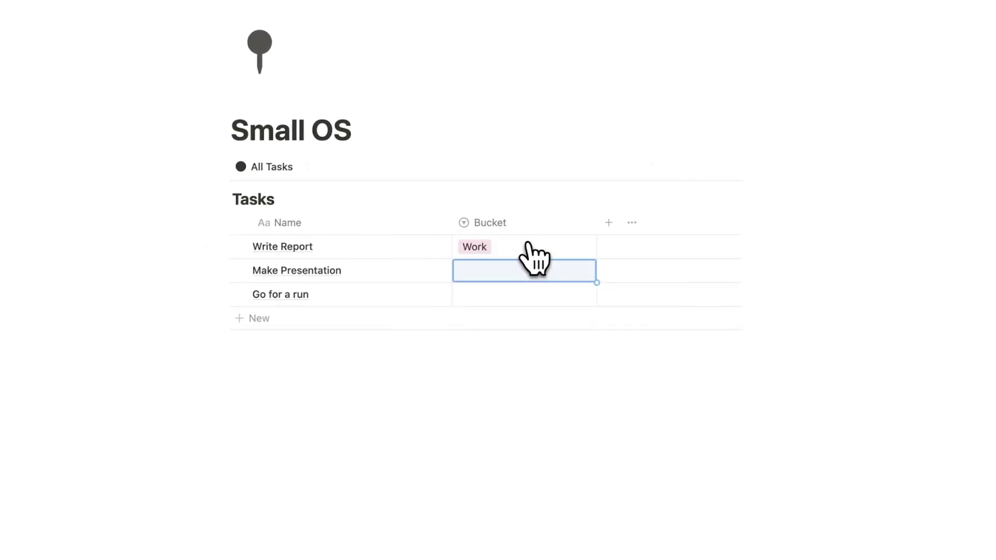
Step: Assign the Work bucket to Make Presentation, and create a Fitness bucket option for the Go for a run task
left_click(532, 264)
left_click(512, 322)
left_click(499, 303)
type("Fitness")
key("Return")
key("Escape")
key("Escape")
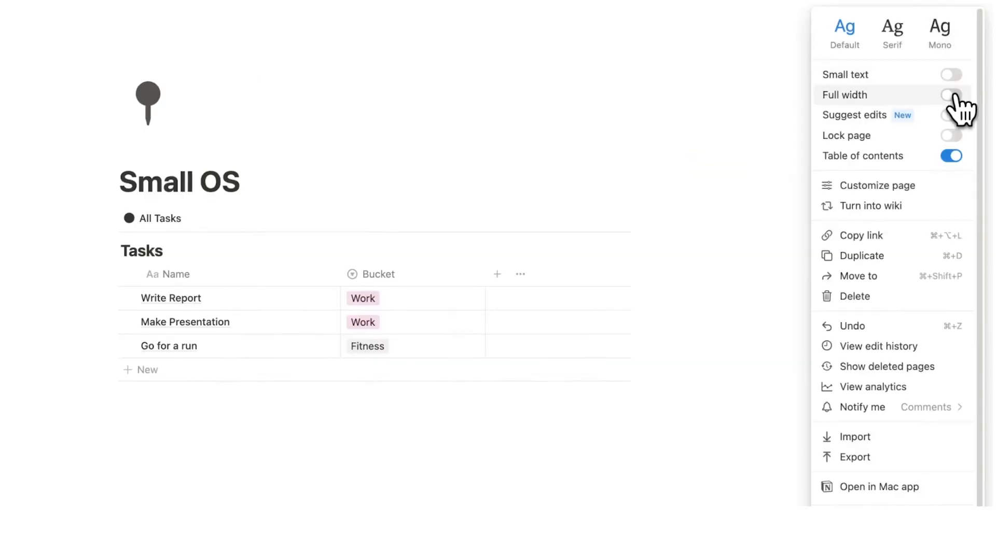
Step: Set the Small OS page to full width and duplicate the All Tasks view
left_click(951, 95)
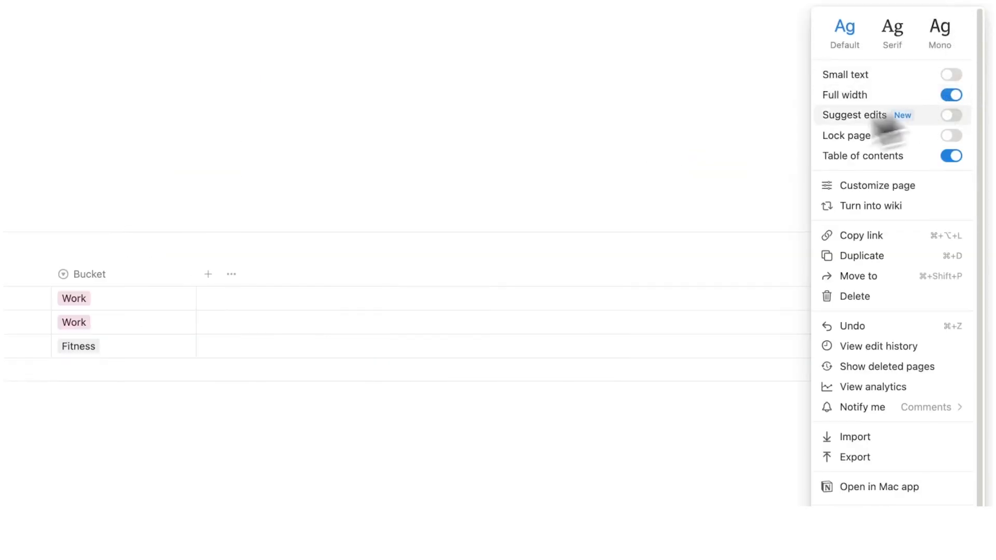
left_click(518, 201)
left_click(104, 177)
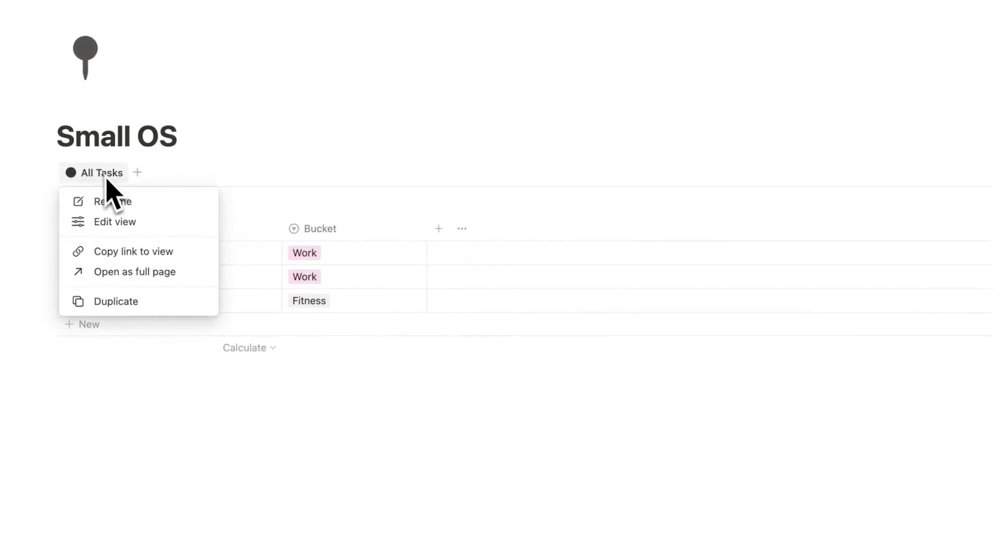
left_click(151, 303)
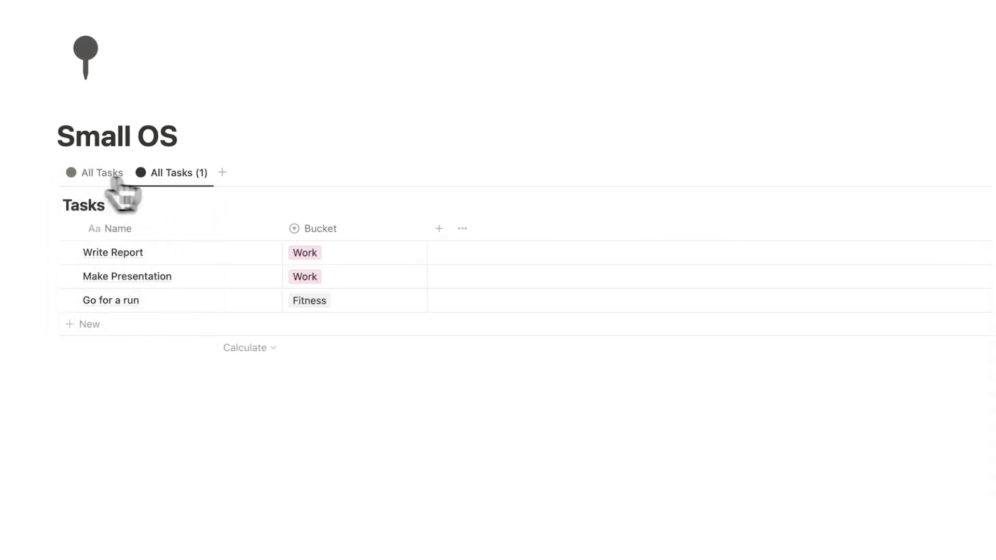
Step: Change the duplicated view's layout to Calendar and show the calendar as Week
left_click(871, 254)
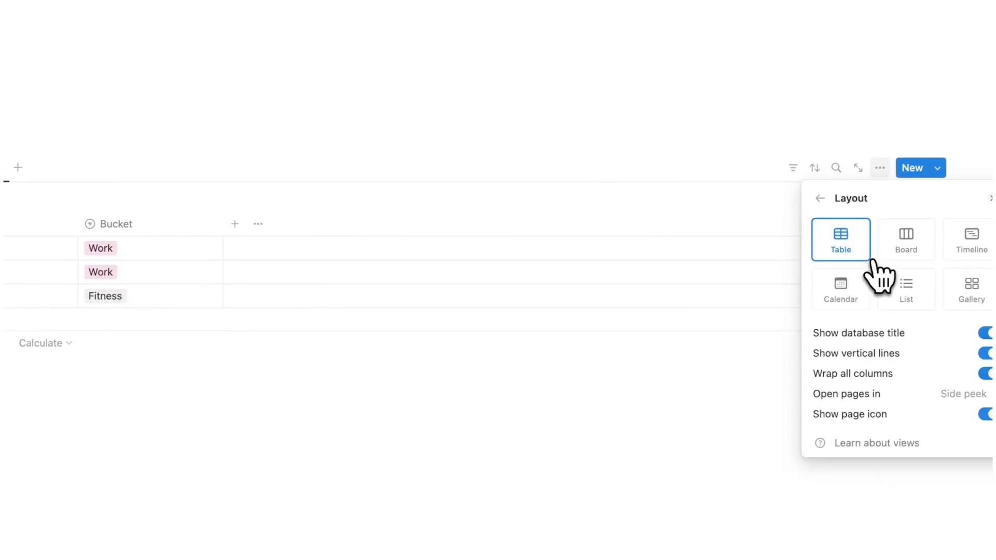
left_click(857, 295)
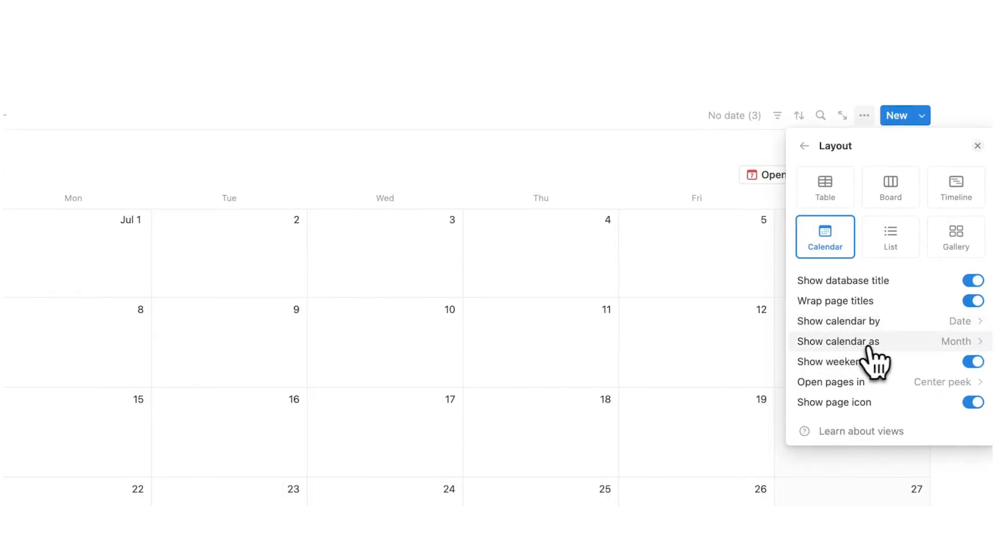
left_click(874, 345)
left_click(863, 386)
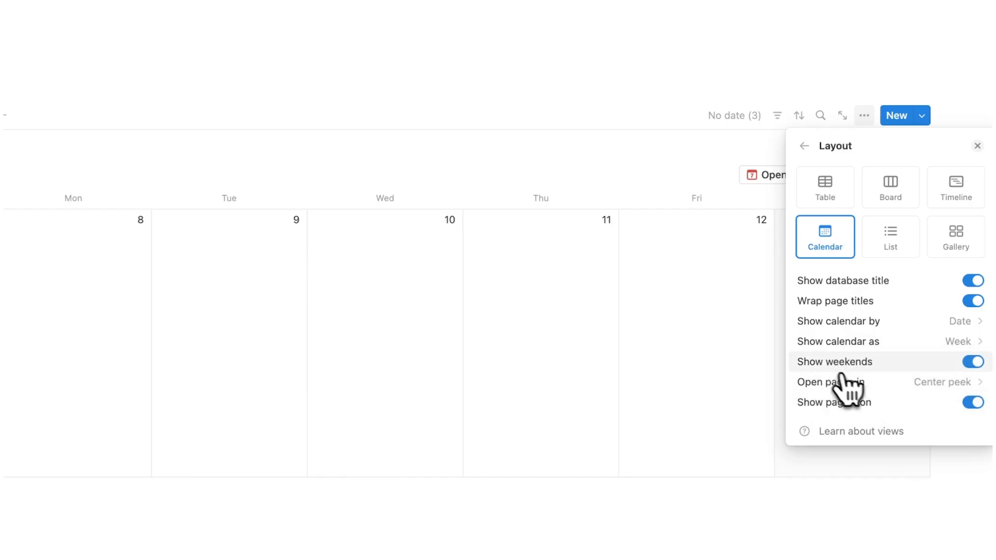
left_click(721, 358)
Step: Rename the duplicated calendar view Week and give it a calendar icon
left_click(139, 170)
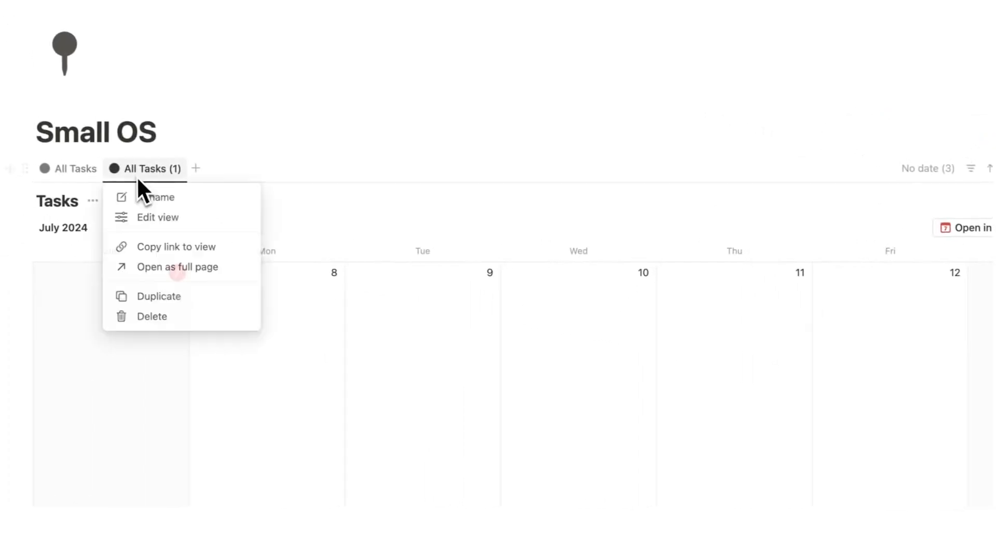
left_click(167, 217)
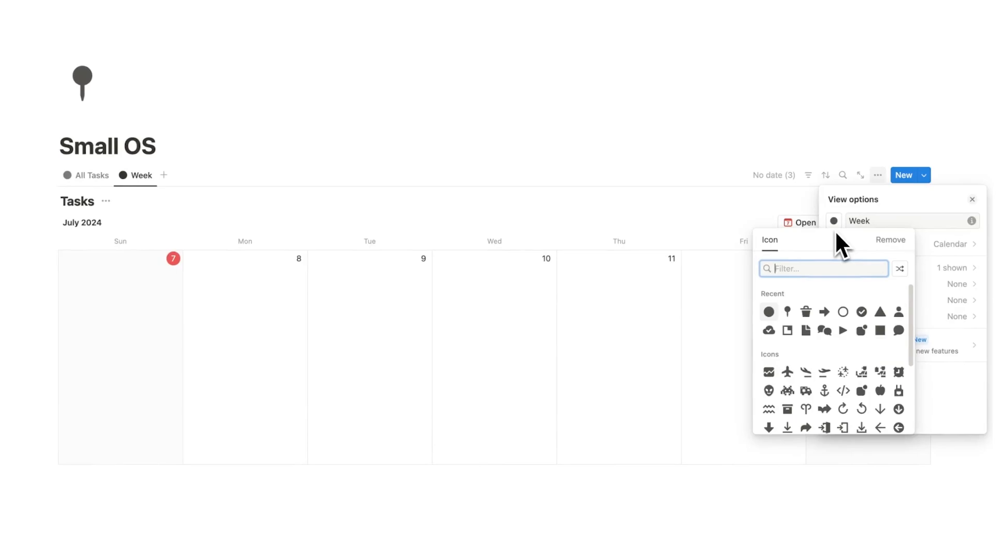
type("cal")
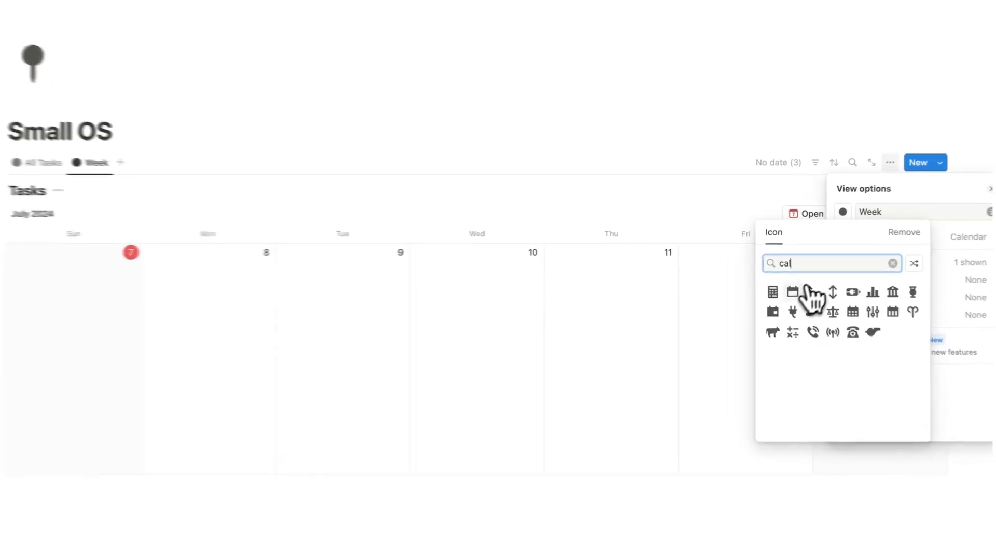
left_click(808, 288)
key("Escape")
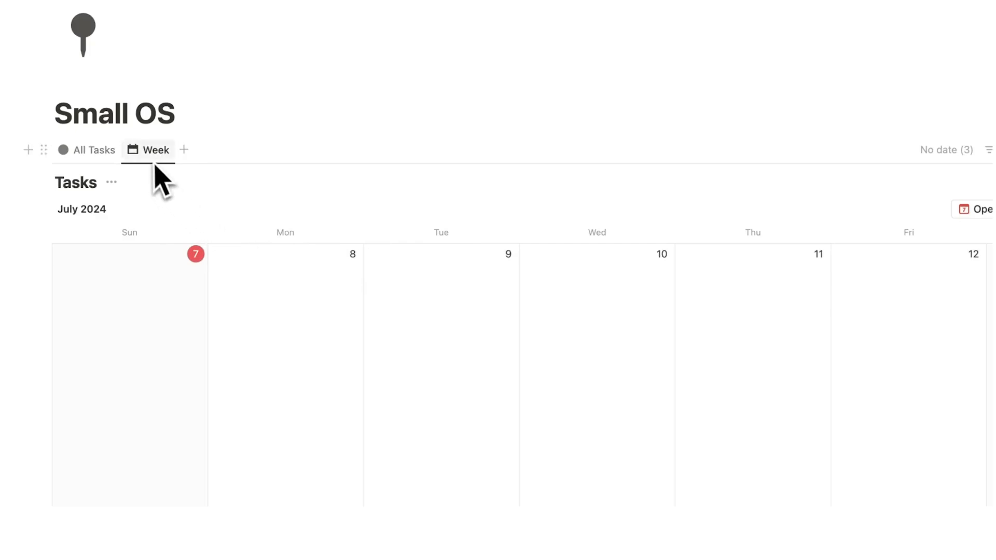
Step: In the All Tasks view, move the Date column in front of the Name column
left_click(78, 154)
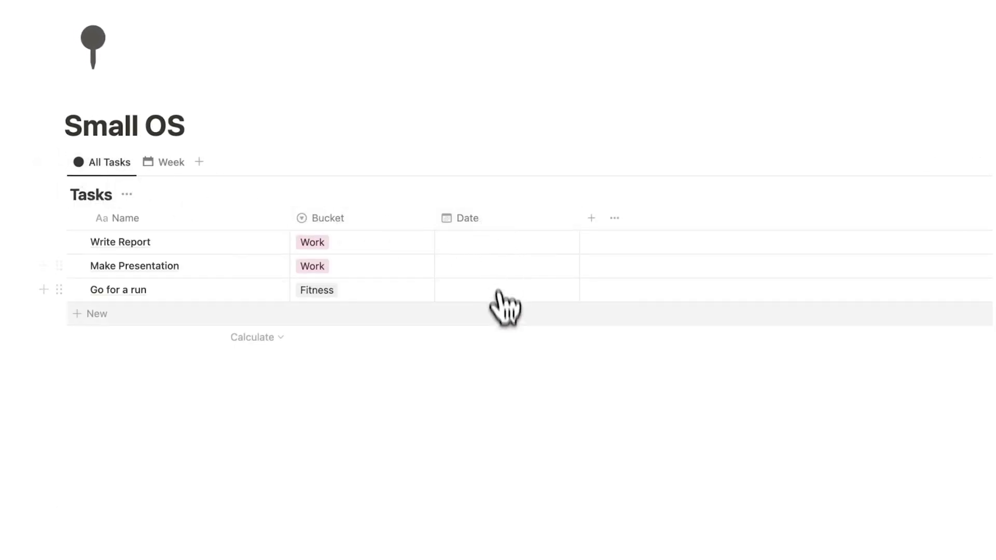
left_click_drag(505, 228, 444, 220)
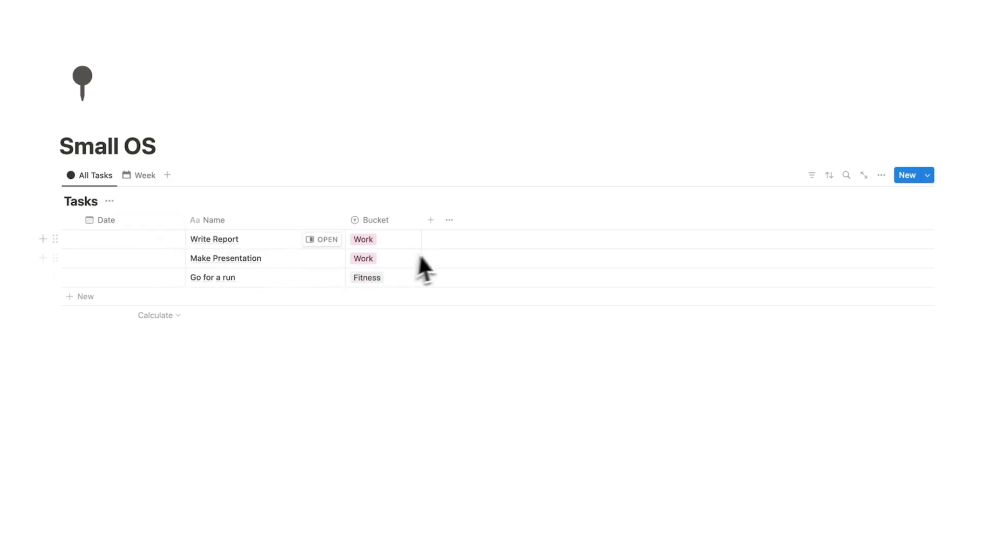
Step: Add a Checkbox property without a visible name to the Tasks table and place its column between Date and Name
left_click(431, 221)
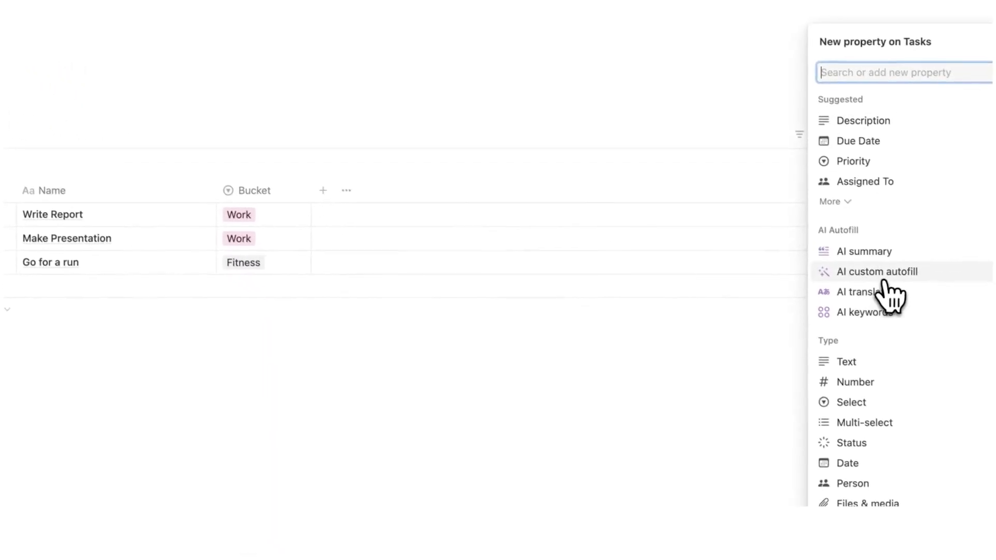
scroll(885, 288, "down", 4)
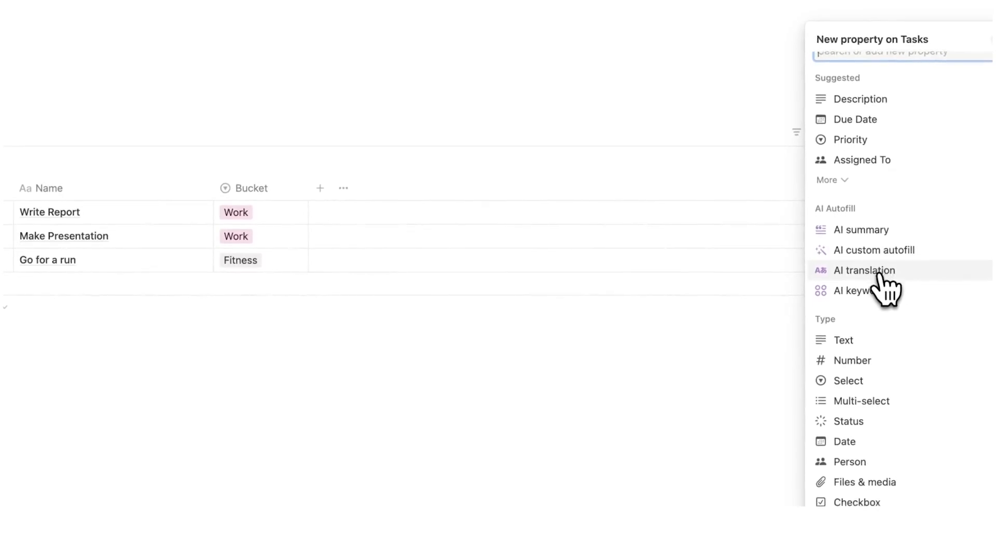
left_click(888, 397)
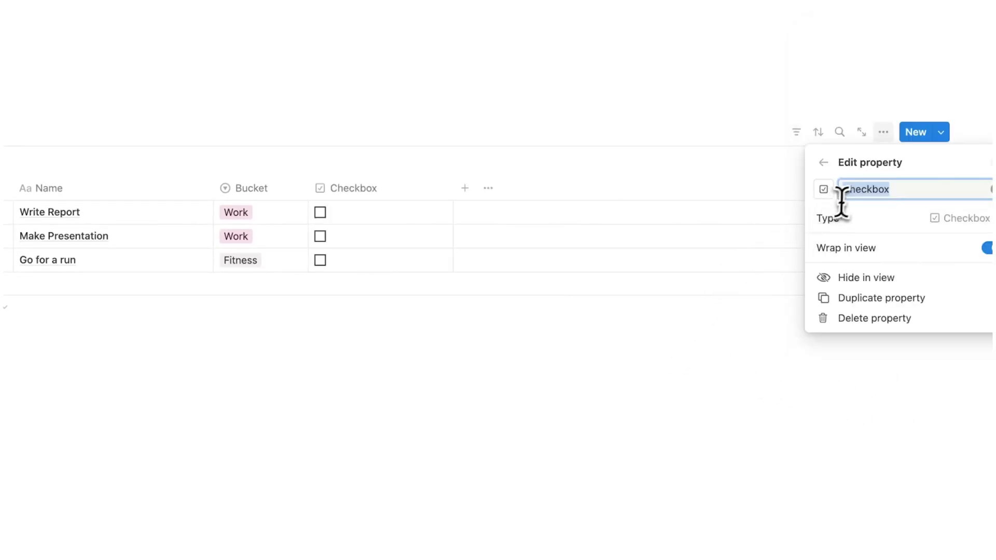
left_click(610, 332)
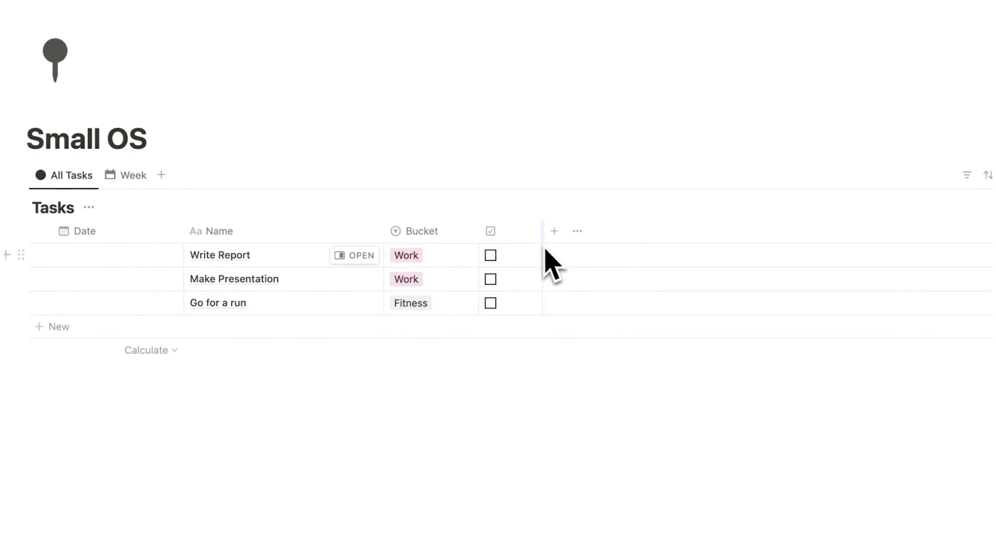
left_click_drag(490, 231, 213, 240)
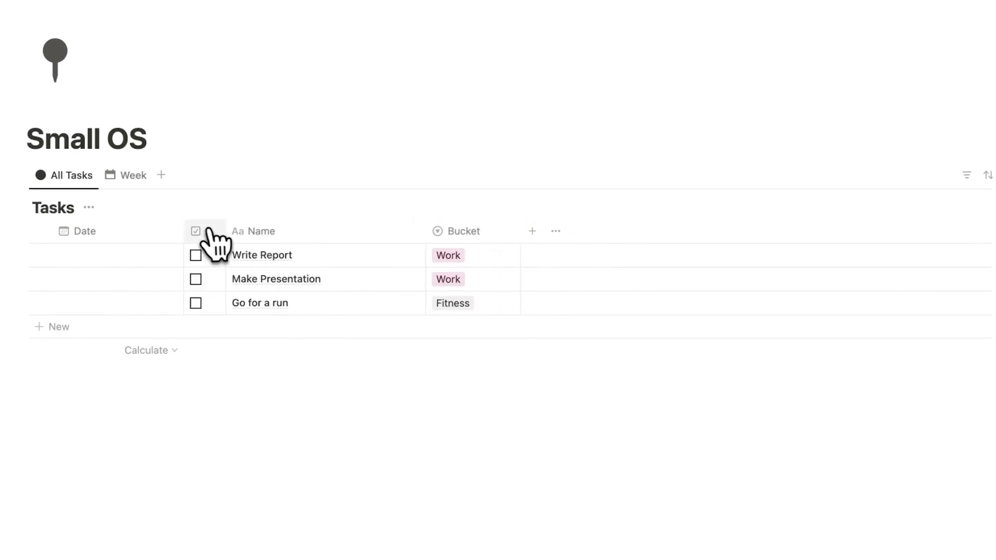
Step: Set the date of the Write Report task to July 7, 2024 and switch to the Week view
left_click(137, 239)
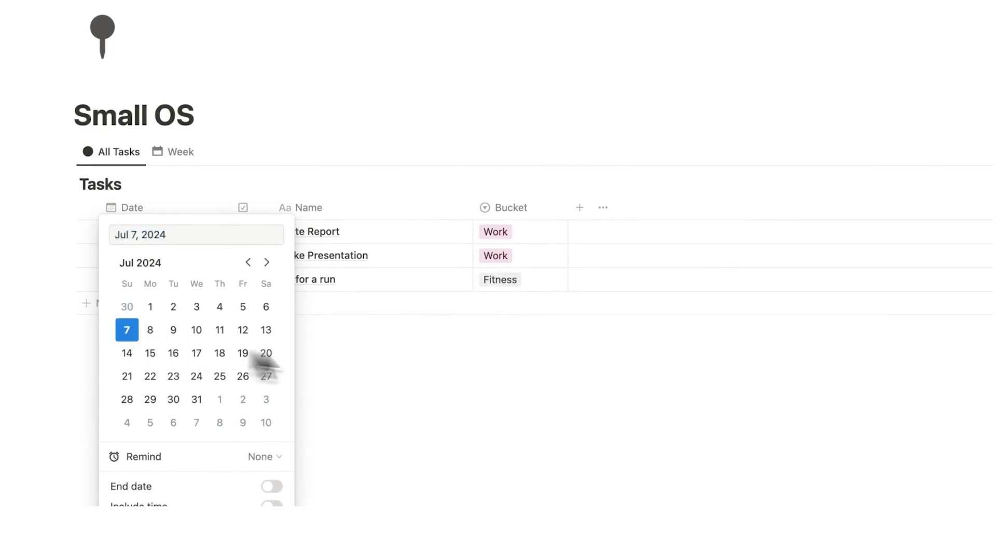
left_click(296, 263)
left_click(182, 153)
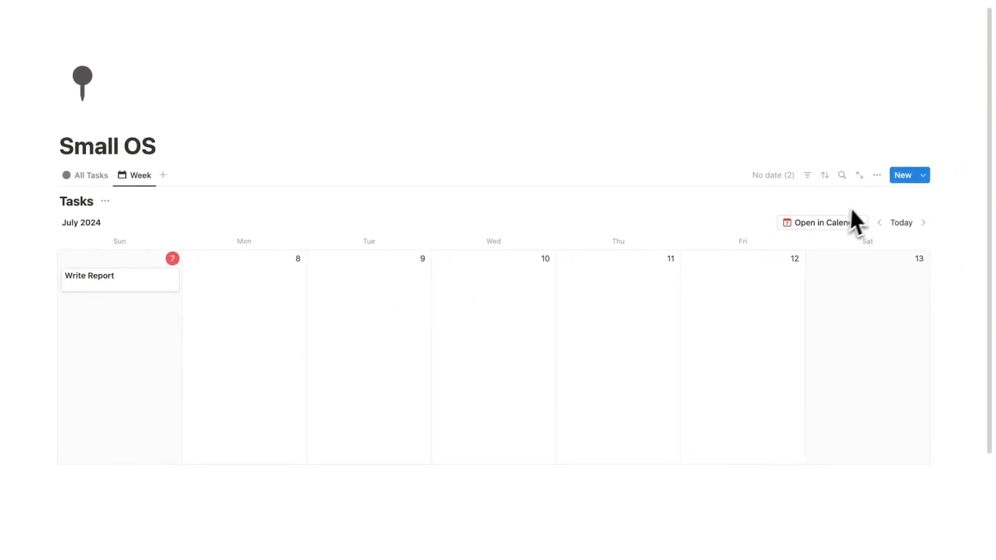
Step: Show the checkbox and Bucket properties on the Week calendar's cards, with Bucket placed above the checkbox
left_click(876, 178)
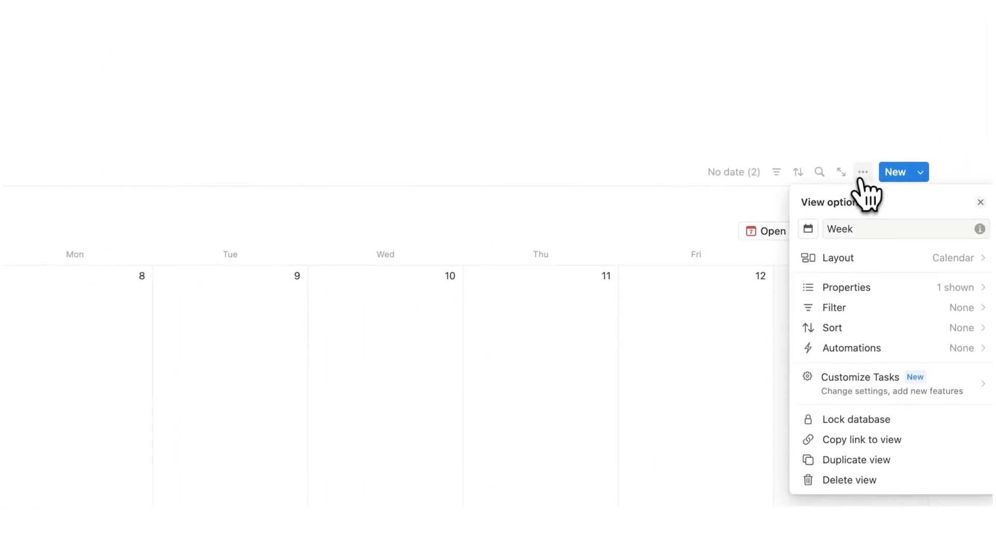
left_click(883, 287)
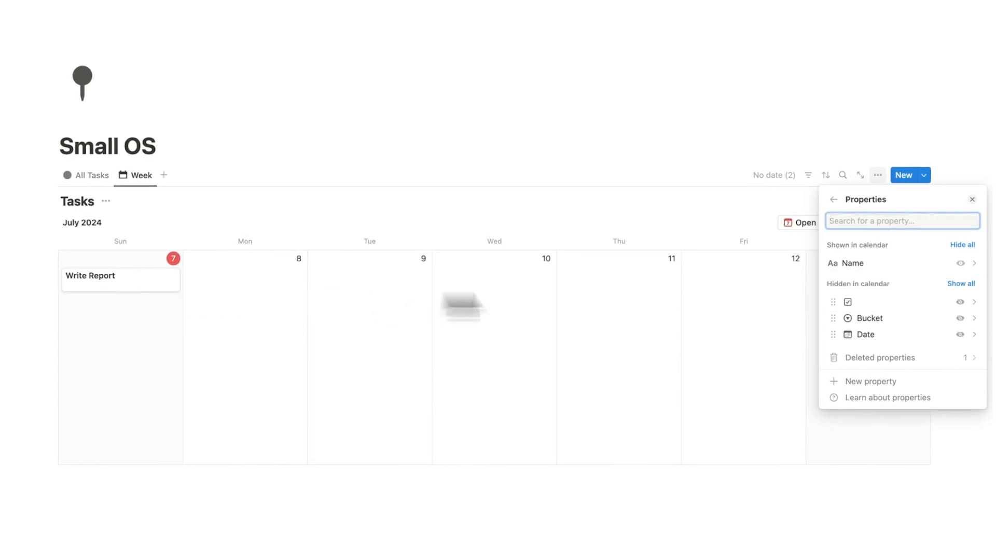
left_click(960, 301)
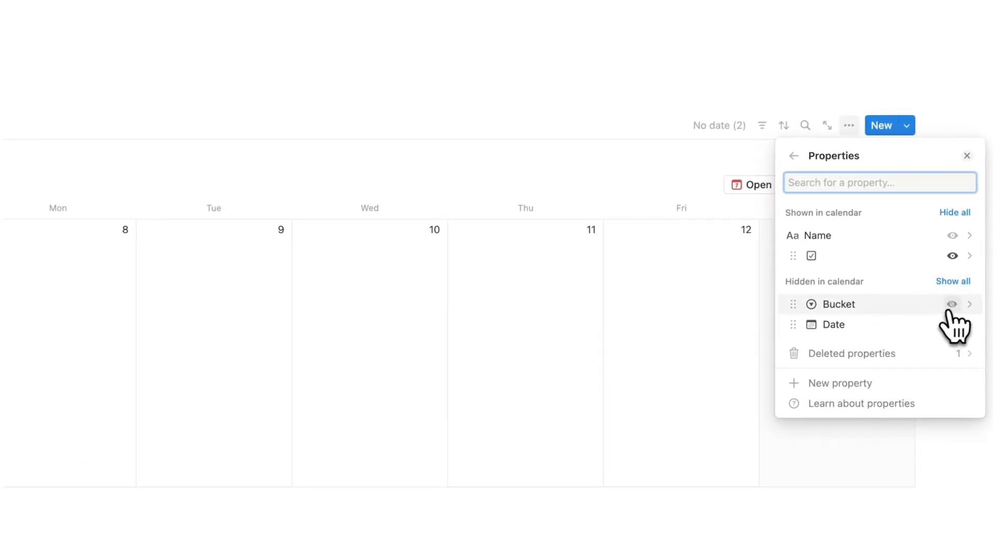
left_click(952, 305)
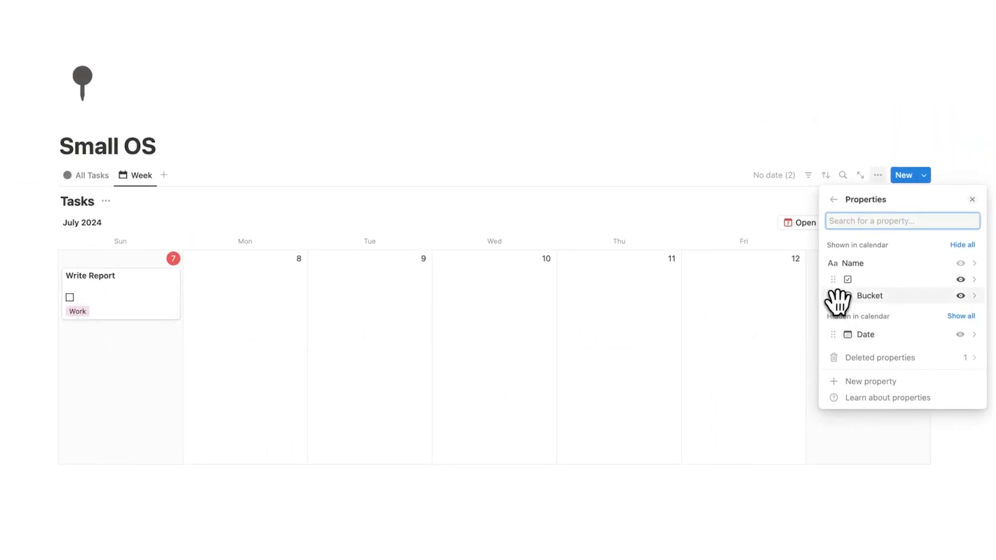
left_click_drag(833, 296, 833, 279)
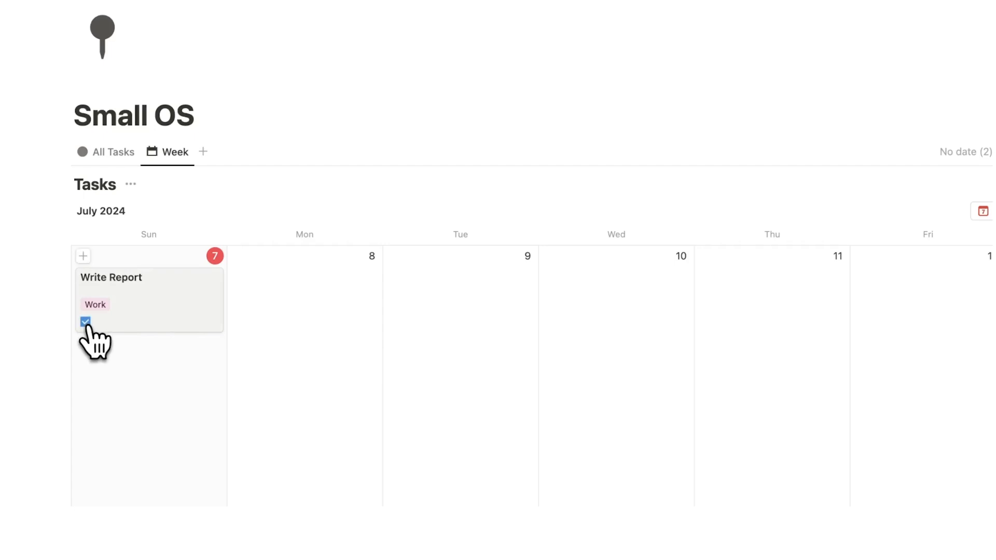
Step: Filter the All Tasks view by the checkbox property so only Unchecked tasks are listed
left_click(118, 154)
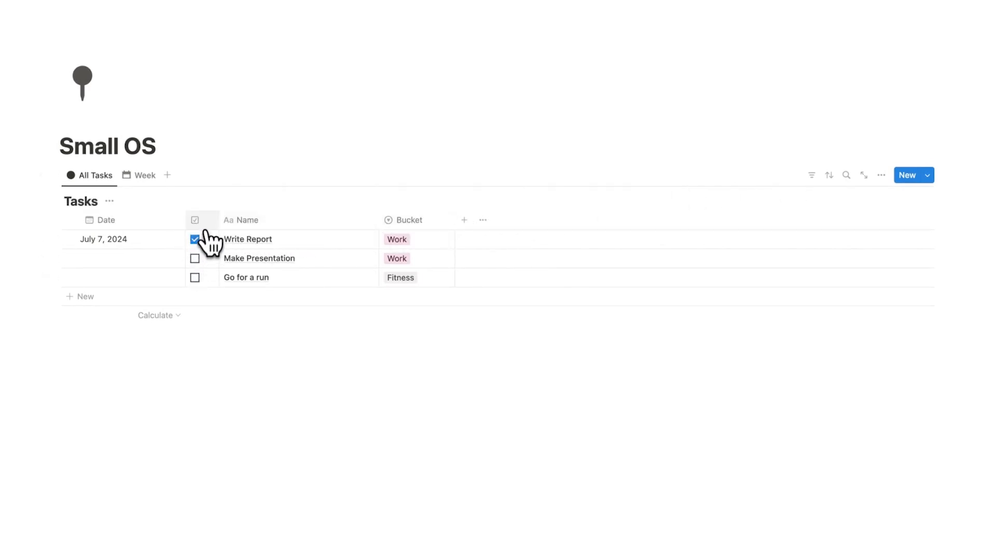
left_click(811, 176)
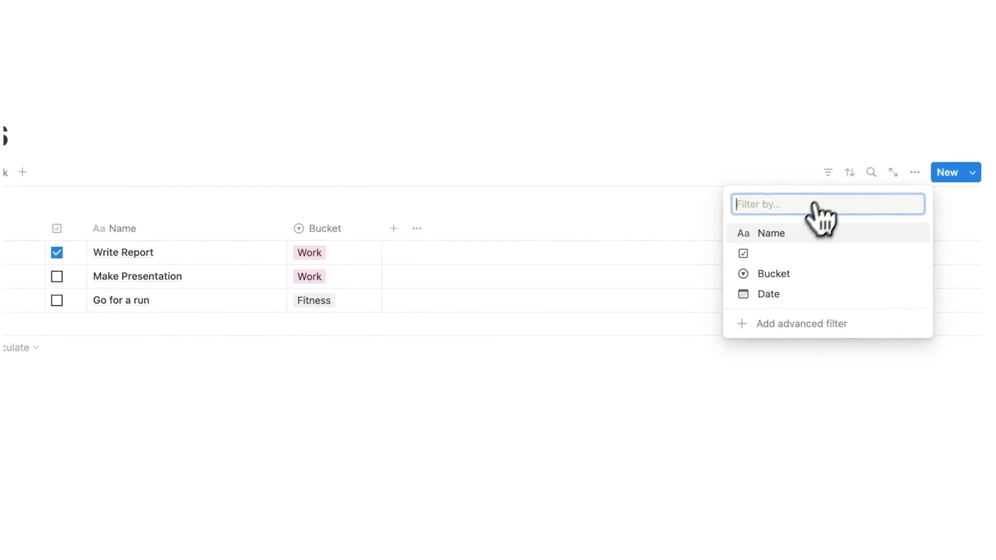
left_click(769, 255)
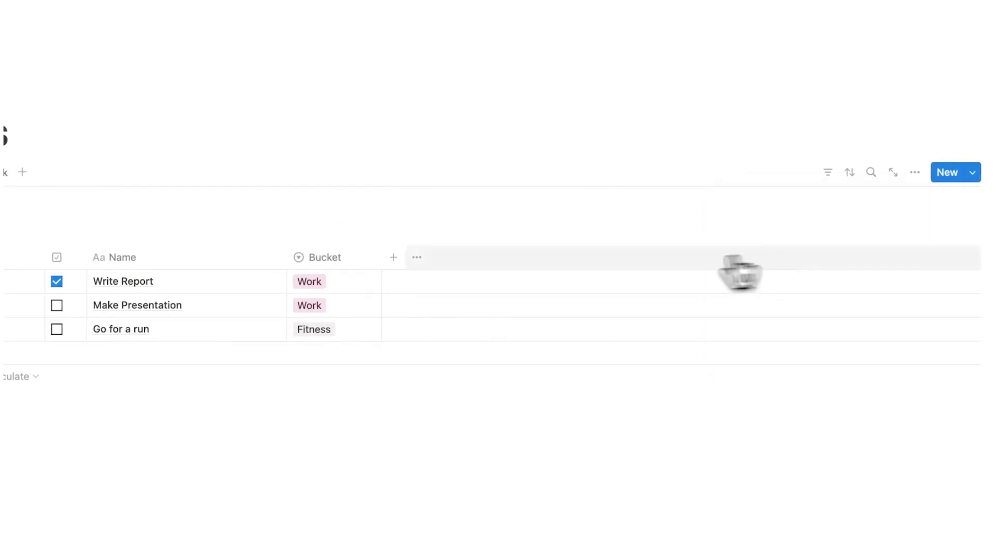
left_click(143, 262)
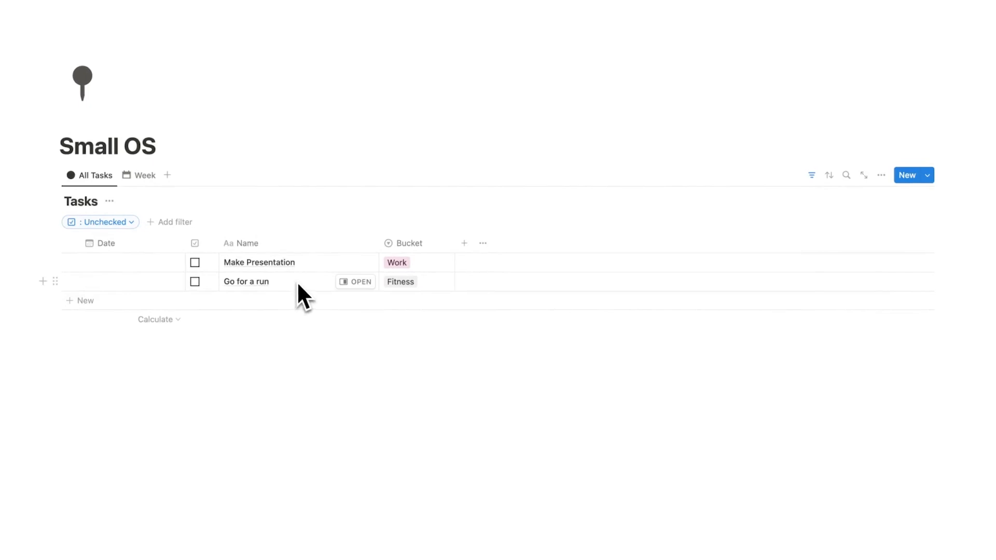
Step: Set the date of the Make Presentation task to July 9, 2024 and check it in the Week view
left_click(155, 263)
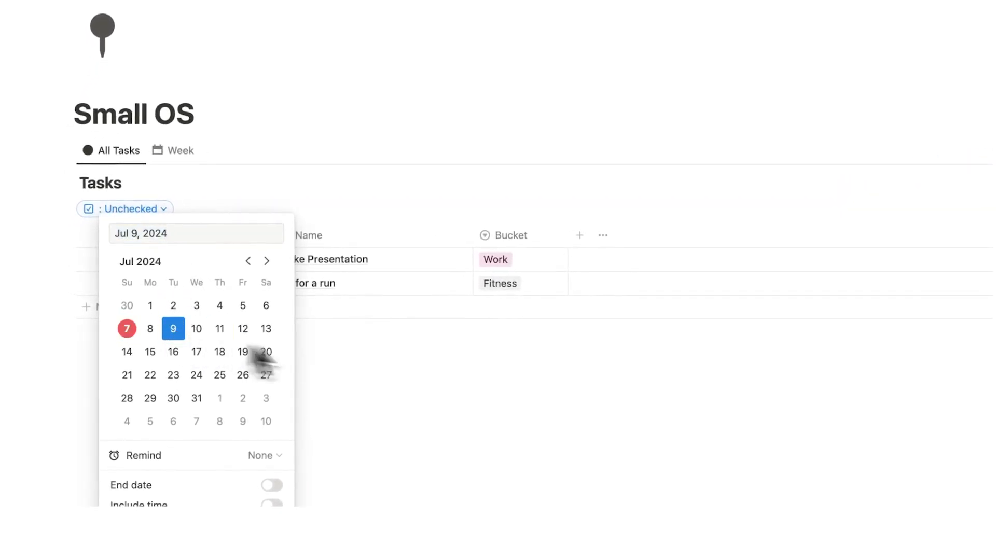
left_click(426, 372)
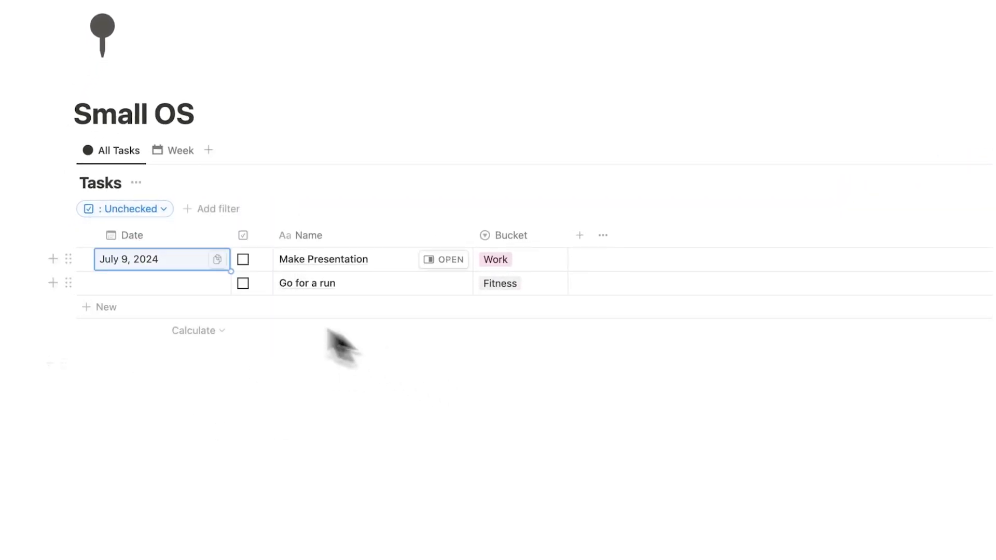
left_click(389, 374)
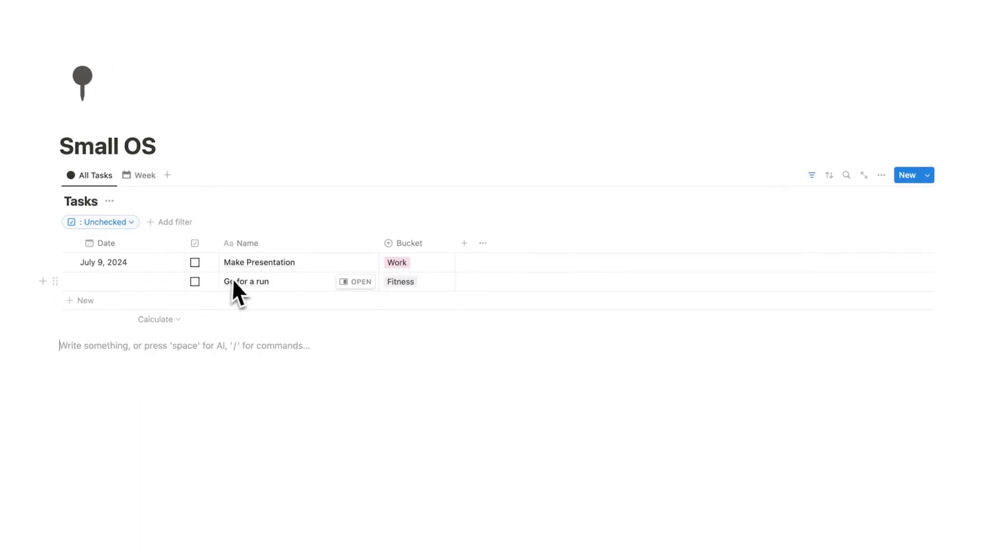
left_click(143, 175)
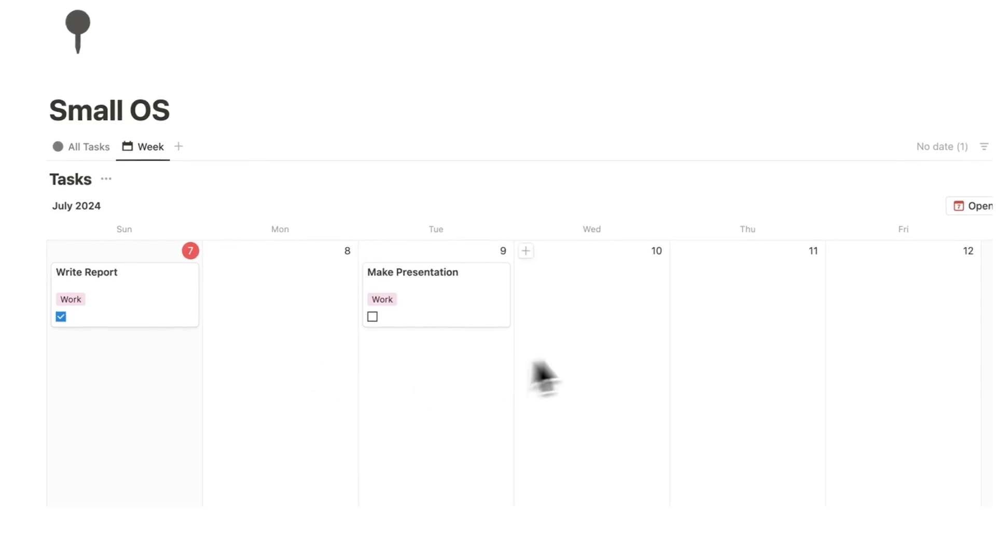
Step: Duplicate the All Tasks view, name the copy No Date Tasks and give it the hollow circle icon
left_click(101, 147)
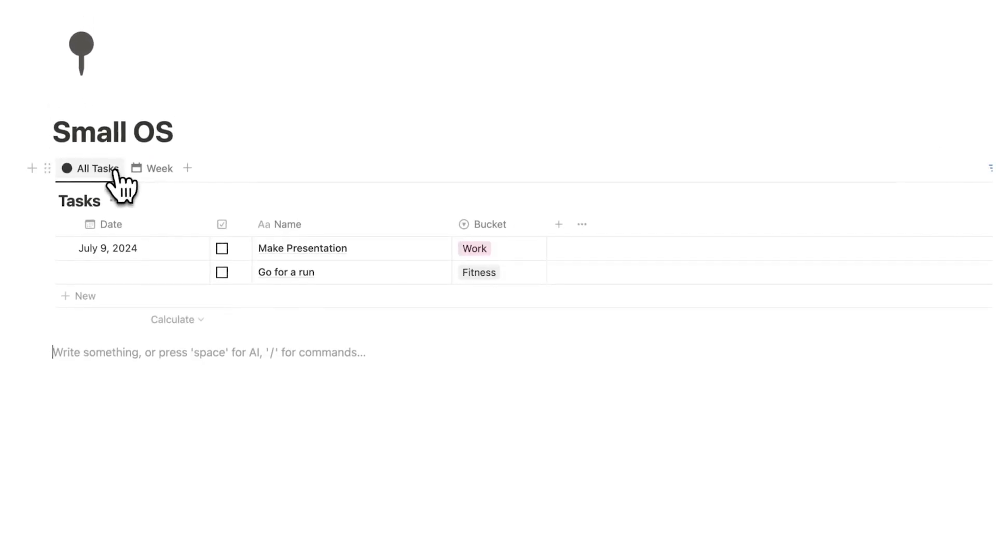
left_click(104, 171)
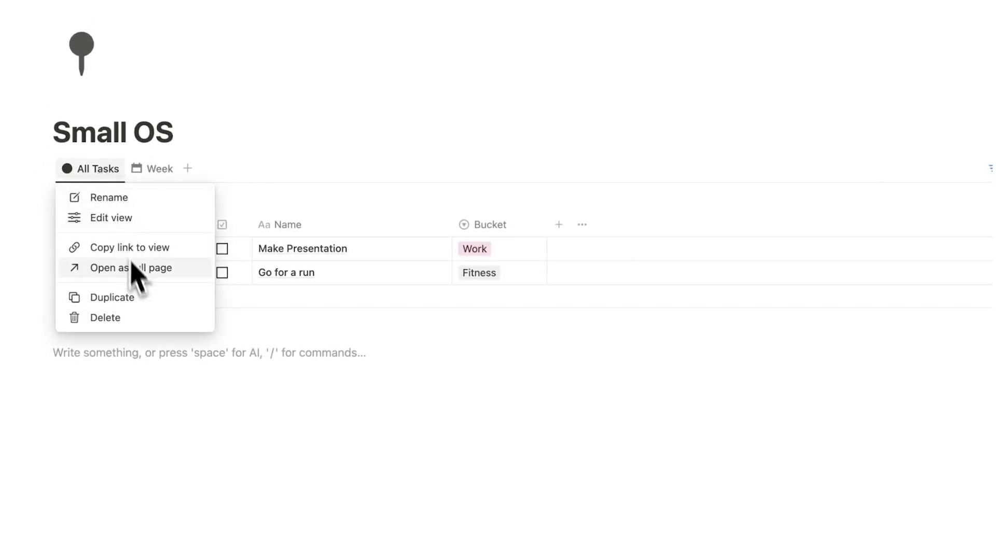
left_click(136, 299)
type("No Date Tasks")
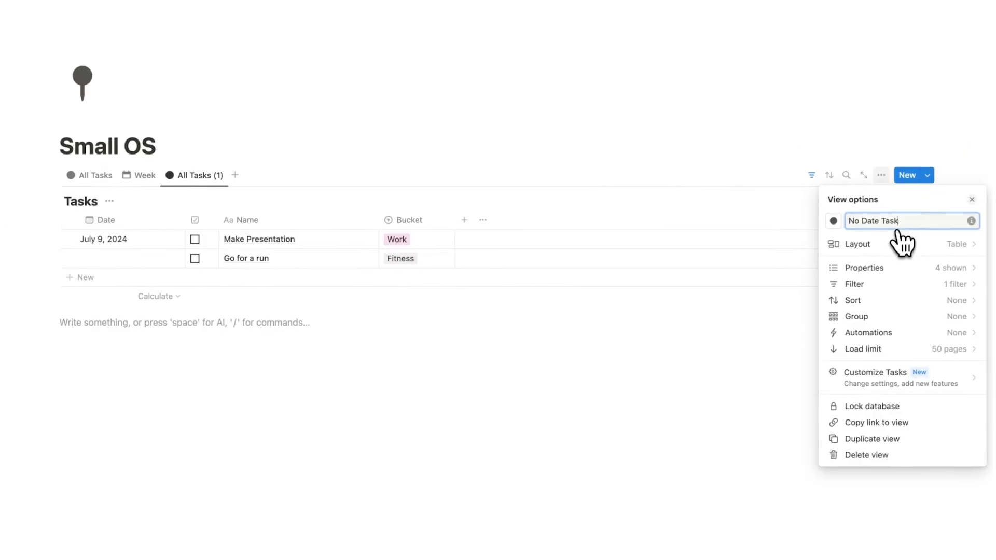
left_click(833, 221)
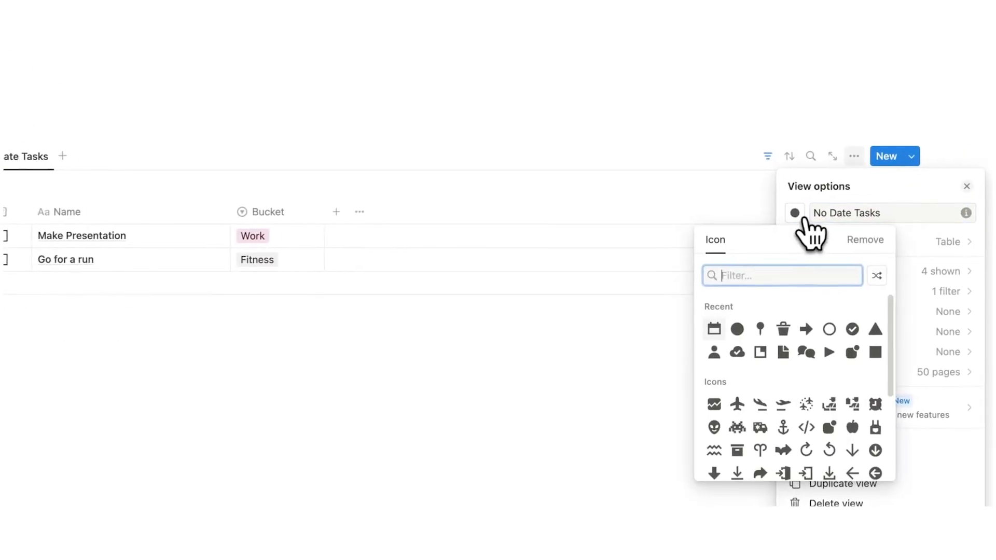
left_click(829, 330)
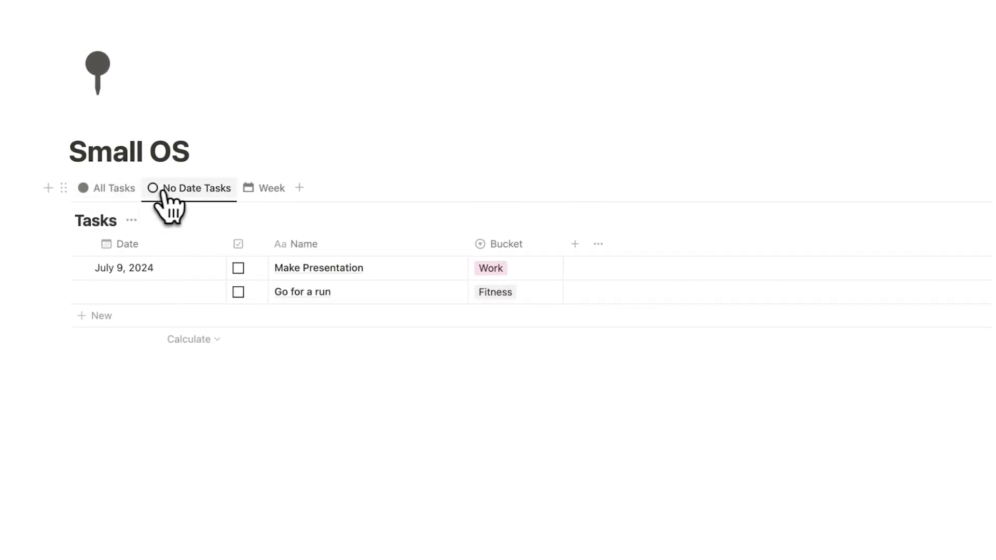
Step: Filter the No Date Tasks view to tasks whose Date is empty, and compare it with All Tasks
left_click(888, 185)
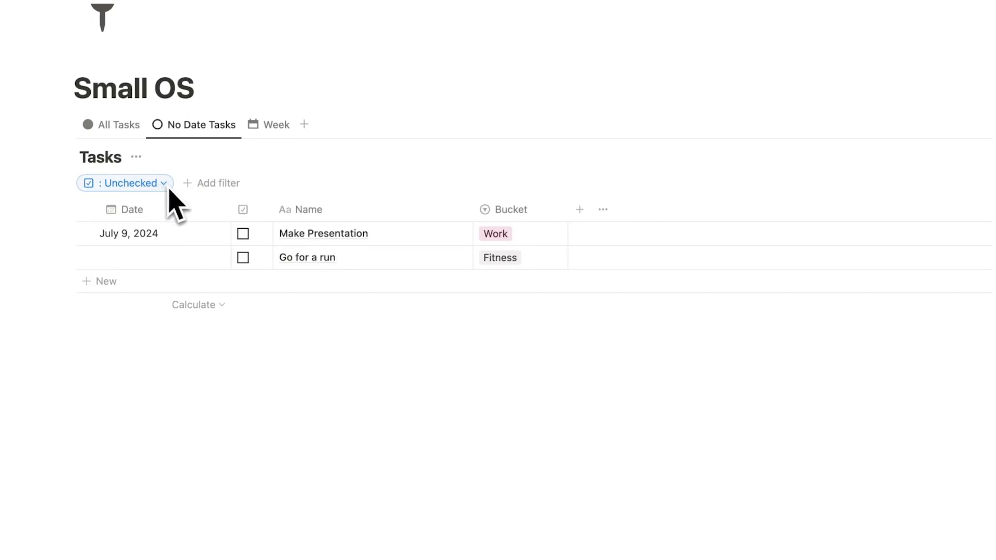
left_click(203, 193)
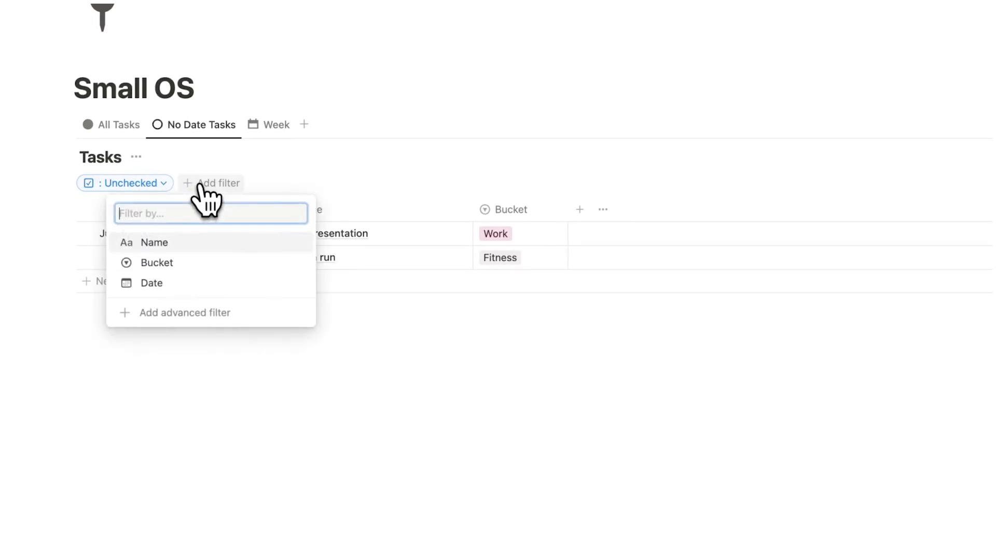
left_click(197, 296)
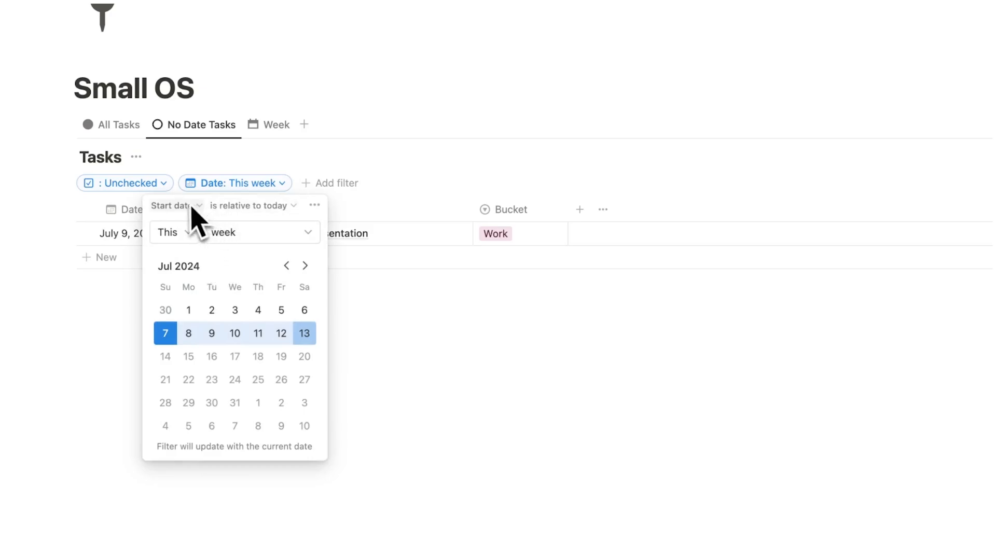
left_click(240, 207)
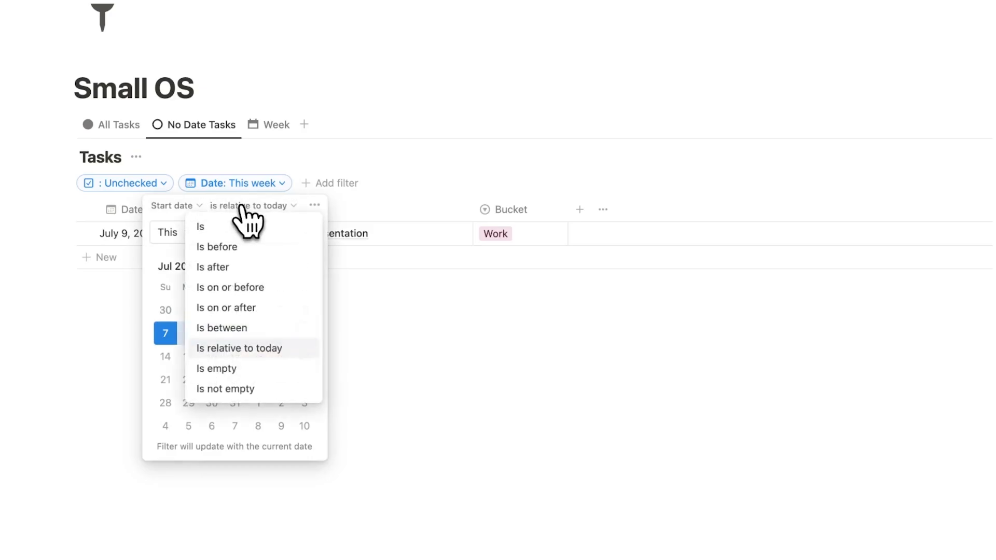
left_click(238, 368)
left_click(127, 126)
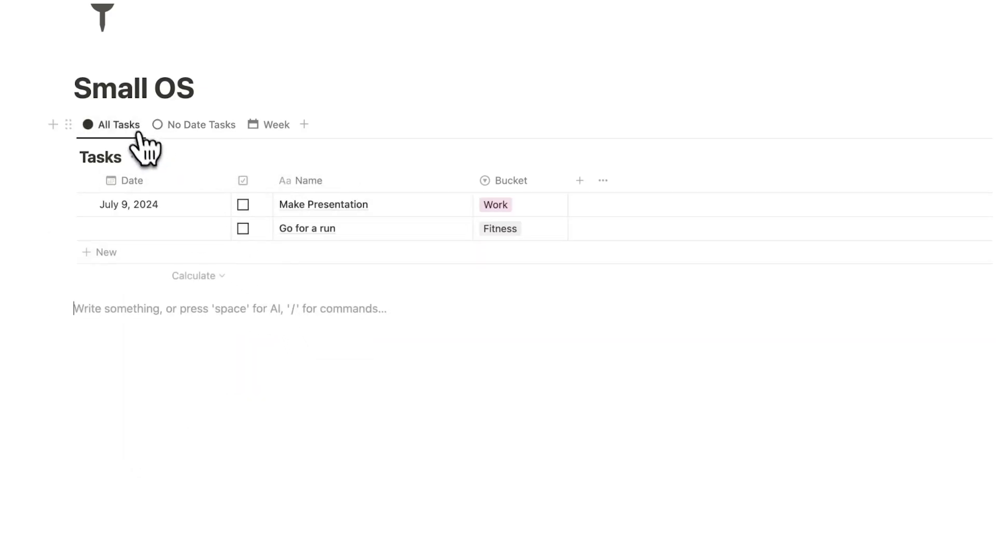
left_click(201, 126)
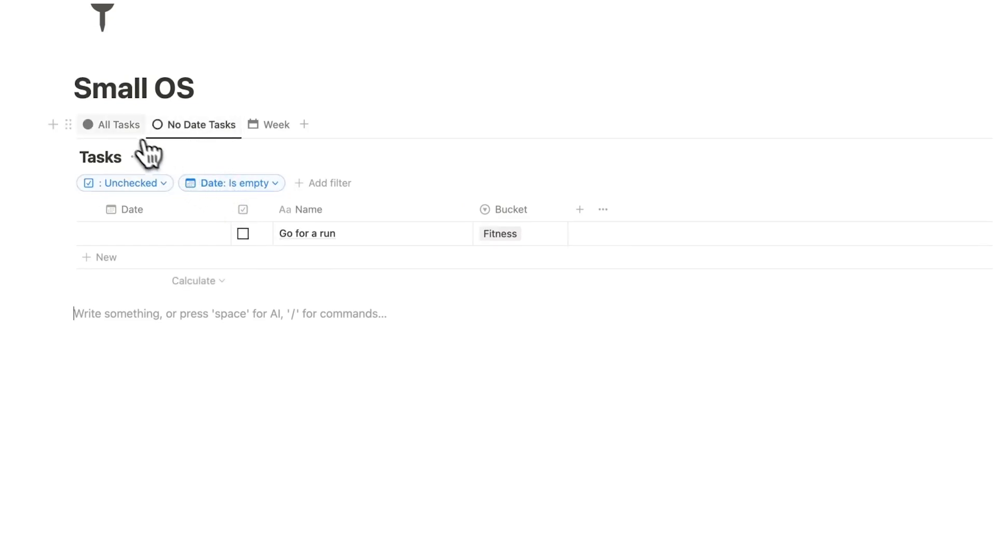
Step: Clear the date of the Make Presentation task in All Tasks and check it in the No Date Tasks view
left_click(129, 125)
left_click(154, 203)
scroll(193, 407, "down", 1)
left_click(182, 519)
left_click(334, 340)
scroll(242, 169, "up", 1)
left_click(205, 152)
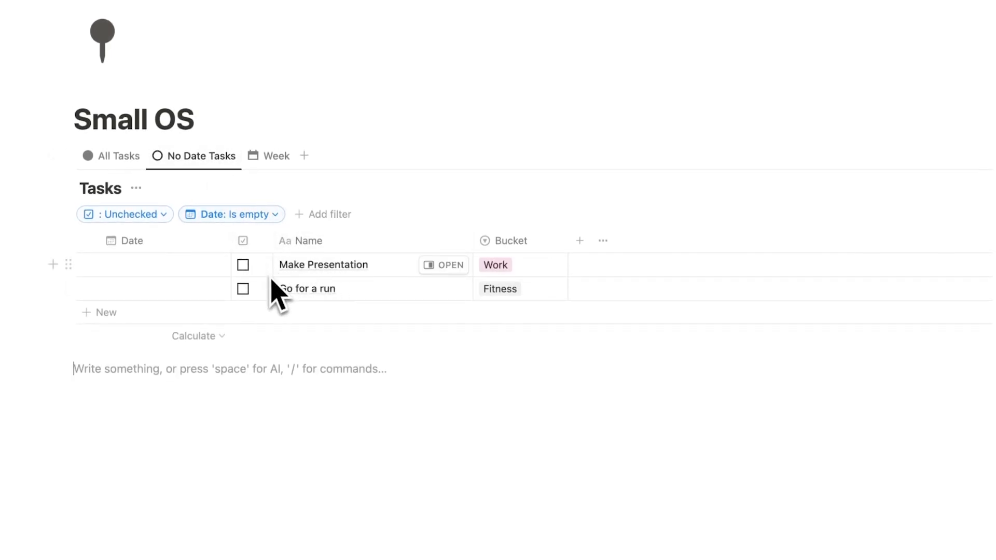
Step: From the No Date Tasks view, set the Make Presentation task's date to July 7, 2024 and check it in the Week view
left_click(122, 156)
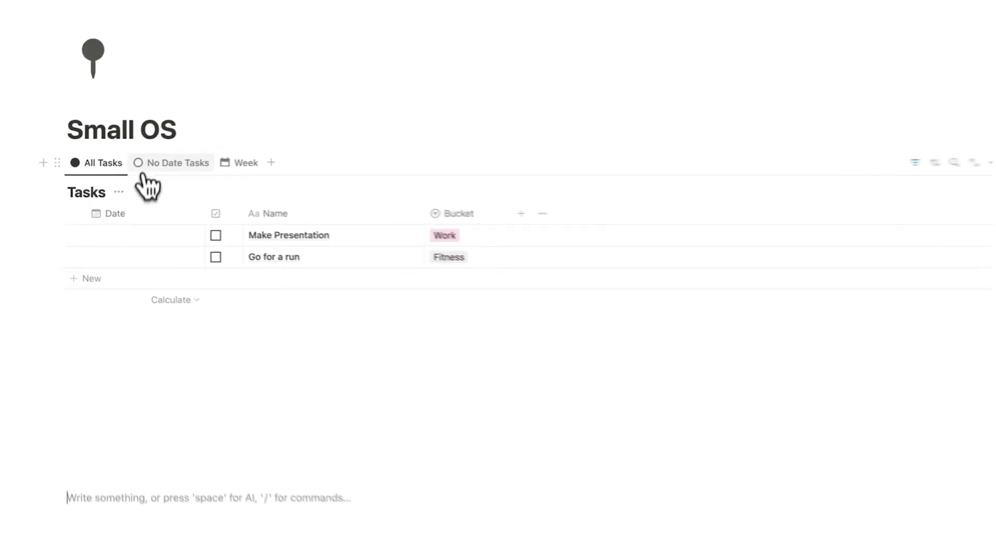
left_click(168, 156)
left_click(155, 260)
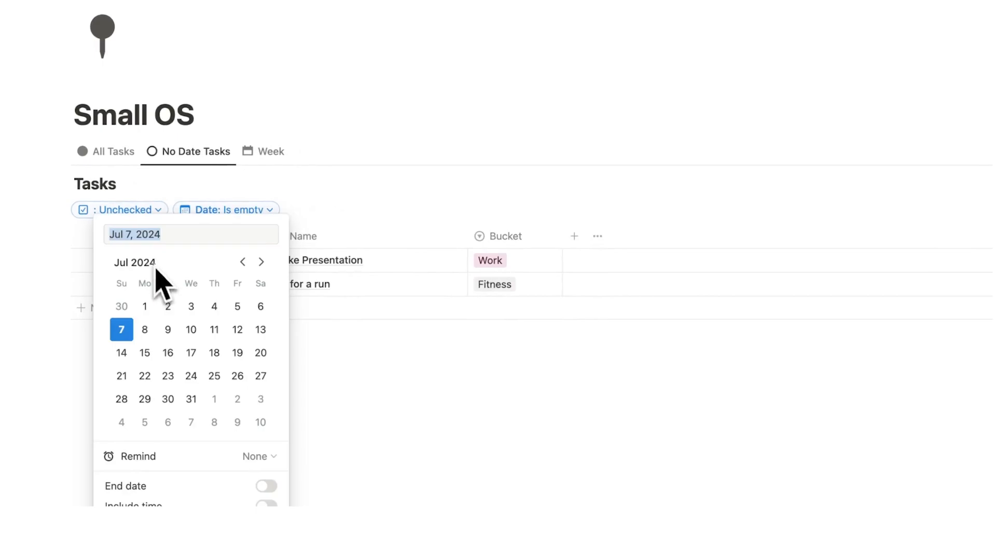
left_click(145, 329)
left_click(363, 356)
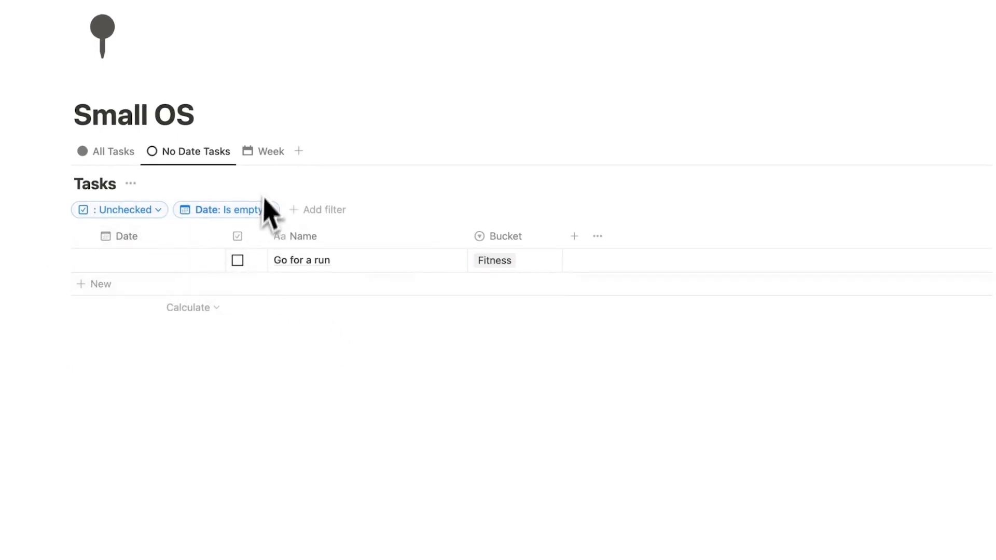
left_click(270, 155)
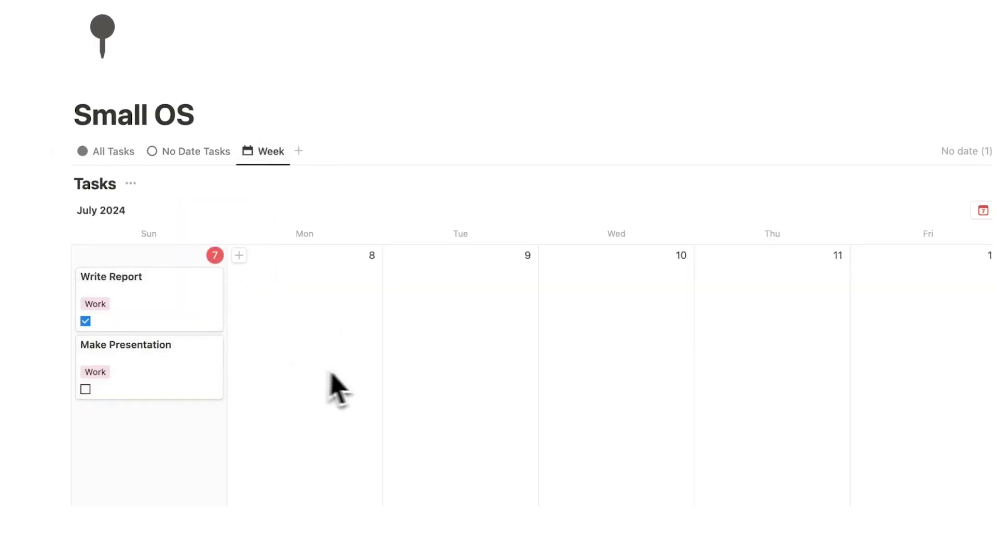
Step: Duplicate the All Tasks view, name the copy Bucket and give it the solid square icon
left_click(127, 152)
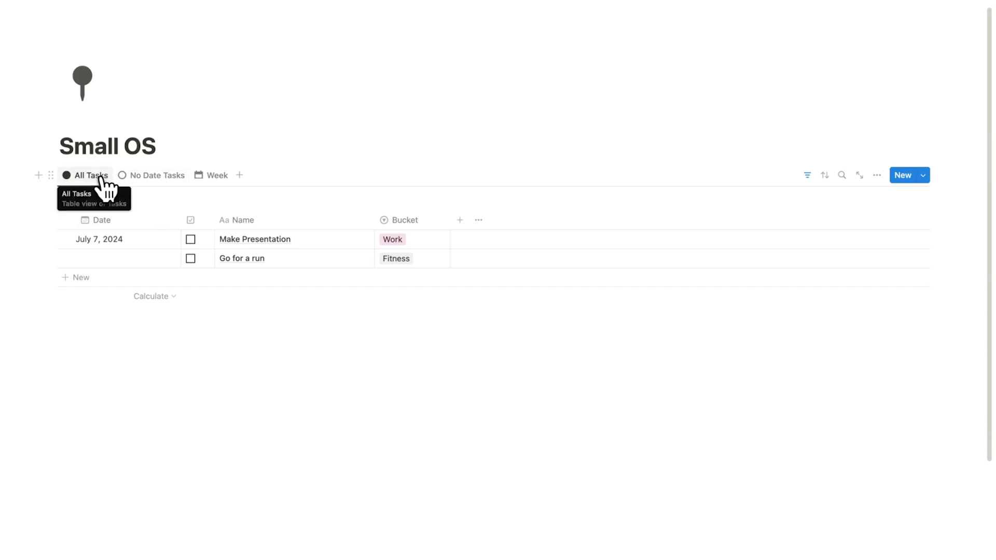
left_click(101, 176)
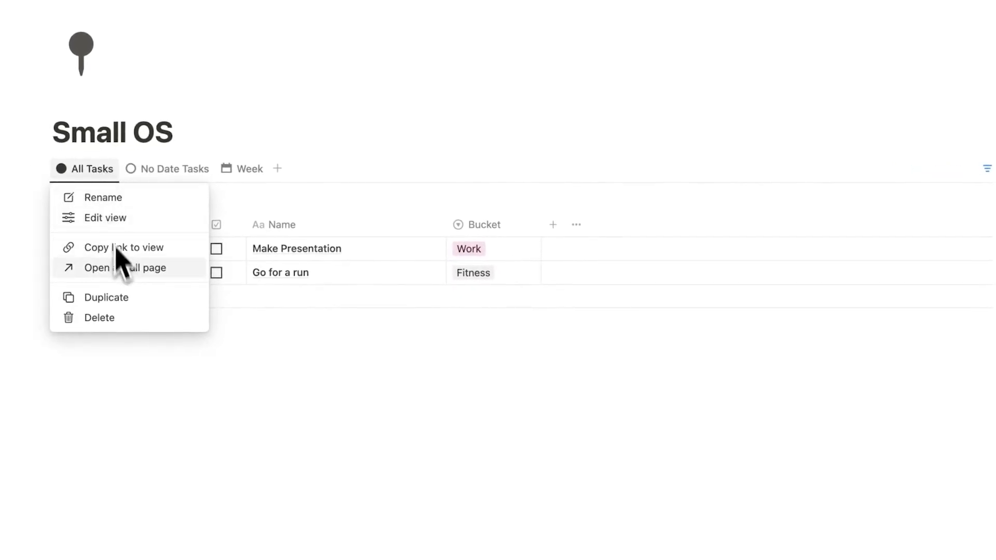
left_click(127, 299)
type("Bucke")
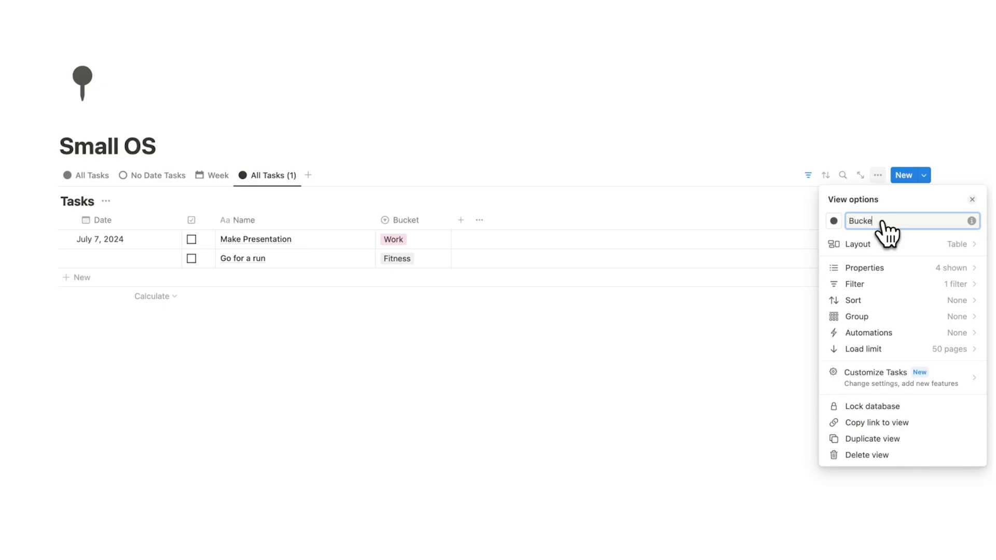
type("t")
left_click(833, 221)
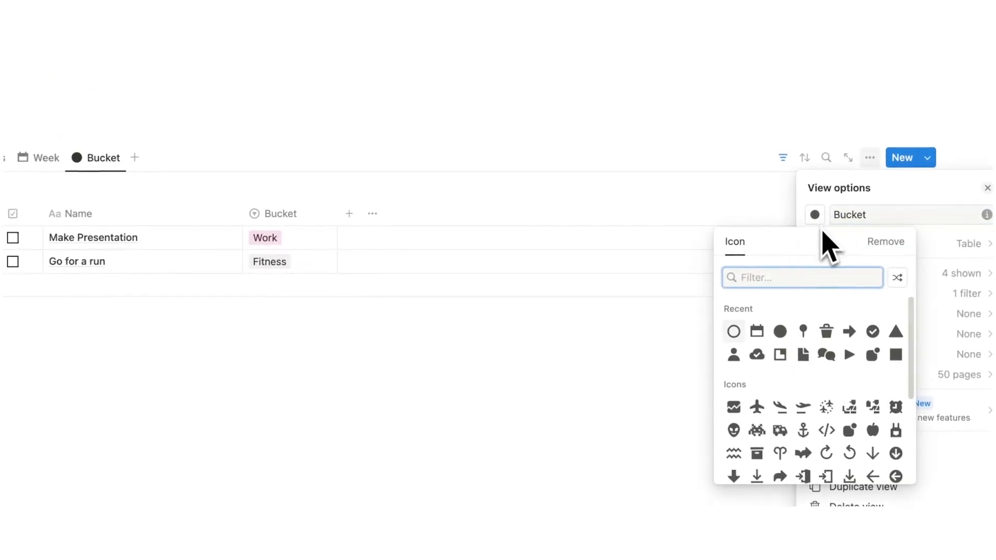
left_click(896, 355)
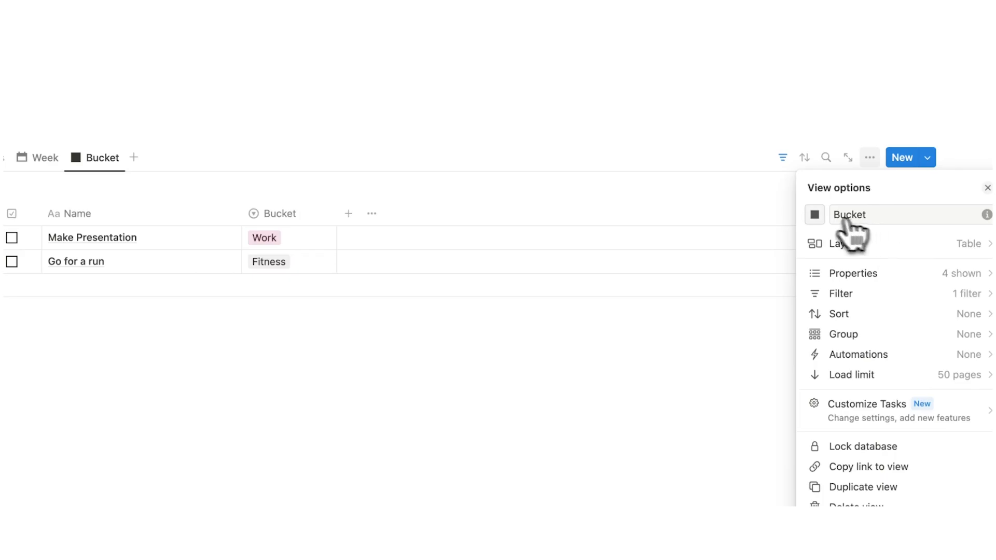
left_click(717, 155)
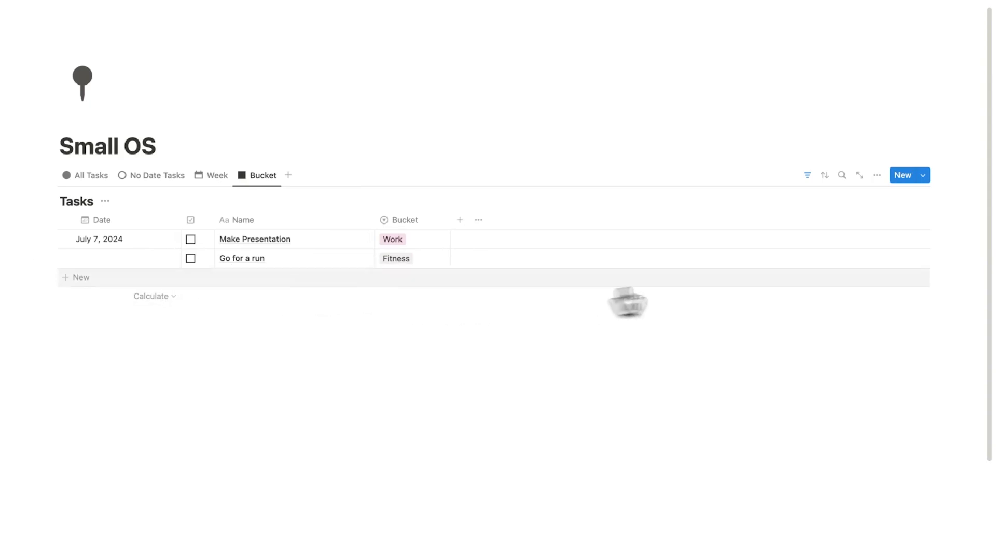
Step: Group the Bucket view by the Bucket property and collapse the Fitness and Work groups
left_click(877, 175)
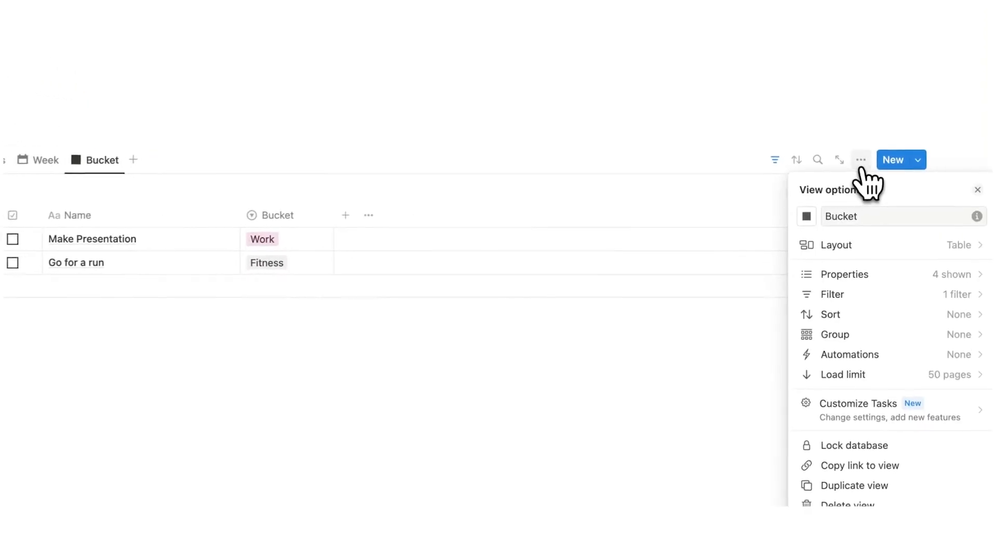
left_click(861, 334)
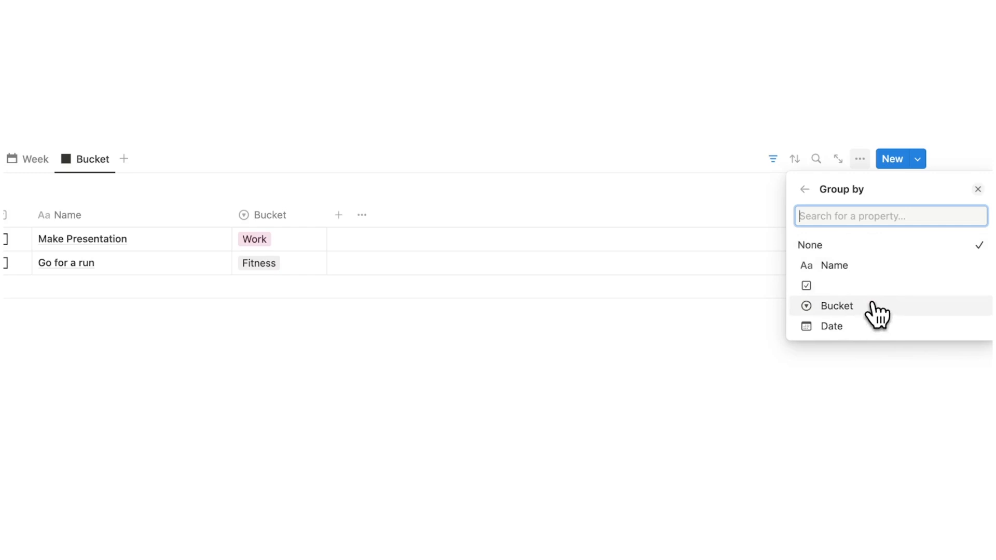
left_click(837, 306)
left_click(634, 320)
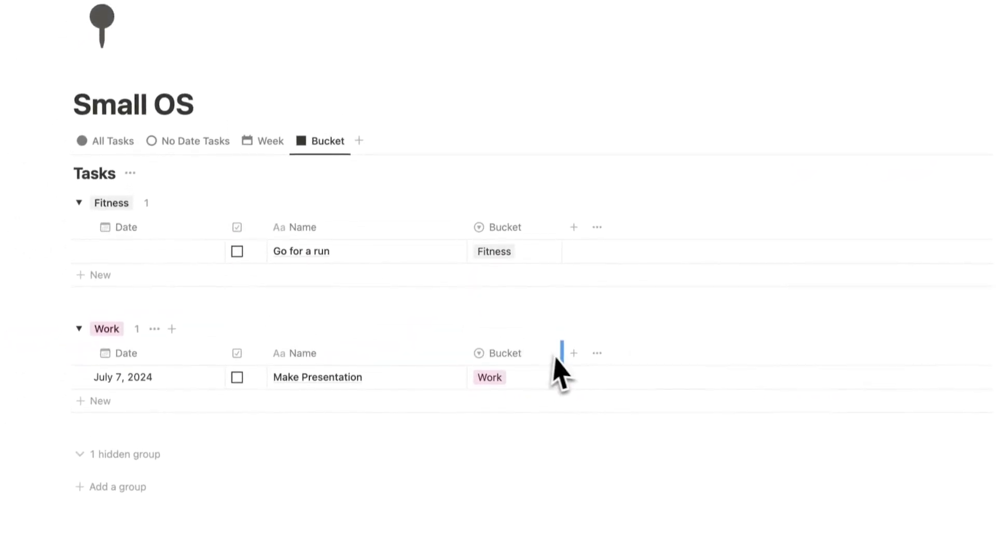
left_click(79, 214)
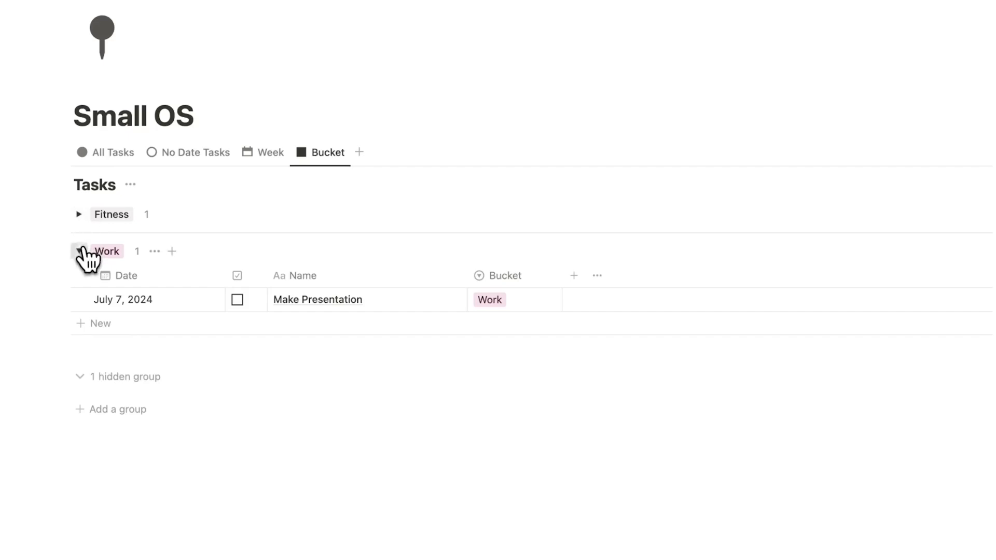
left_click(79, 251)
Step: Add a task named Make Digital Product Sales Page in All Tasks and assign it a new Side Hustle bucket
left_click(106, 153)
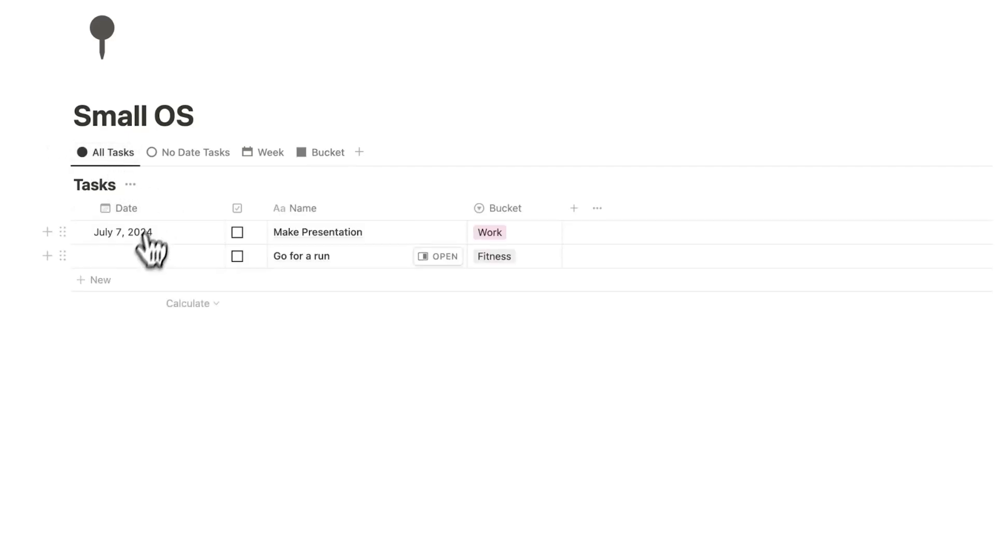
left_click(127, 280)
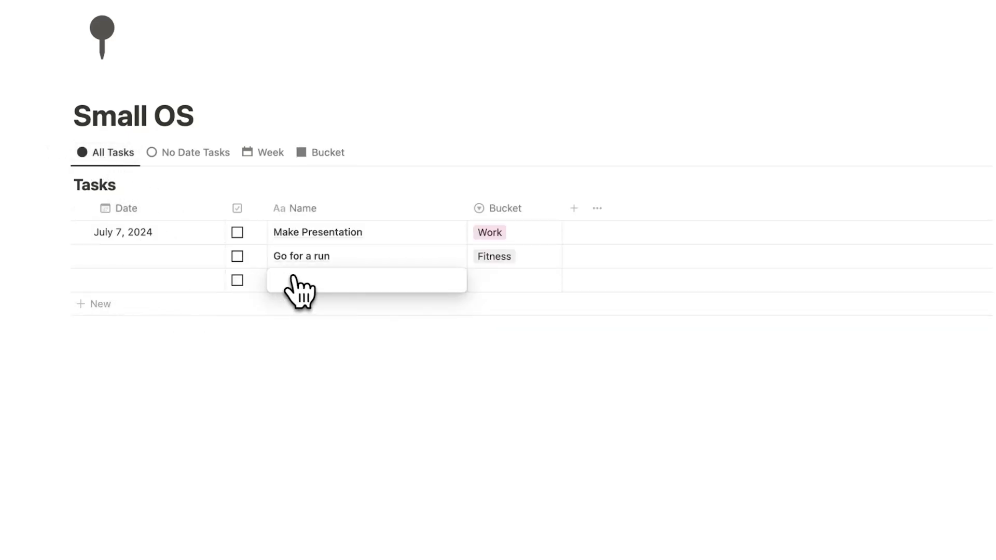
type("Make Digital Product Sales Page")
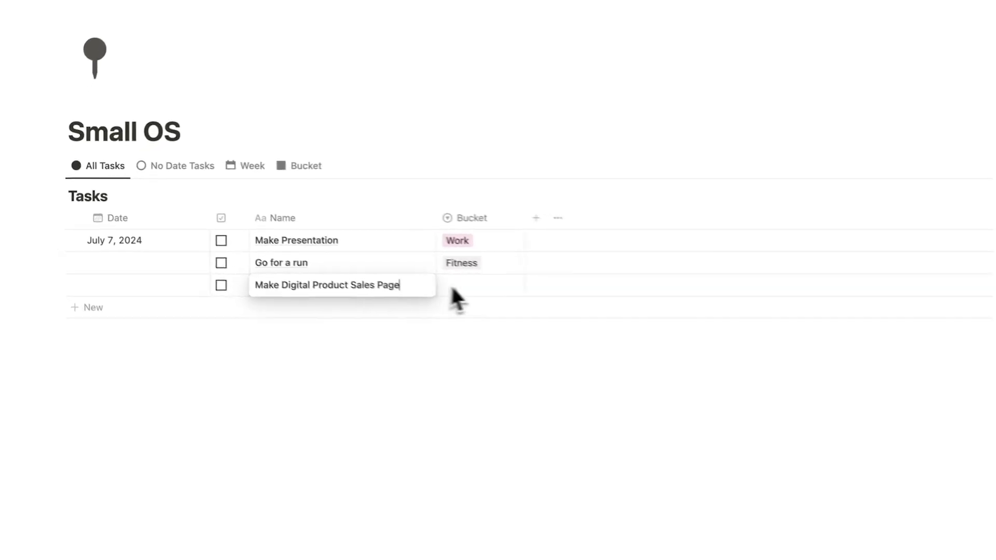
left_click(408, 280)
type("Side Hu")
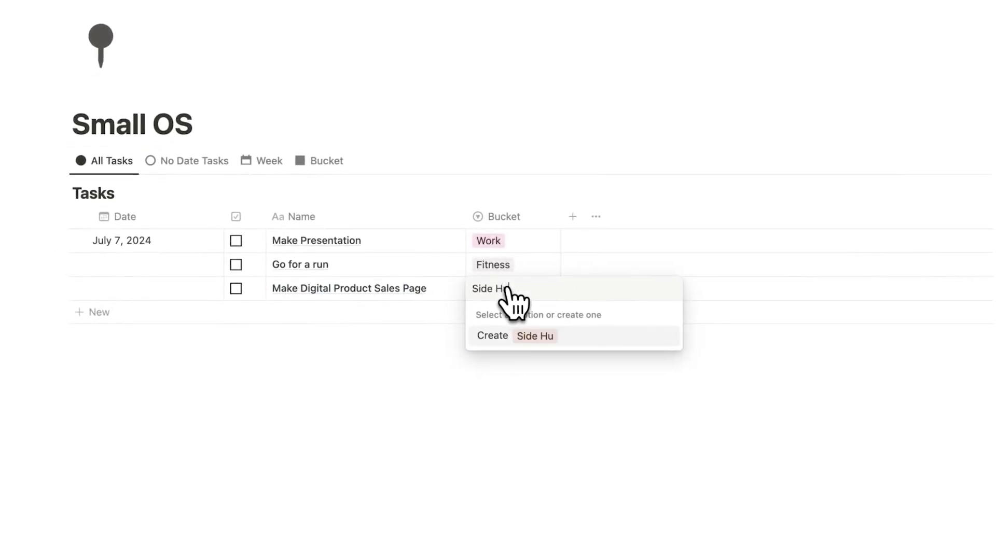
left_click(539, 343)
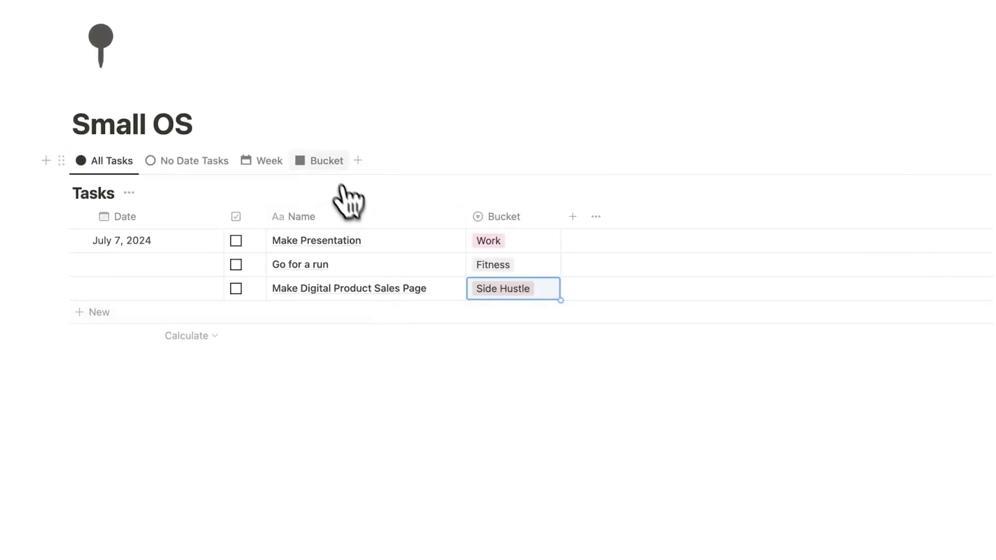
Step: Collapse the Side Hustle group in the Bucket view, and move the Week view after Bucket and open it
left_click(327, 165)
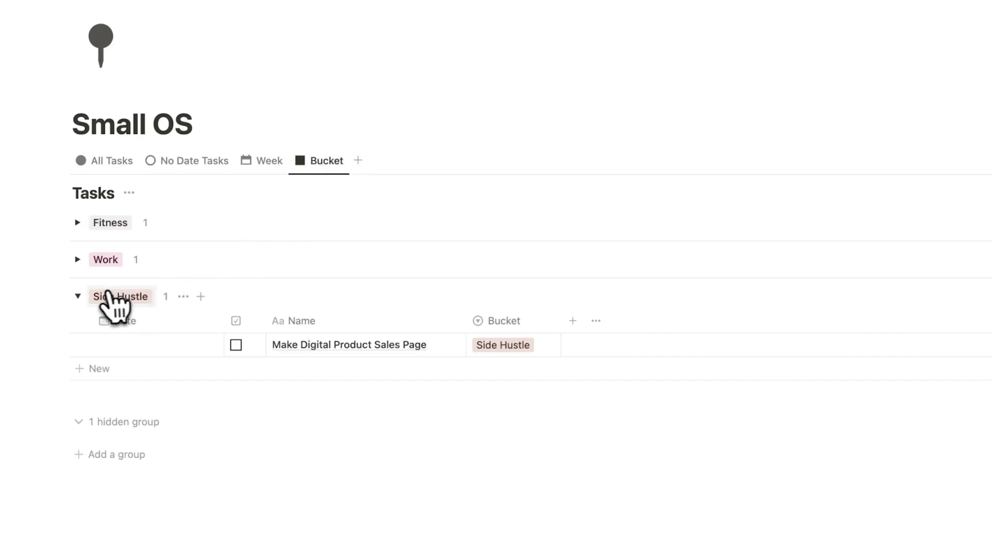
left_click(78, 296)
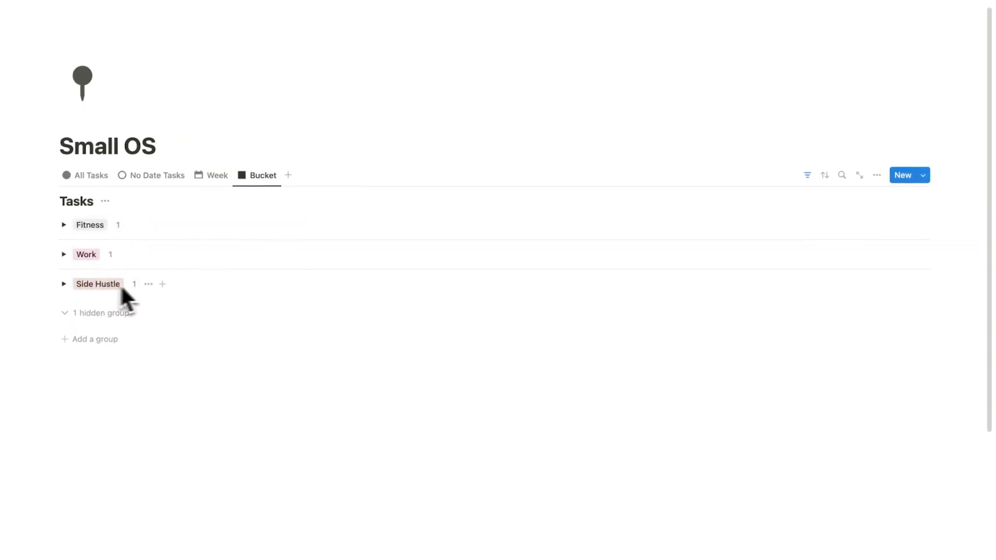
left_click_drag(206, 176, 285, 176)
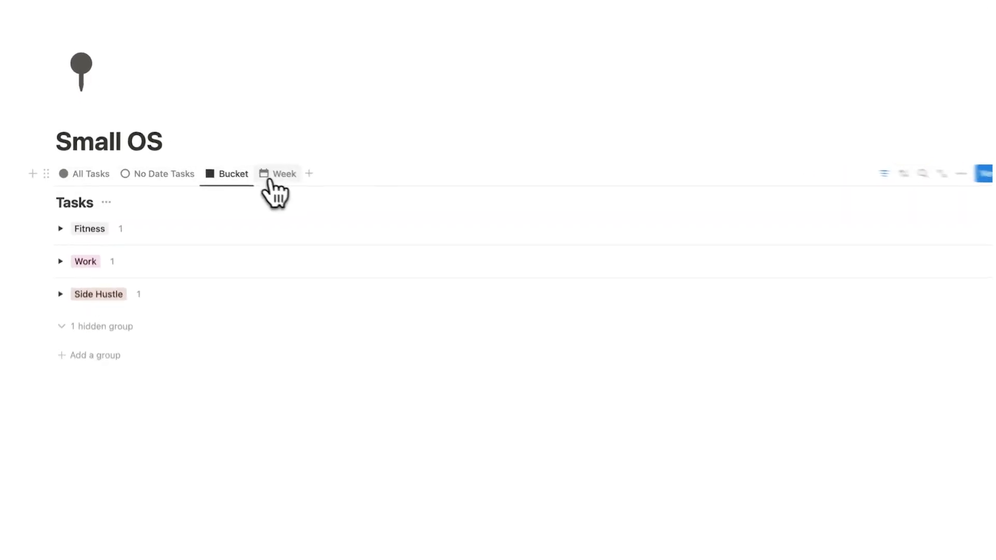
left_click(272, 176)
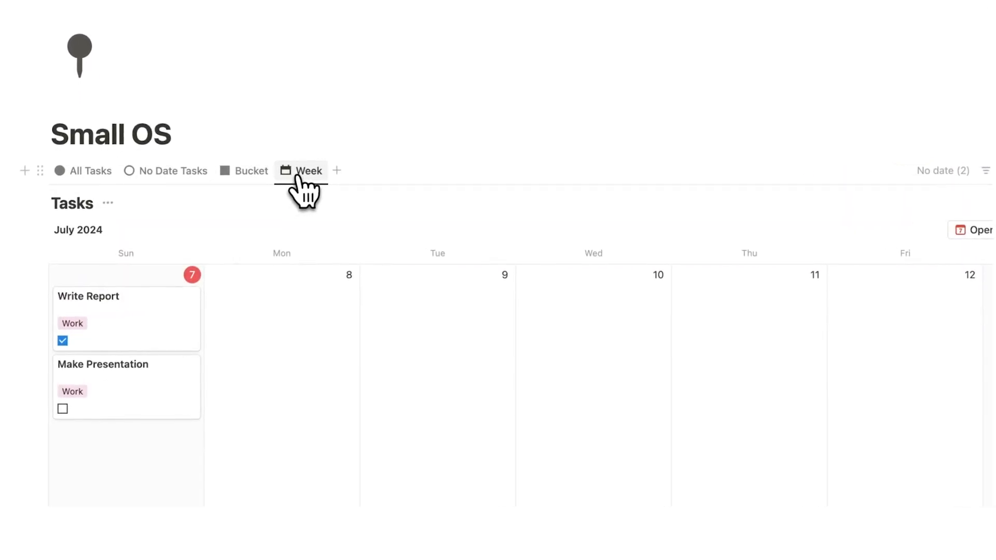
Step: Duplicate the All Tasks view, name the copy Journal and give it an icon found by searching for pen
left_click(110, 174)
left_click(108, 172)
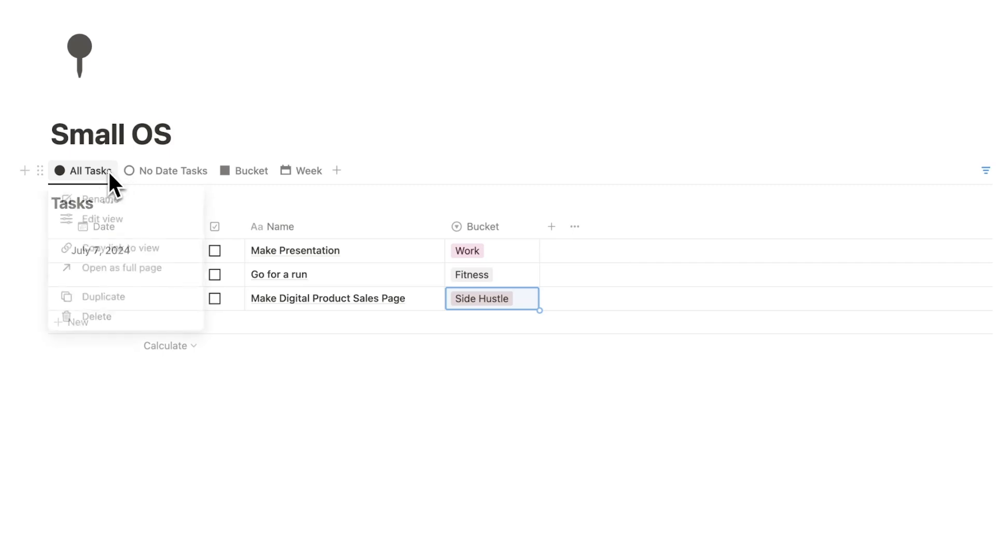
left_click(130, 291)
type("Journal")
left_click(831, 222)
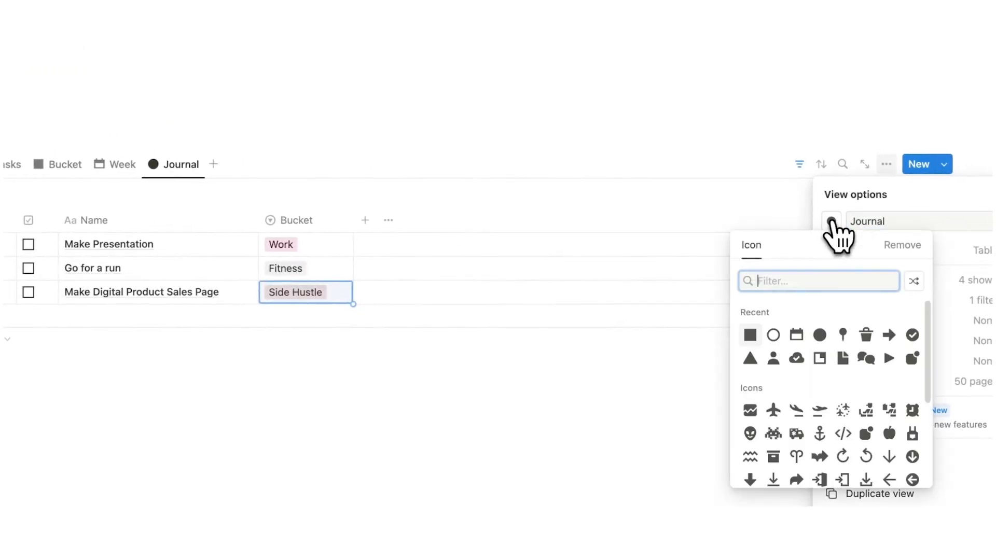
type("pen")
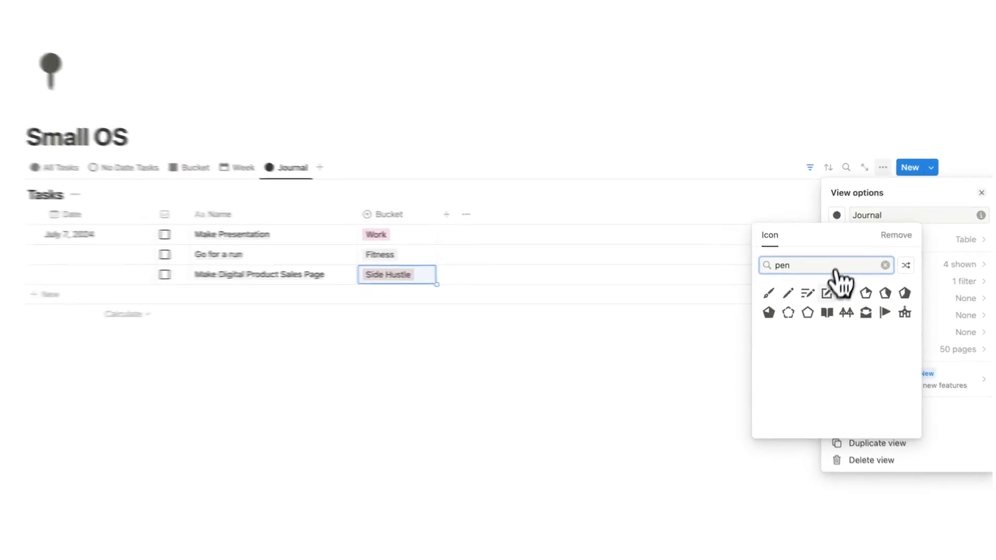
left_click(822, 315)
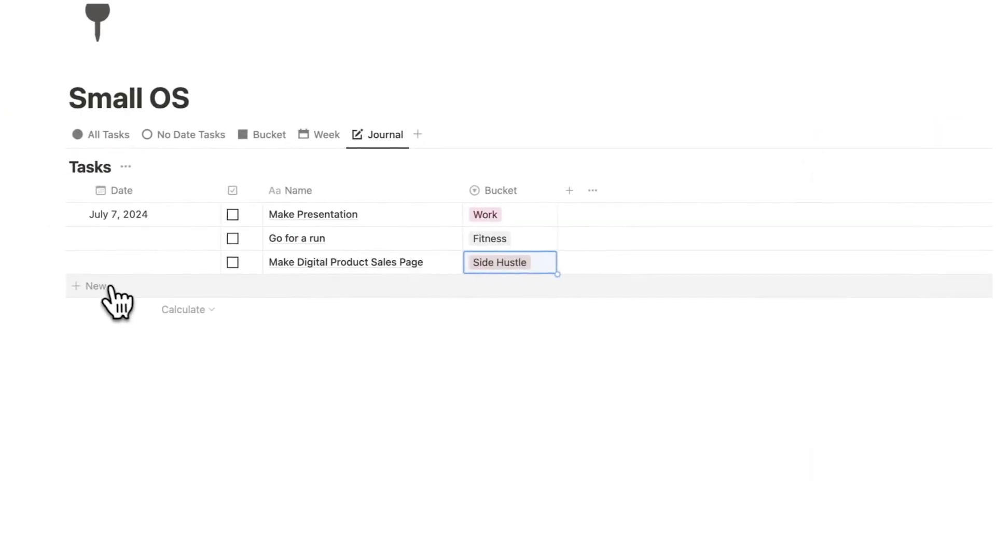
Step: Add a task named Journal Entry in the Journal view and assign it a new Journal bucket
left_click(110, 288)
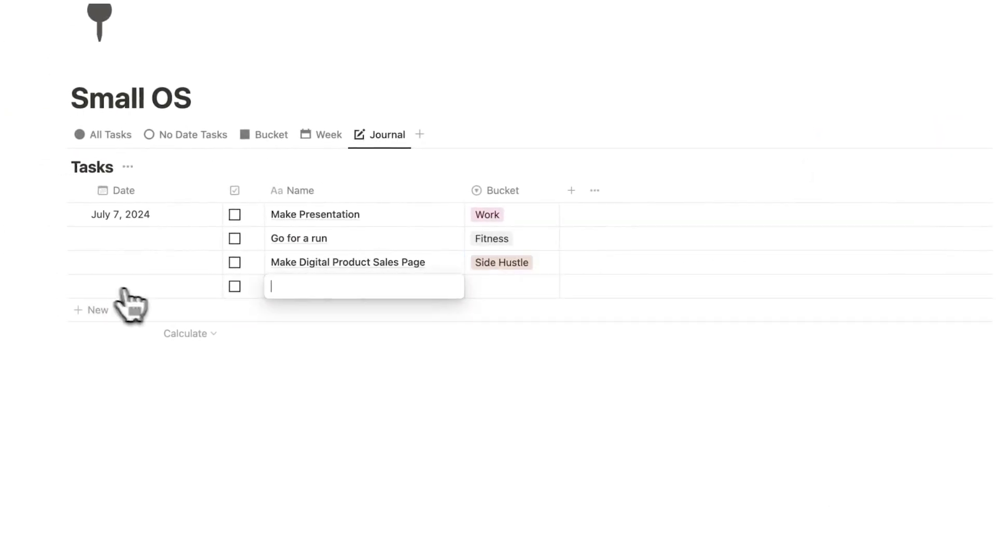
type("Journal")
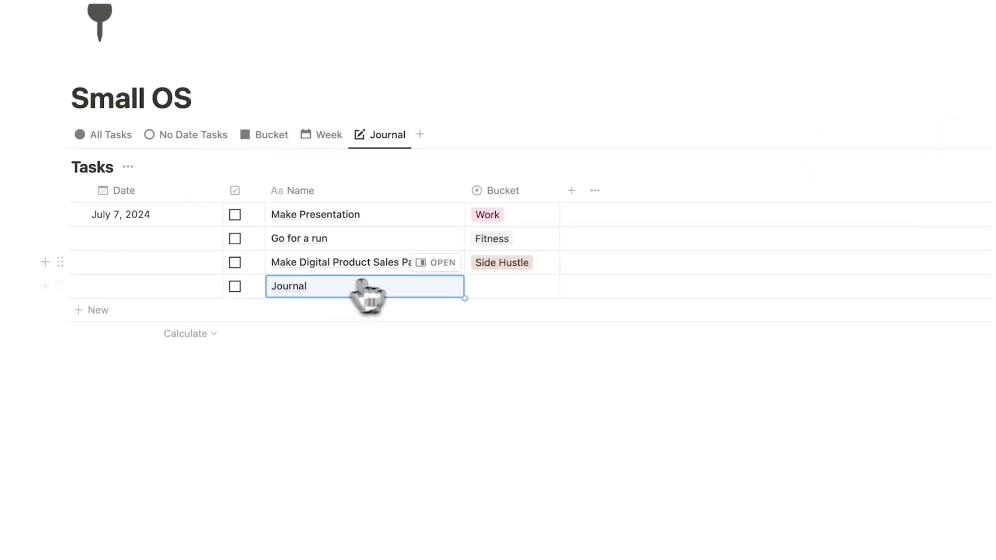
left_click(507, 289)
type("J")
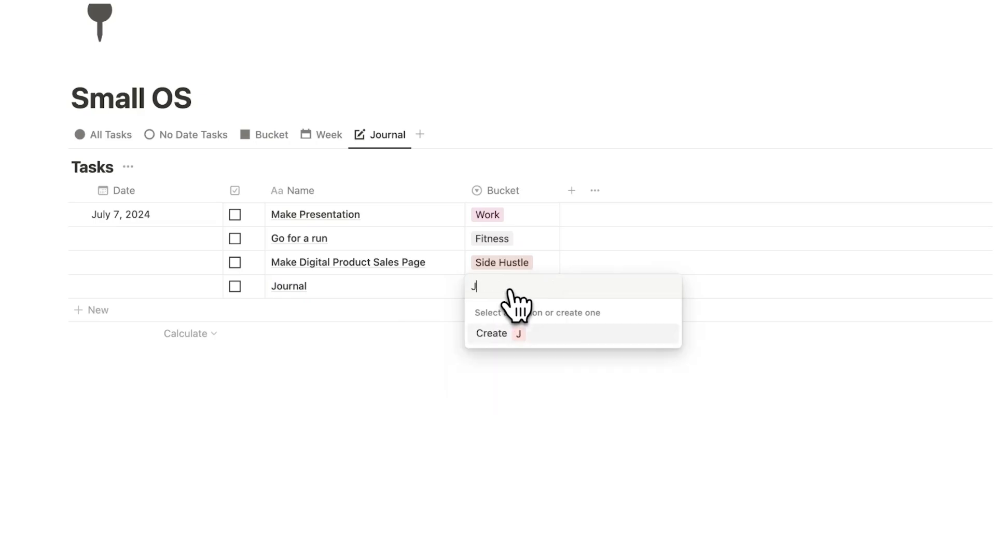
key("Return")
left_click(363, 290)
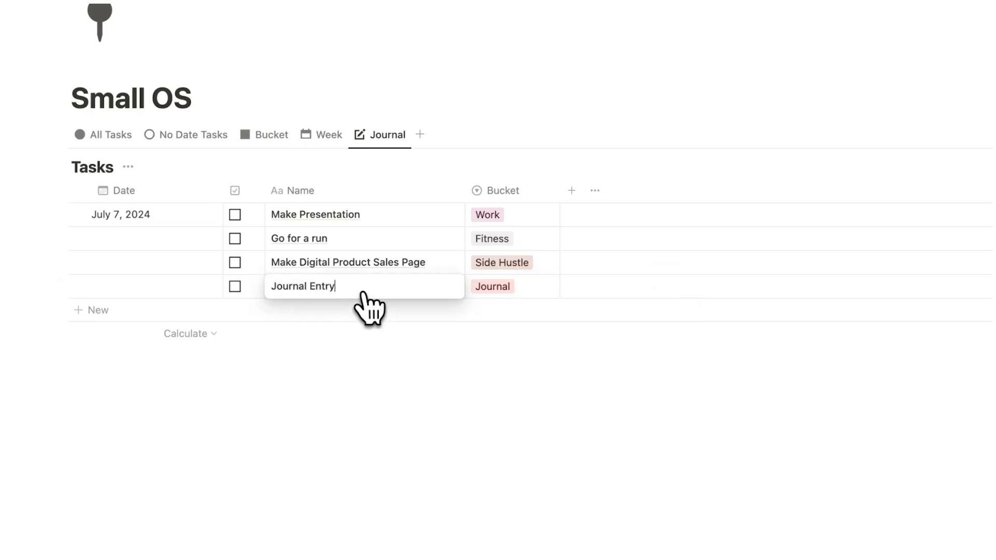
key("Return")
left_click(490, 381)
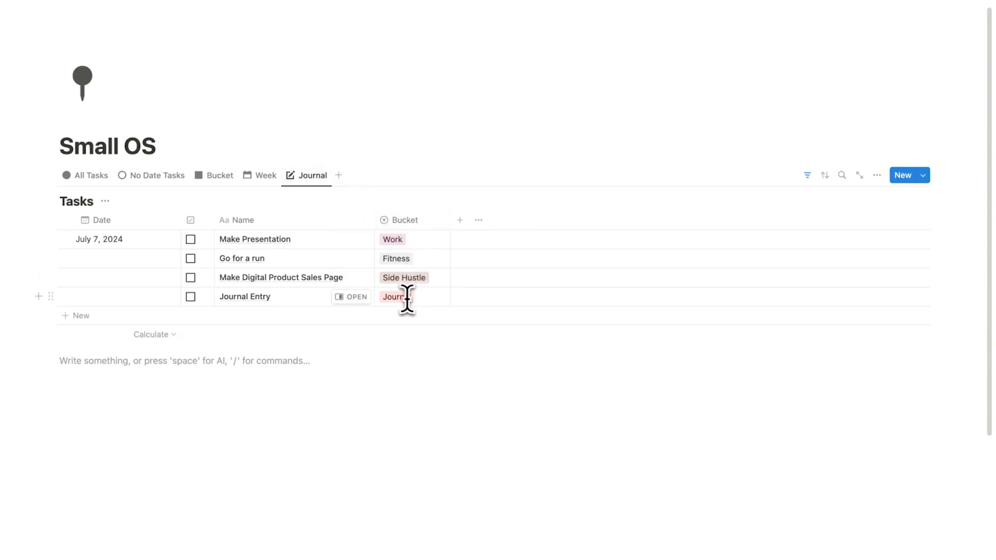
Step: Remove the Unchecked checkbox filter from the Journal view
left_click(808, 175)
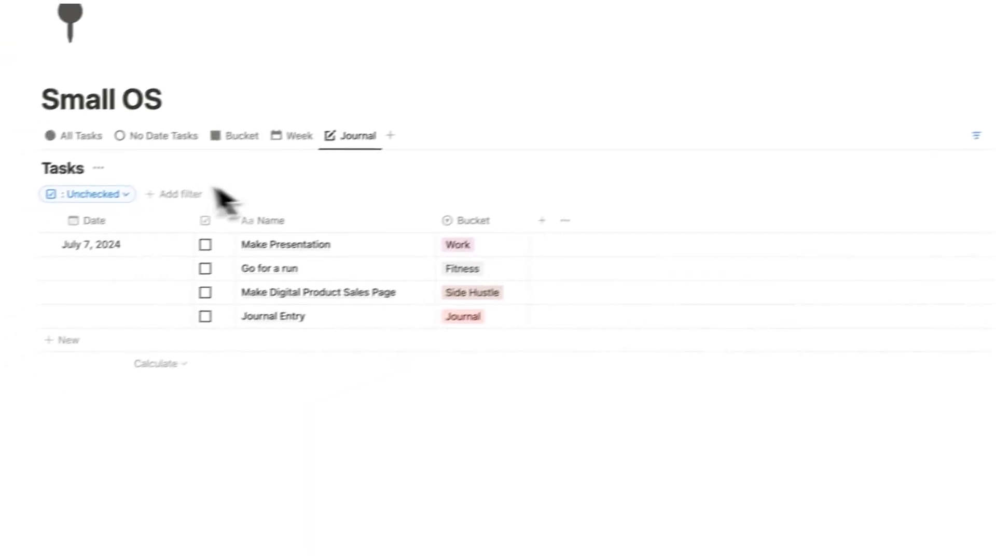
left_click(143, 186)
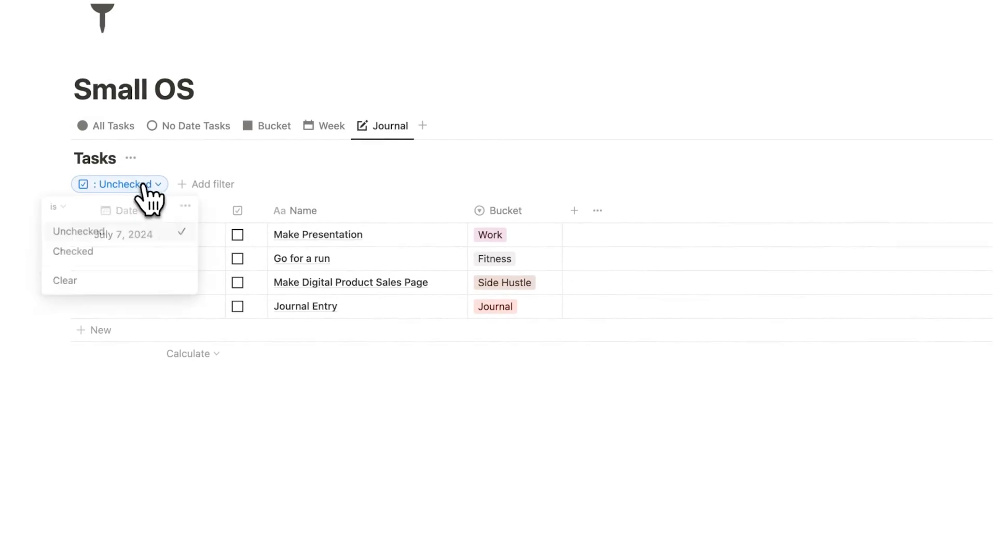
left_click(186, 207)
left_click(204, 211)
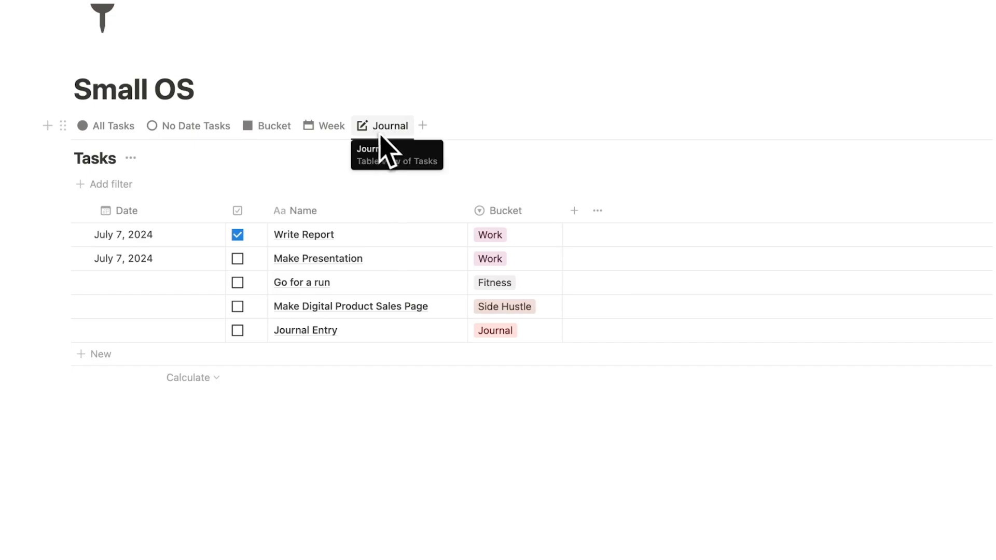
Step: Filter the Journal view to tasks whose Bucket is Journal
left_click(126, 185)
left_click(153, 283)
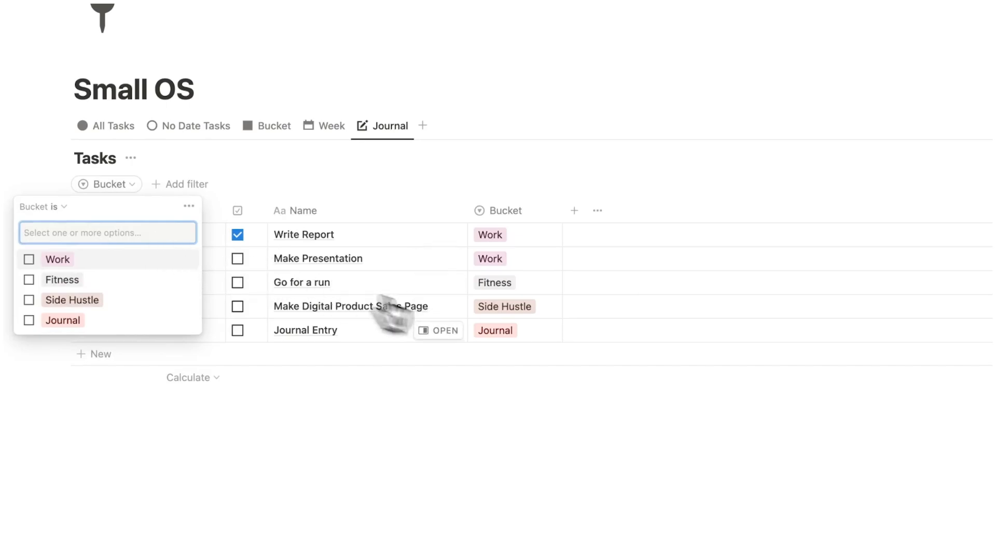
left_click(32, 320)
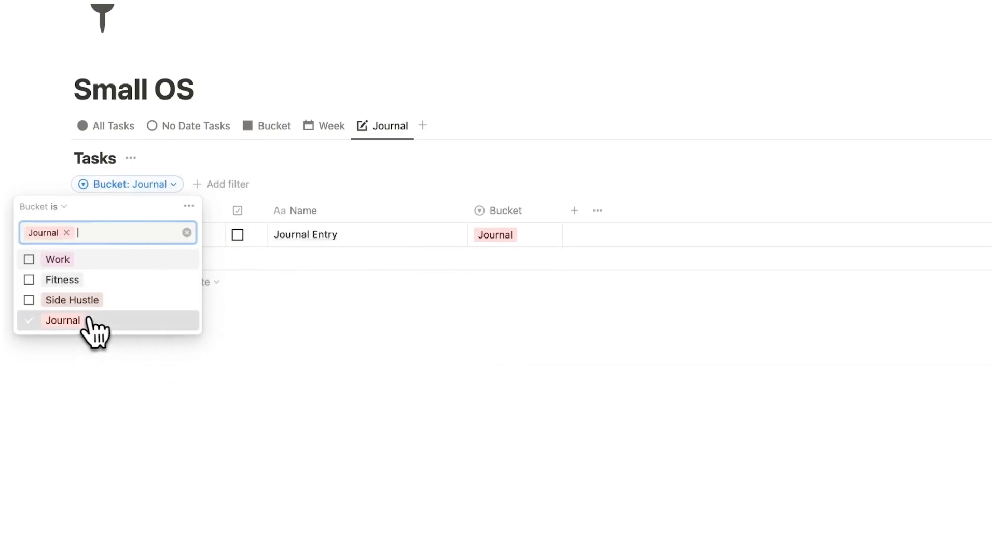
left_click(484, 333)
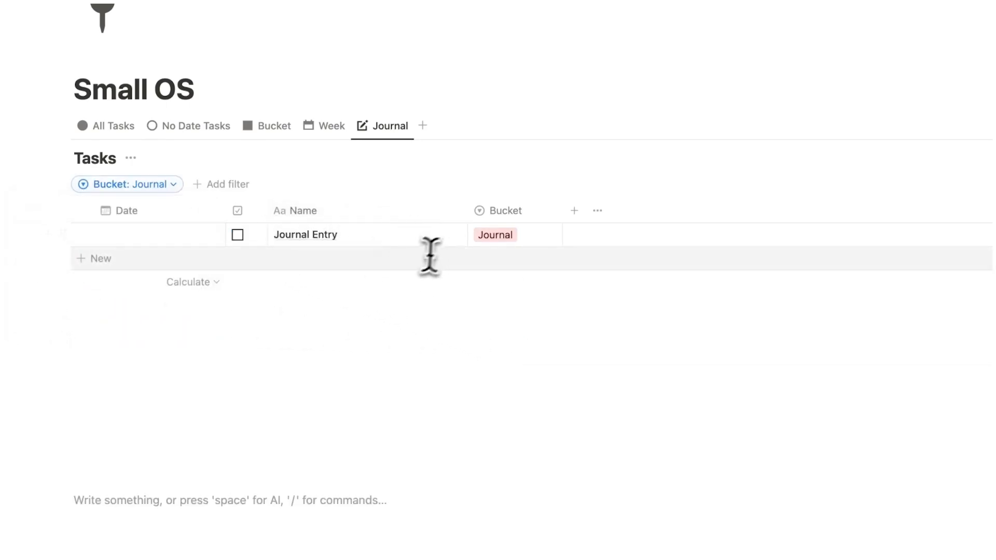
Step: Date the Journal Entry July 7, 2024, mark it done in the Week view and return to the Journal view
left_click(161, 234)
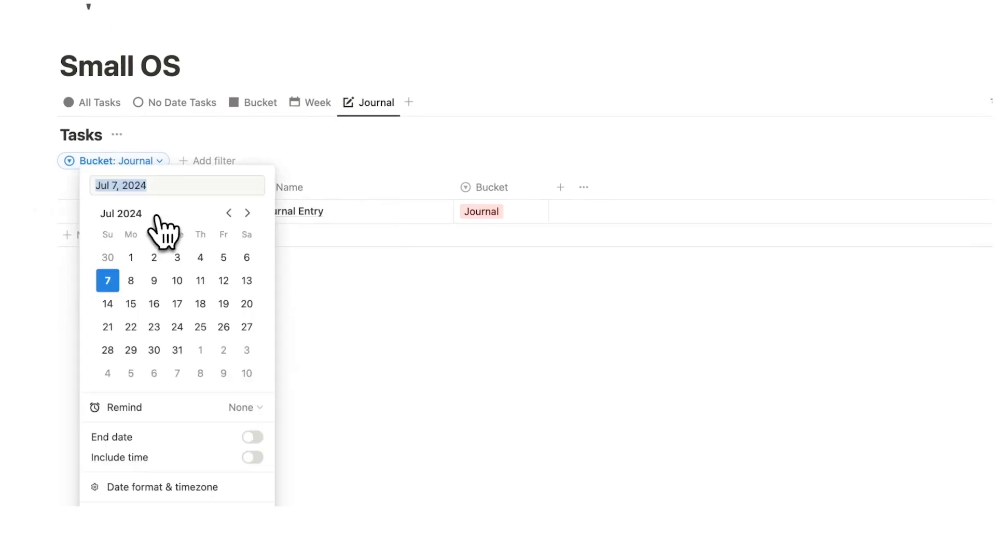
left_click(311, 103)
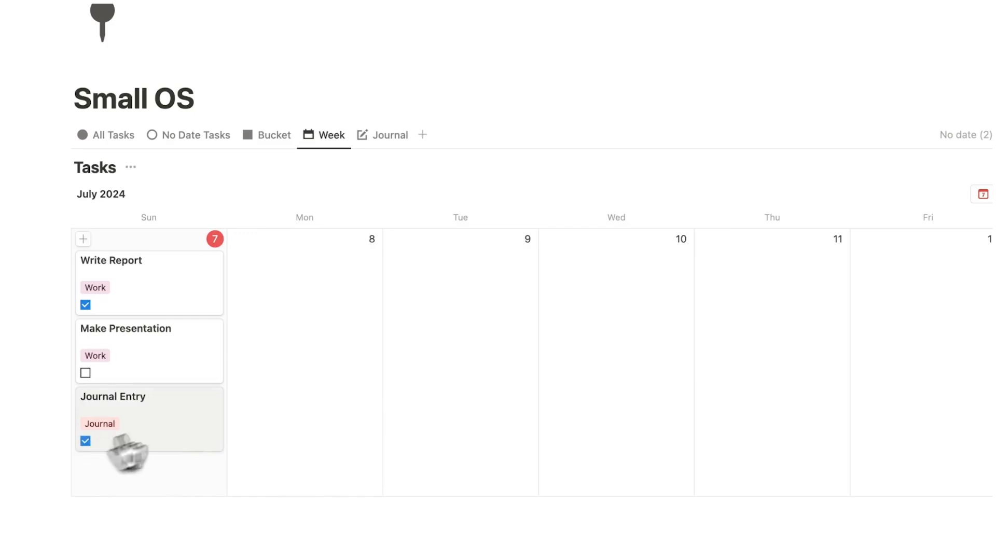
left_click(387, 136)
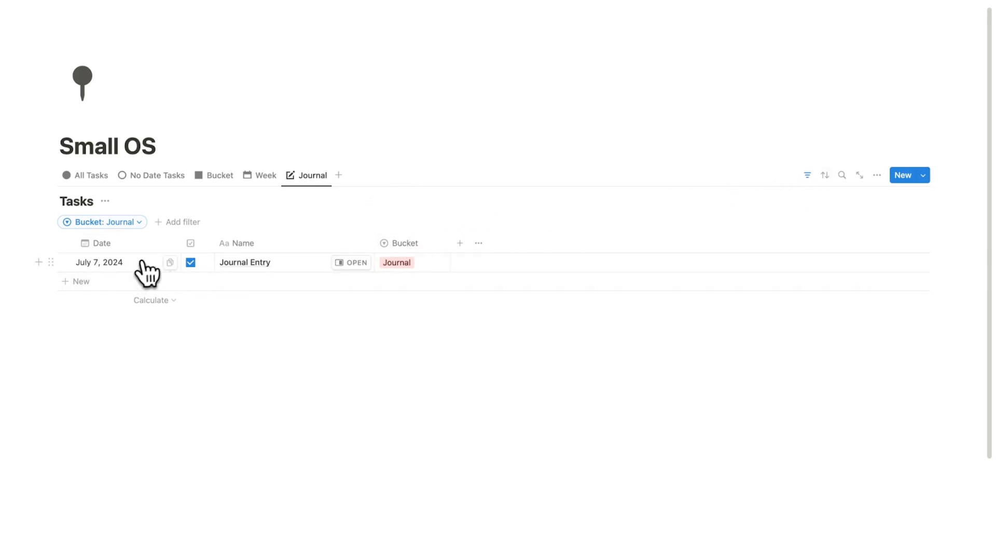
Step: Add a second Journal Entry in the Journal view, dated July 9, 2024
left_click(83, 289)
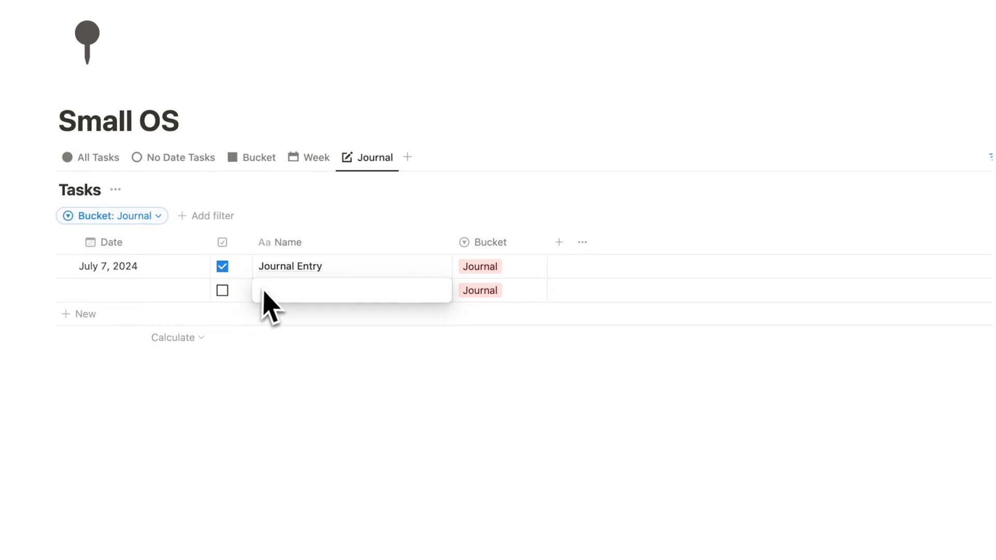
left_click(156, 290)
left_click(152, 336)
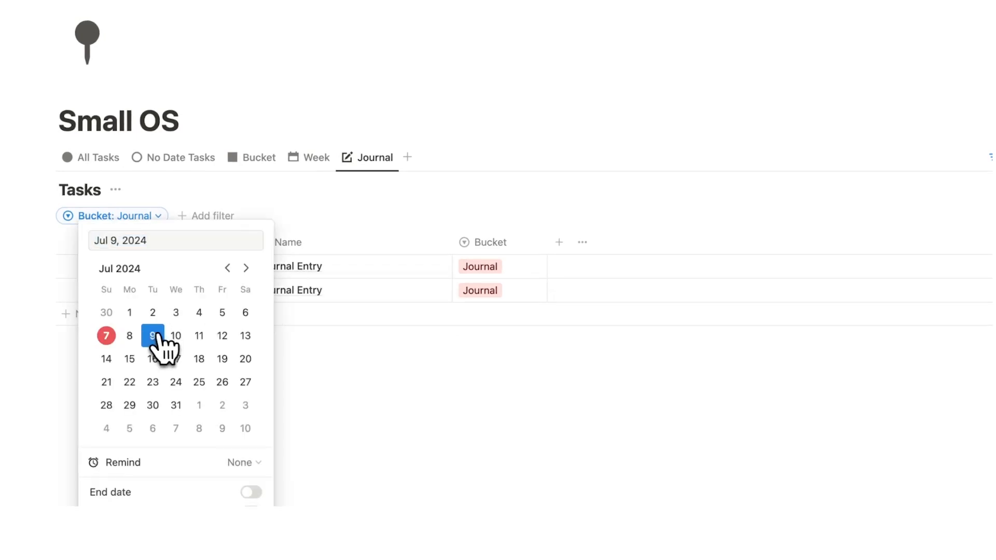
key("Escape")
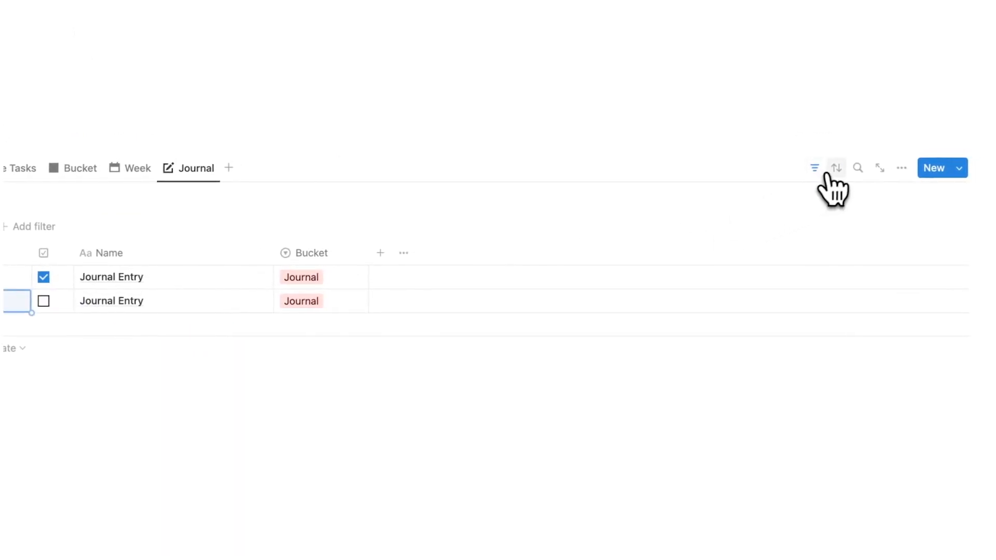
Step: Sort the Journal view by Date in descending order
left_click(837, 168)
left_click(780, 289)
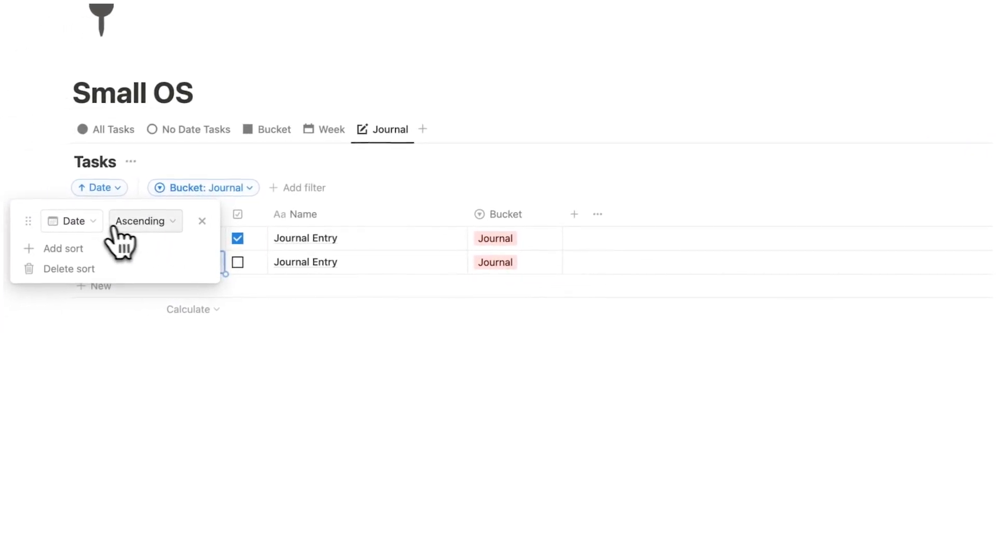
left_click(149, 228)
left_click(159, 267)
left_click(348, 332)
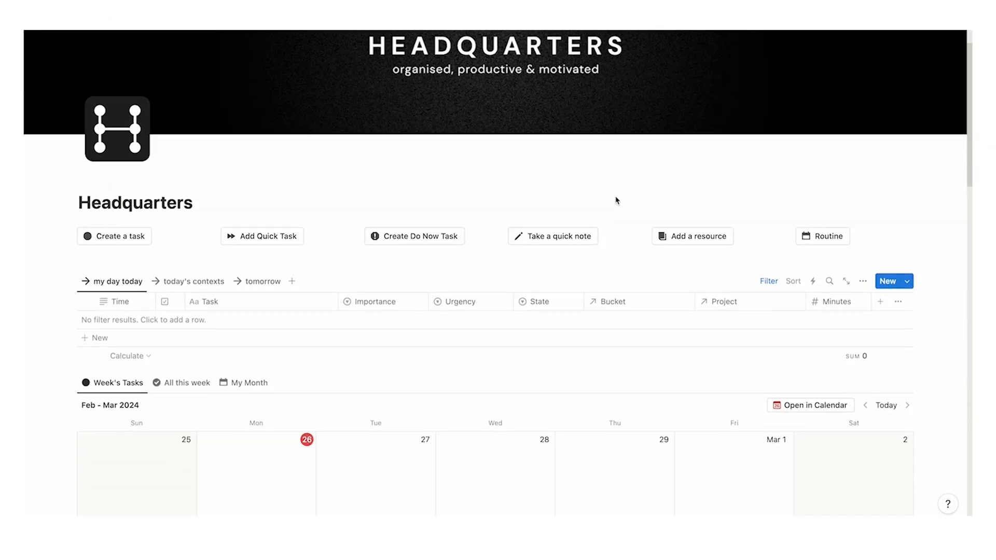
Step: Examine the Headquarters template's weekly review, projects, workspaces and life buckets, including the Job and Time Track pages
scroll(616, 199, "down", 10)
scroll(616, 199, "down", 5)
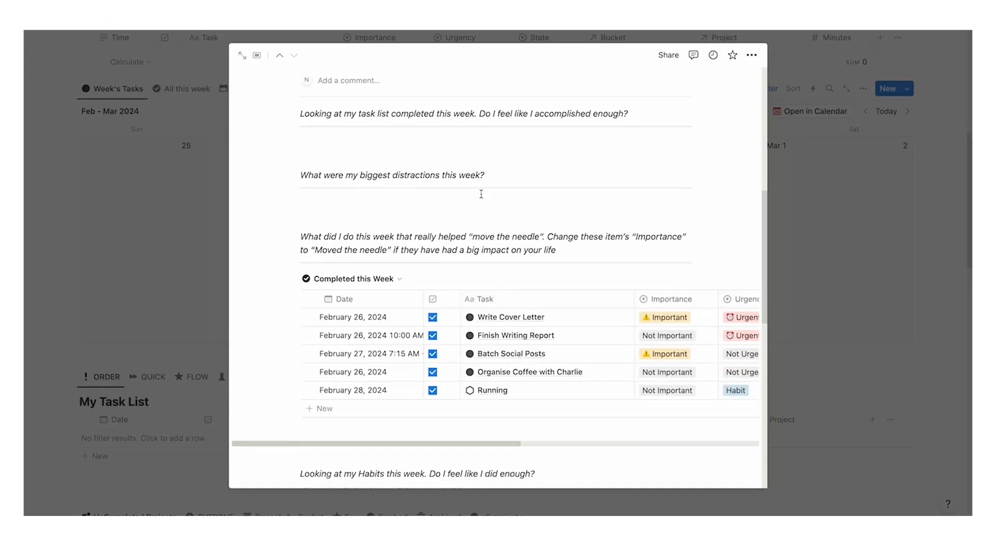
scroll(483, 200, "down", 2)
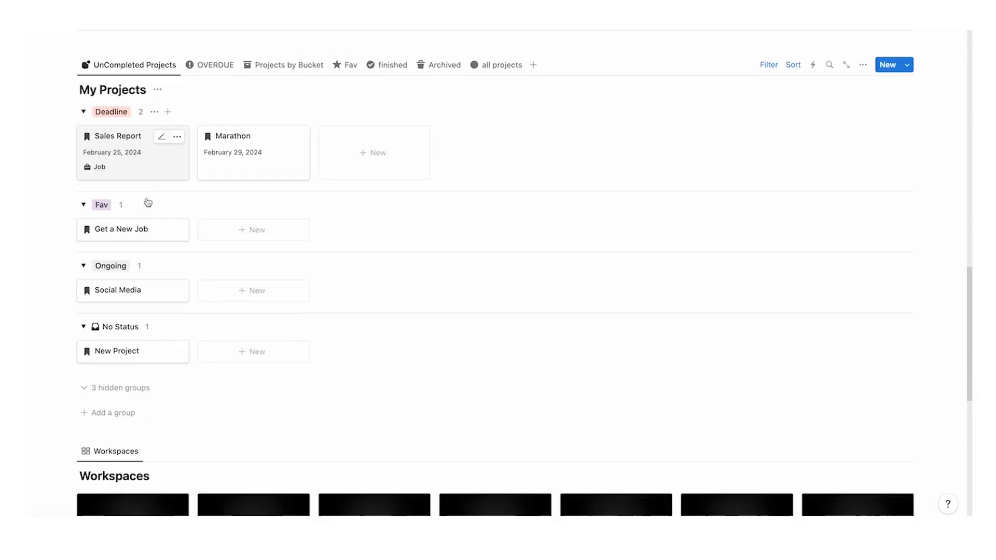
scroll(161, 125, "down", 6)
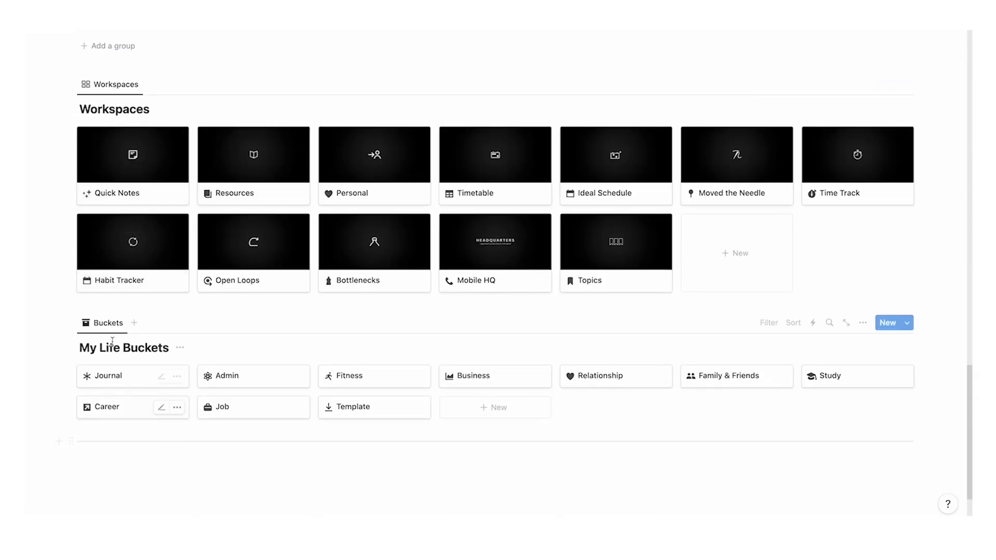
left_click(222, 407)
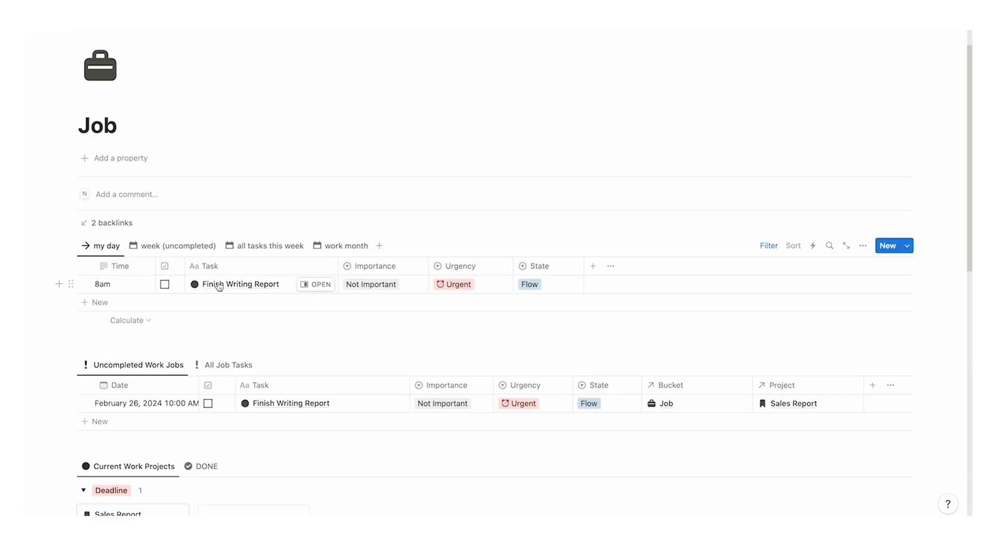
left_click(402, 237)
key("Escape")
left_click(382, 193)
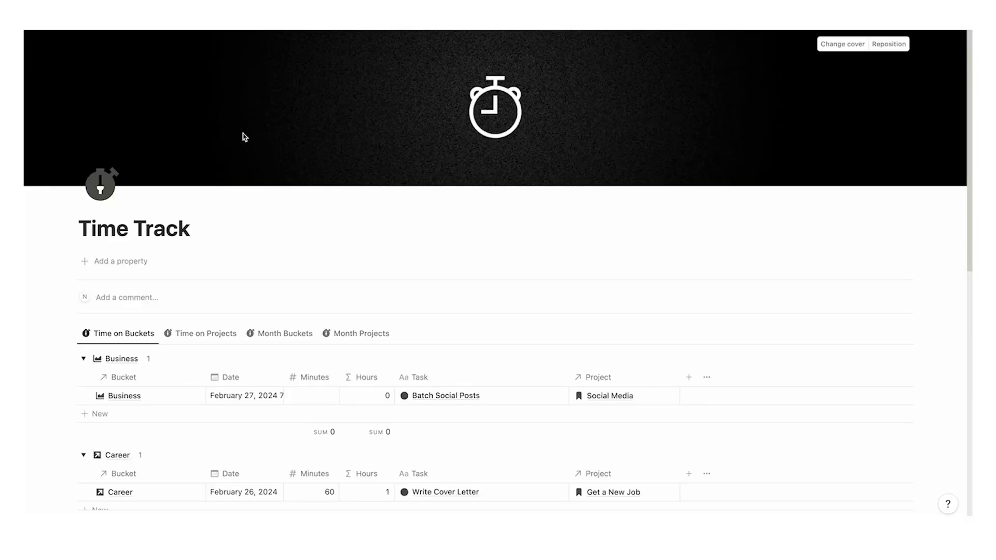
scroll(245, 137, "down", 5)
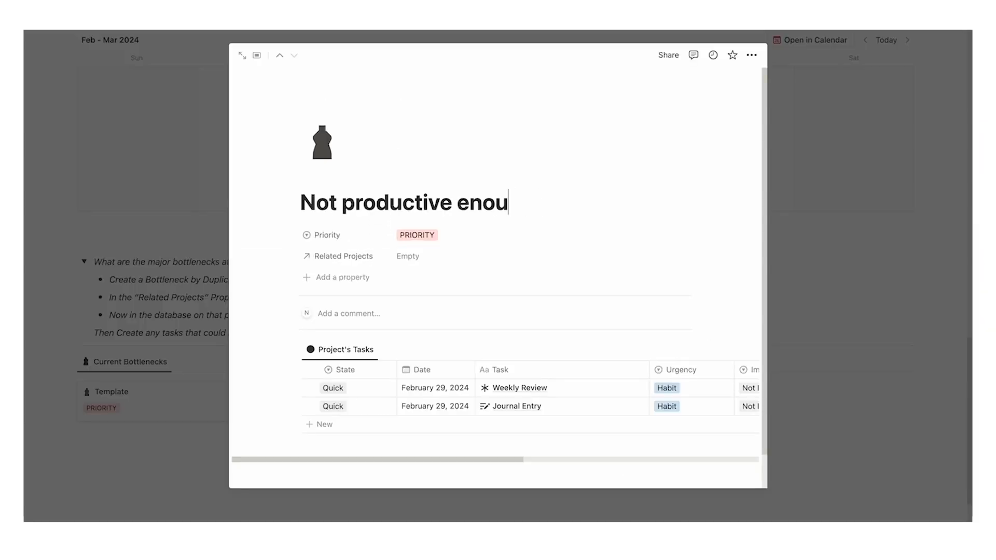
Step: Title the new bottleneck Not productive enough and set the Write Cover Letter task's Importance to Moved the needle
type("gh")
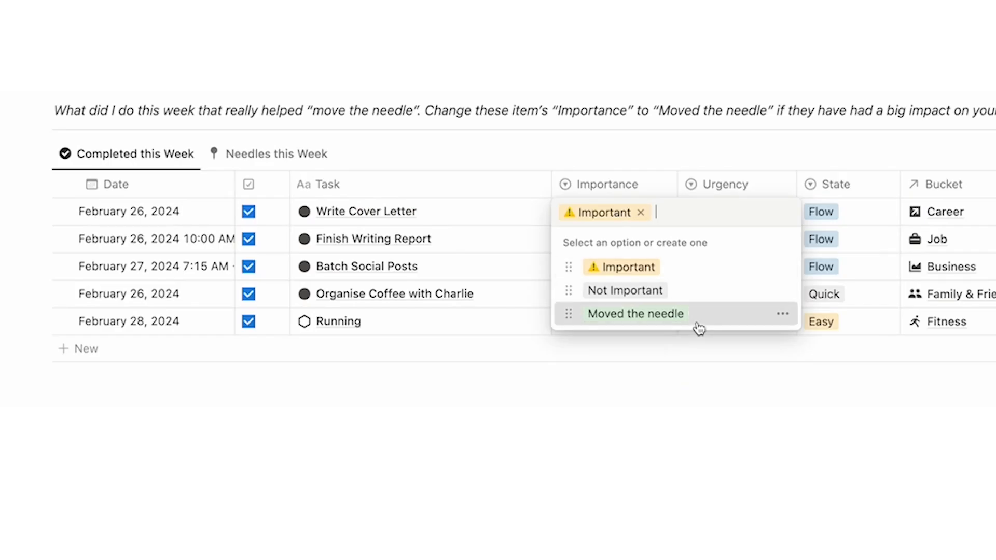
left_click(698, 322)
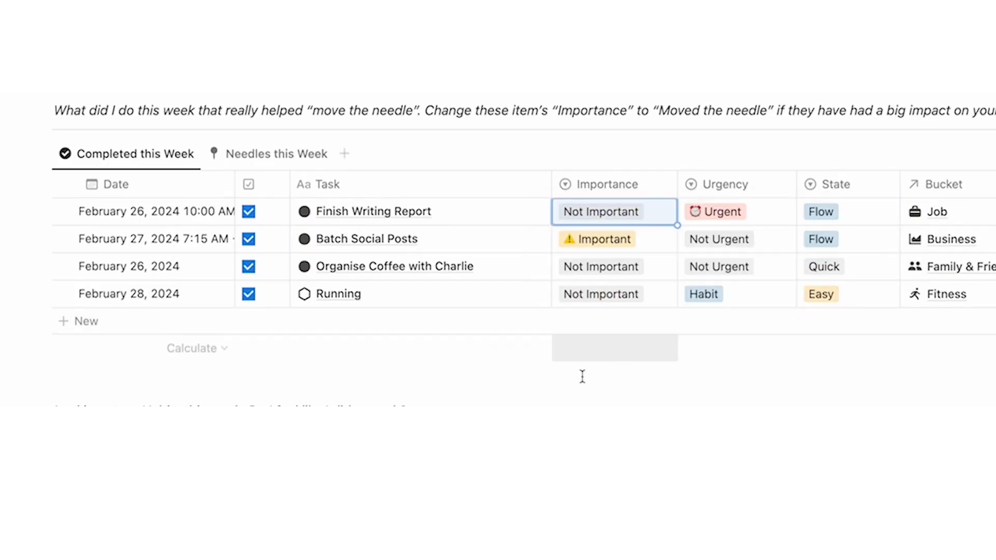